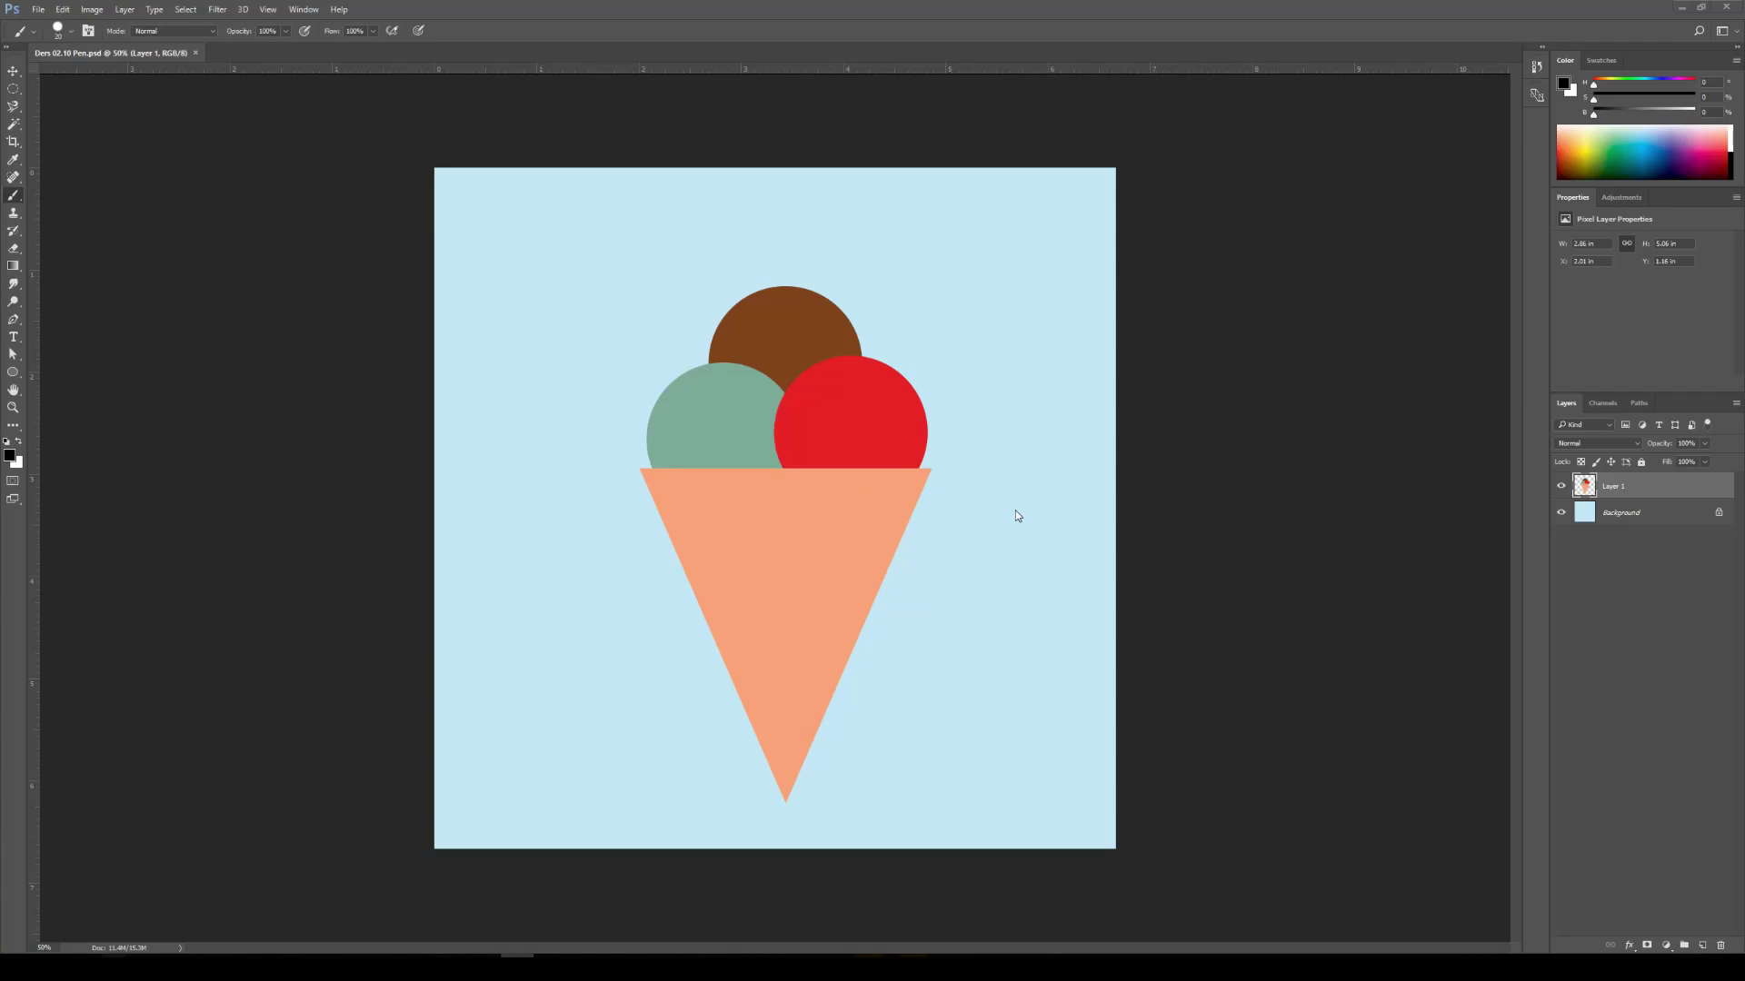
Toggle the visibility of Layer 1 to check which artwork it contains
click(1561, 485)
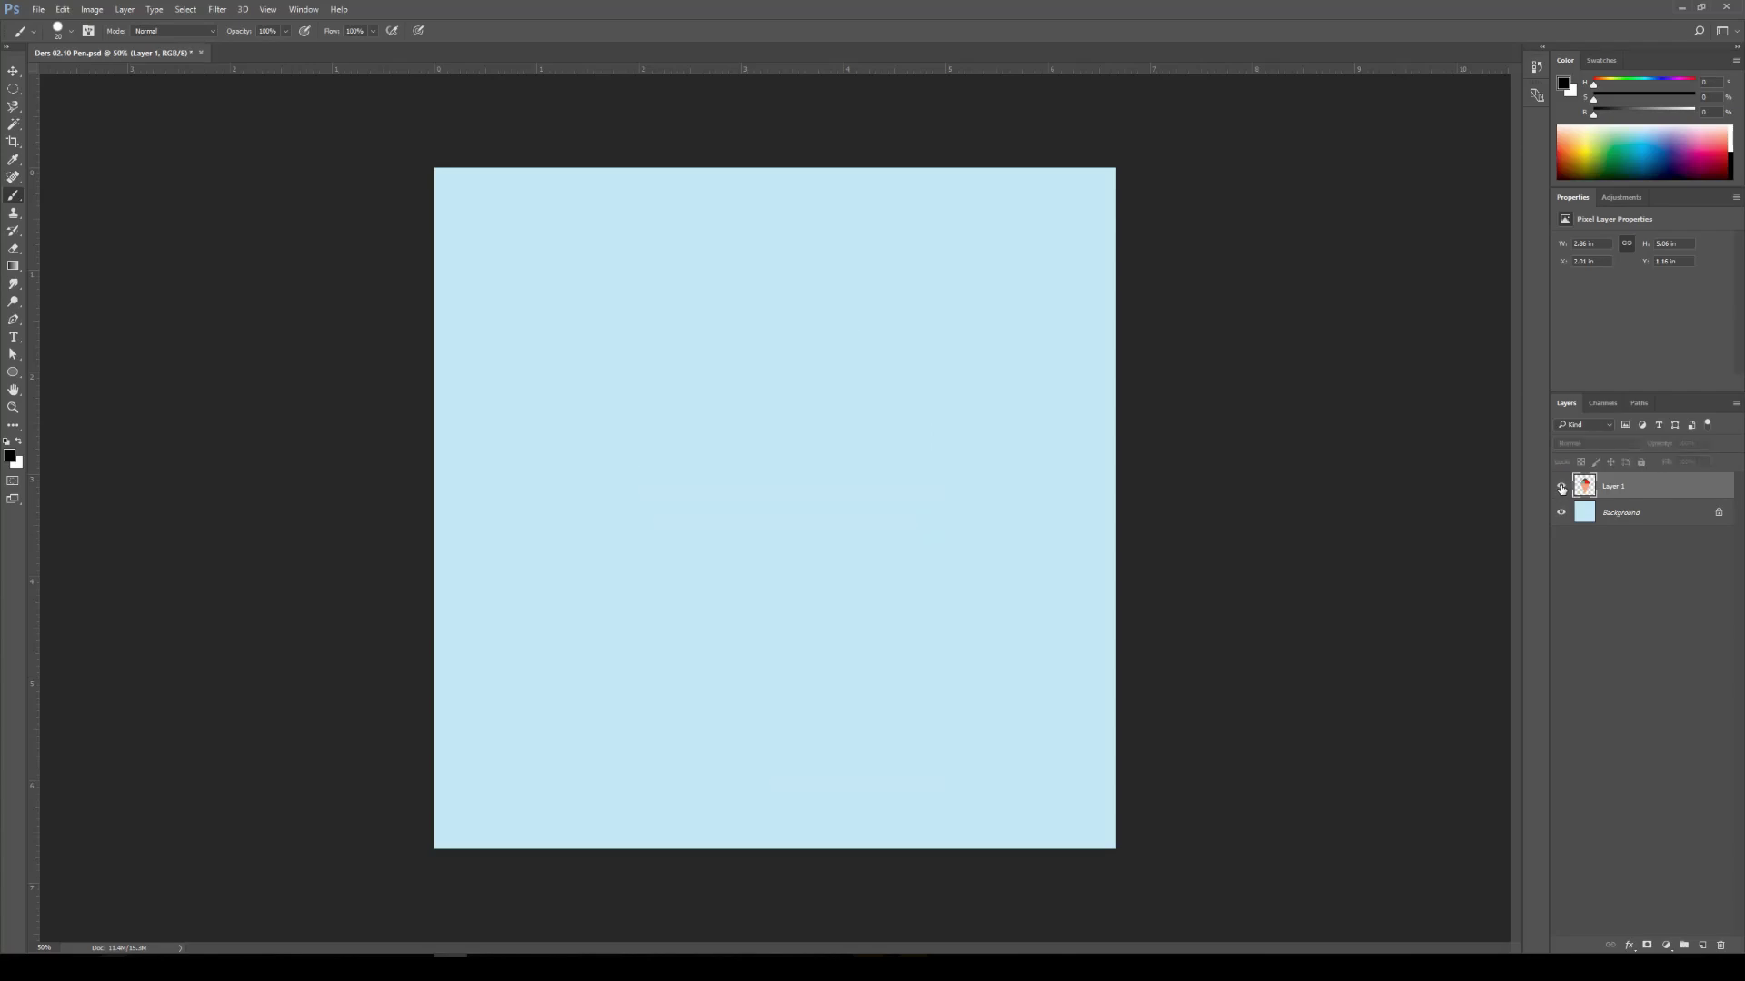
click(1561, 485)
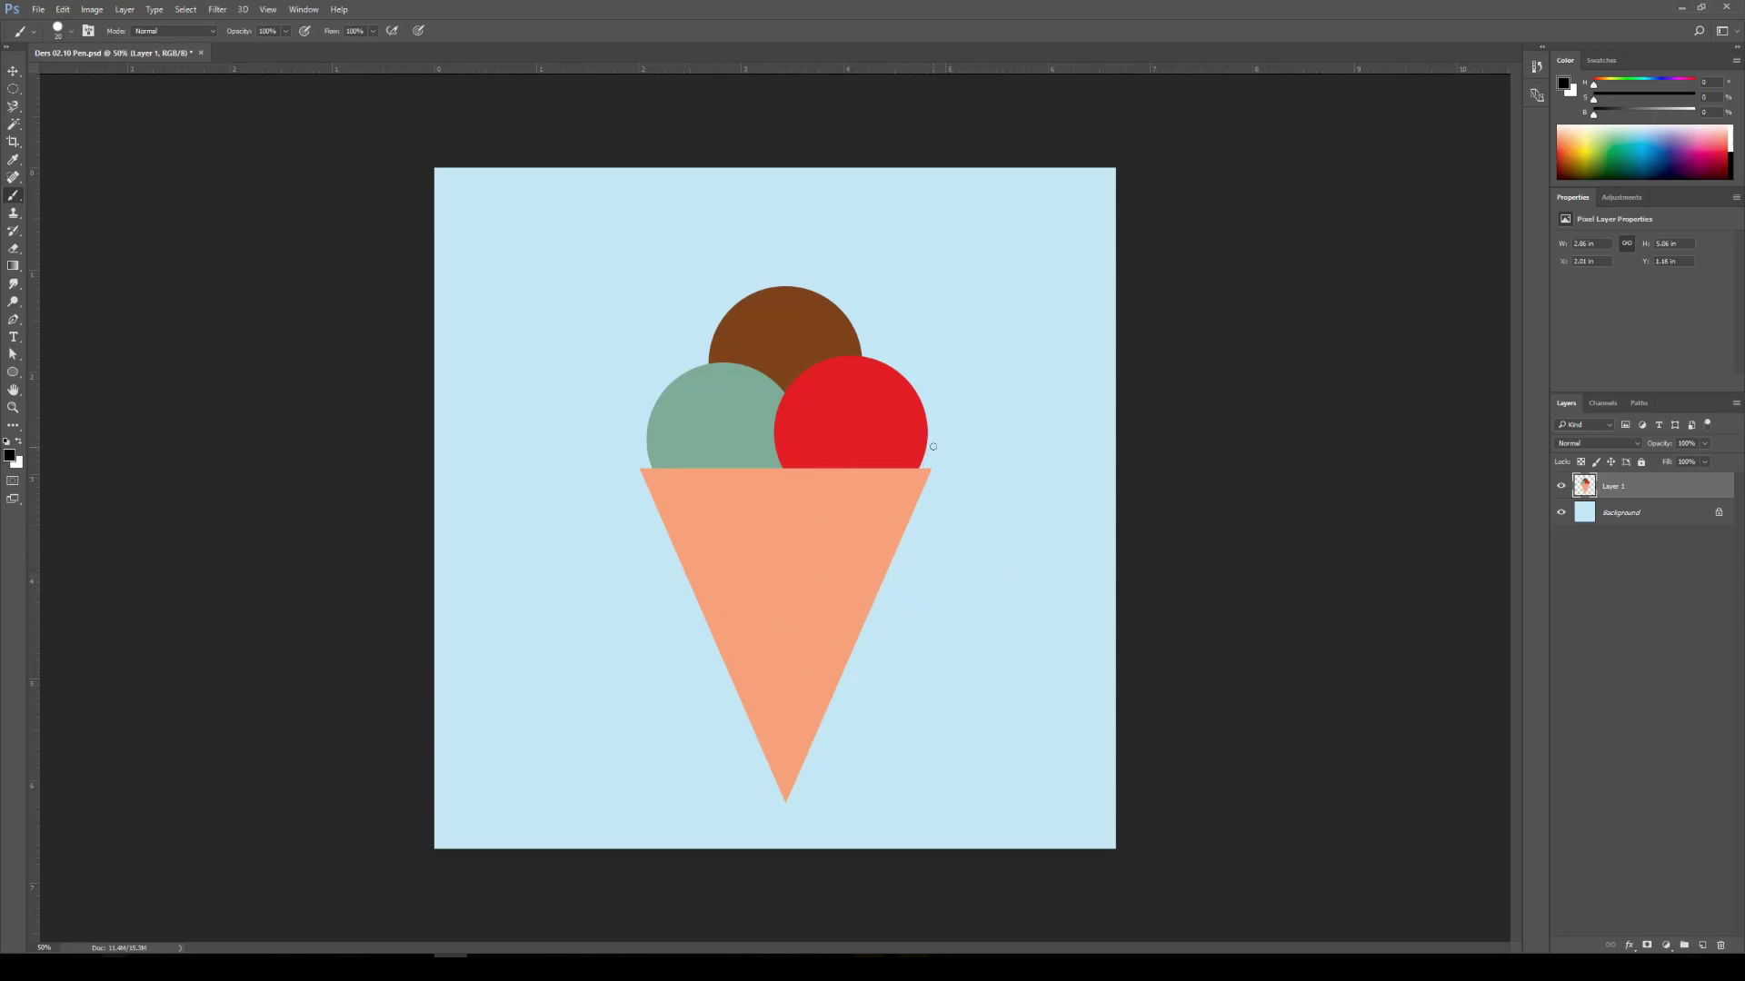
drag(951, 576, 972, 589)
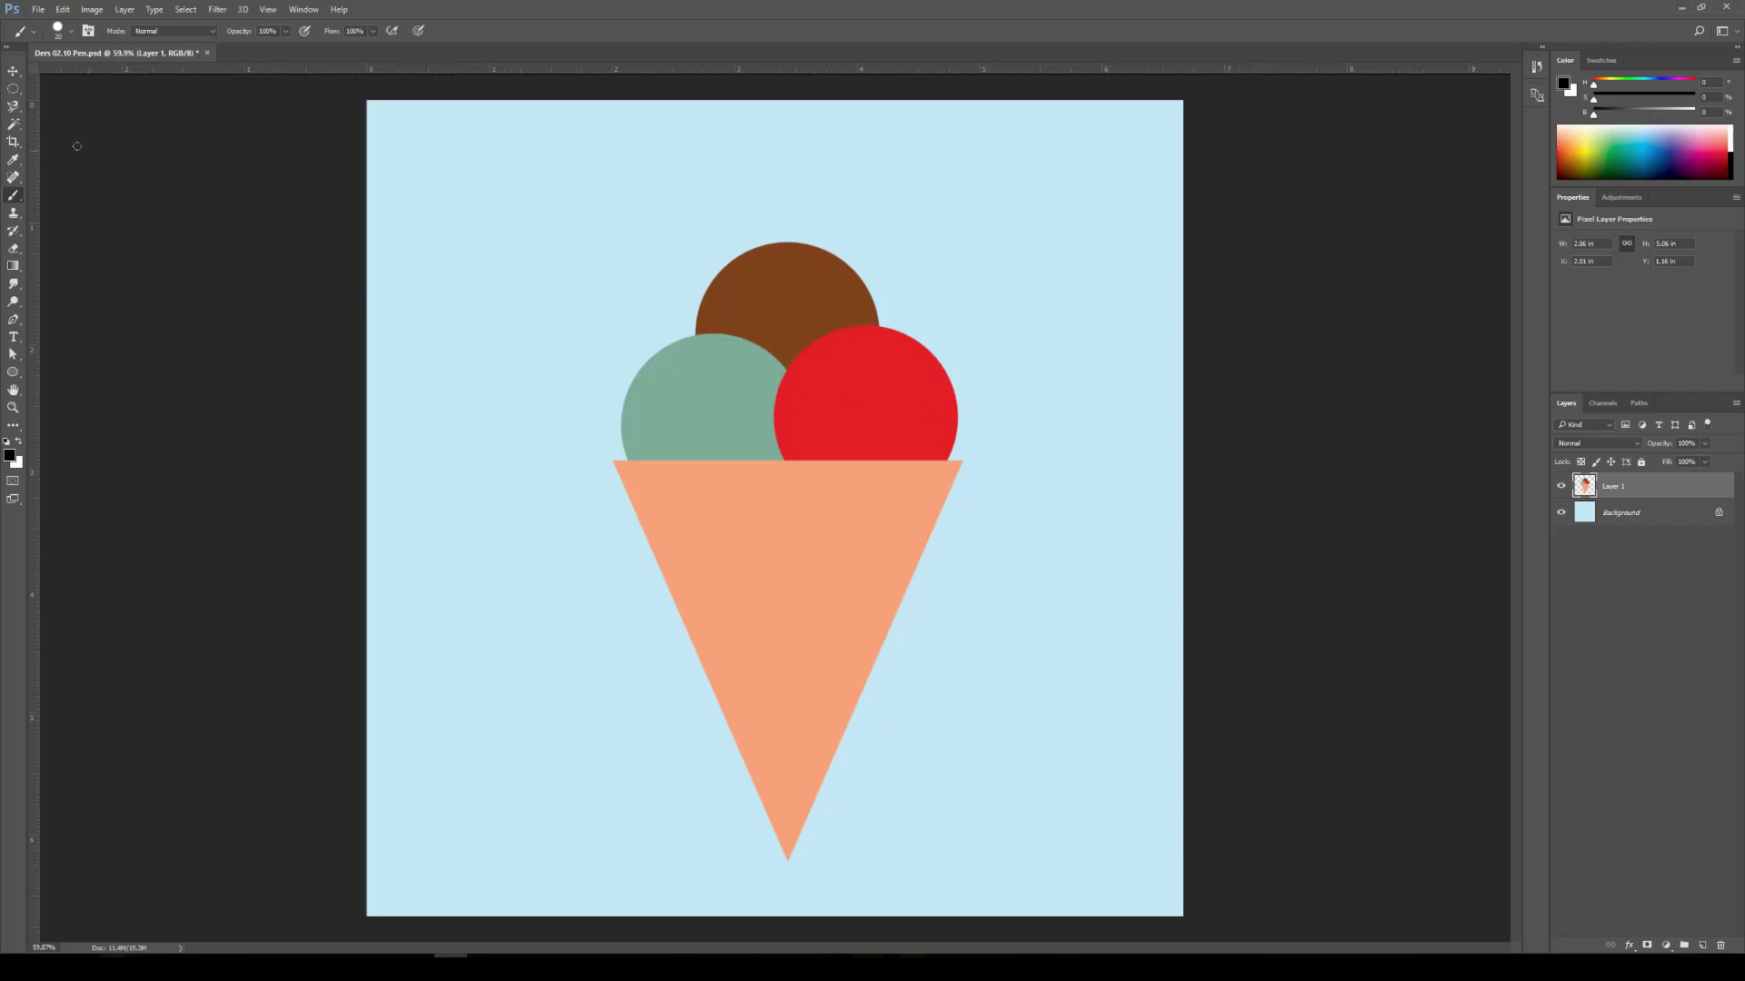
Try to select the three ice cream scoops with overlapping Elliptical Marquee selections, and clear the selection
click(13, 90)
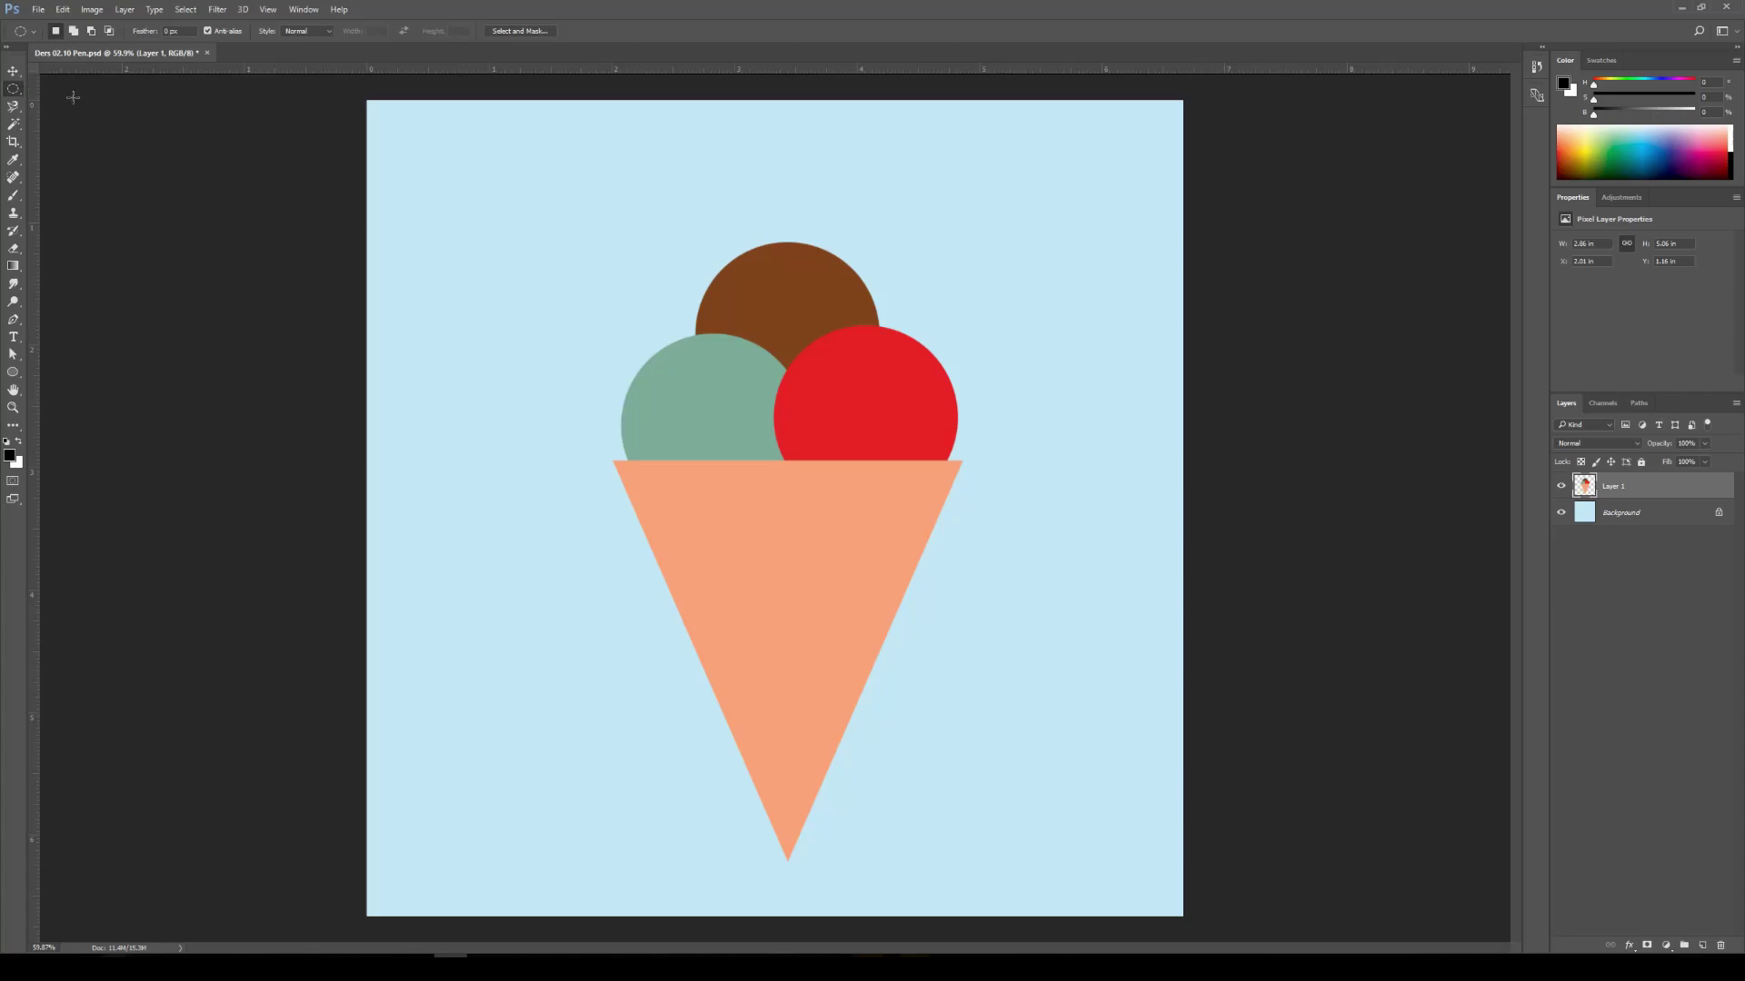
drag(827, 350, 953, 534)
drag(673, 360, 792, 510)
drag(763, 270, 882, 452)
drag(1040, 378, 1092, 389)
drag(1090, 388, 954, 386)
drag(845, 289, 961, 364)
drag(934, 366, 962, 363)
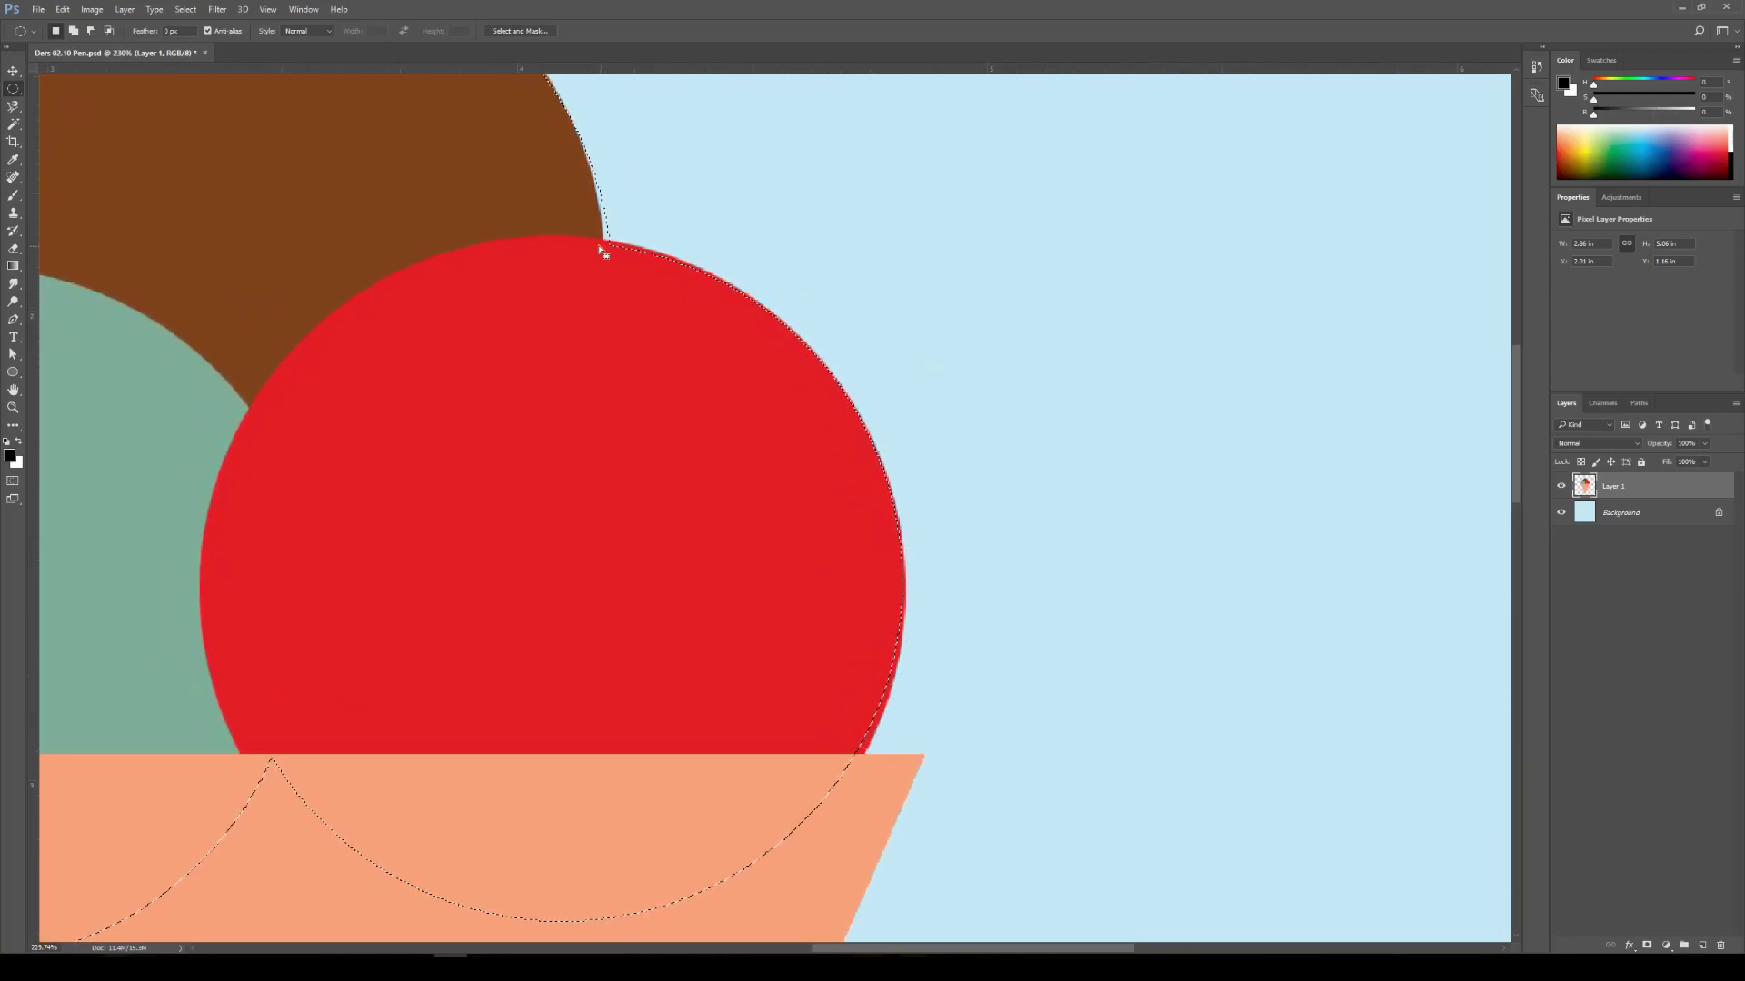
drag(1029, 551, 937, 532)
drag(960, 511, 971, 570)
click(977, 508)
Activate the standard Pen tool and set it to Path mode
drag(1028, 610, 956, 392)
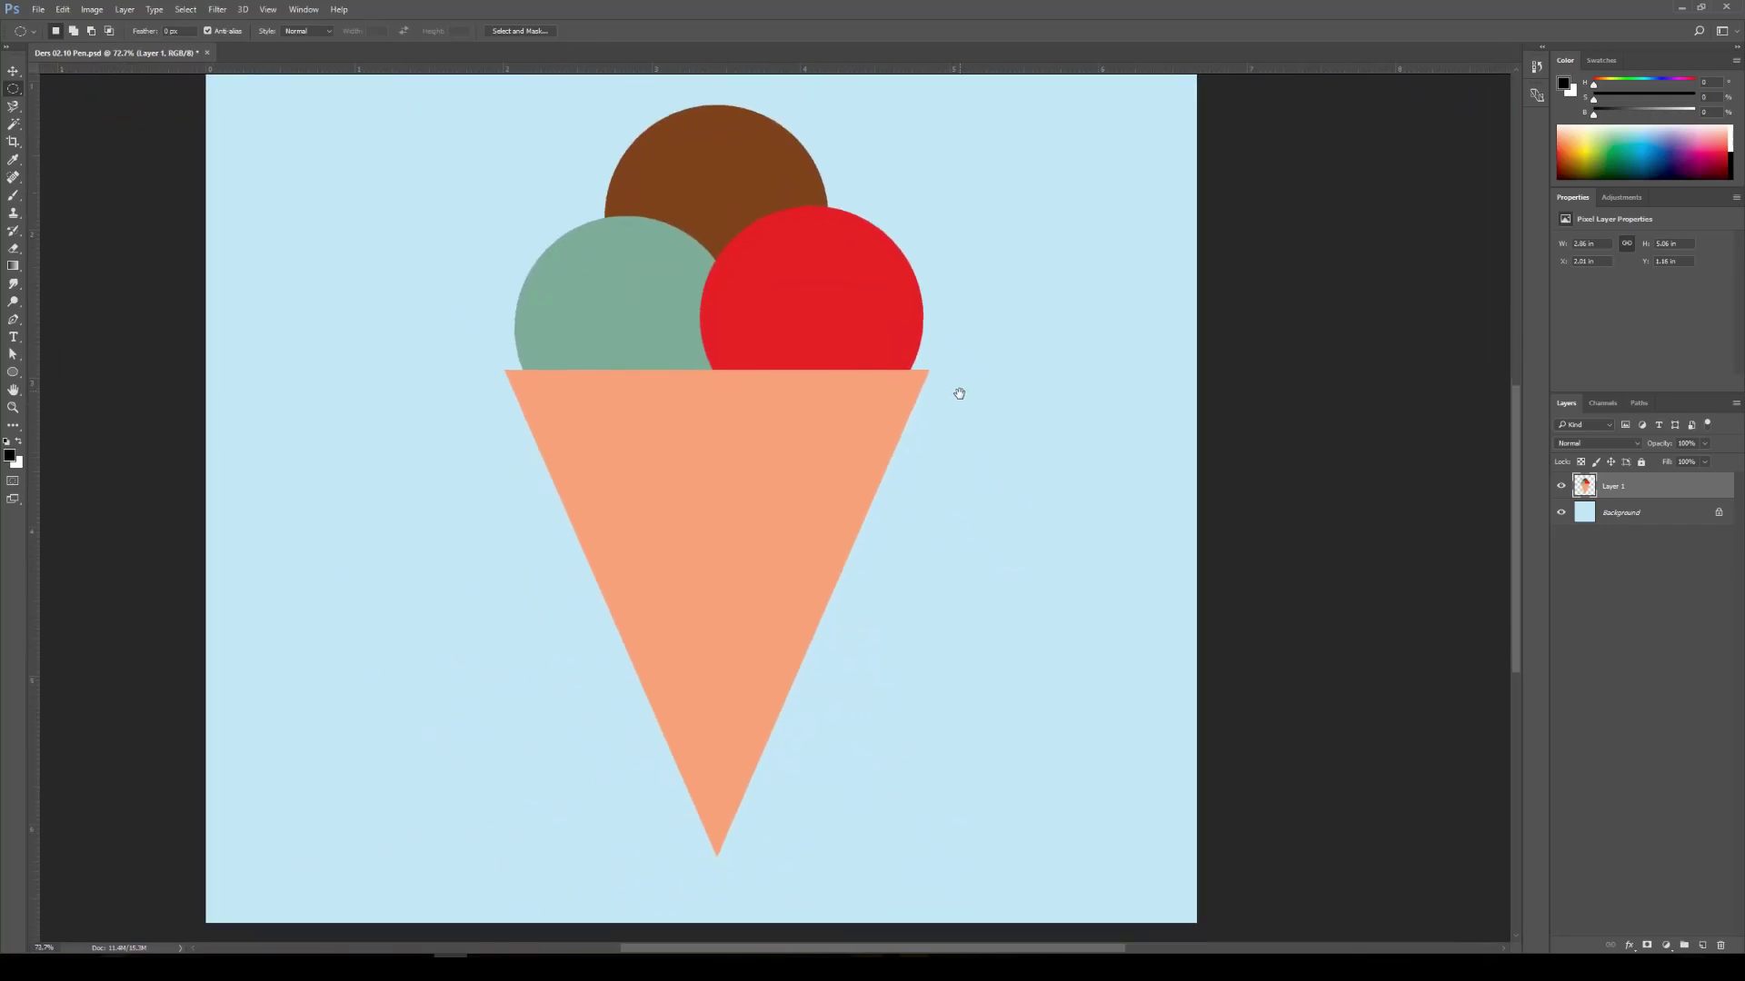
drag(931, 530, 936, 524)
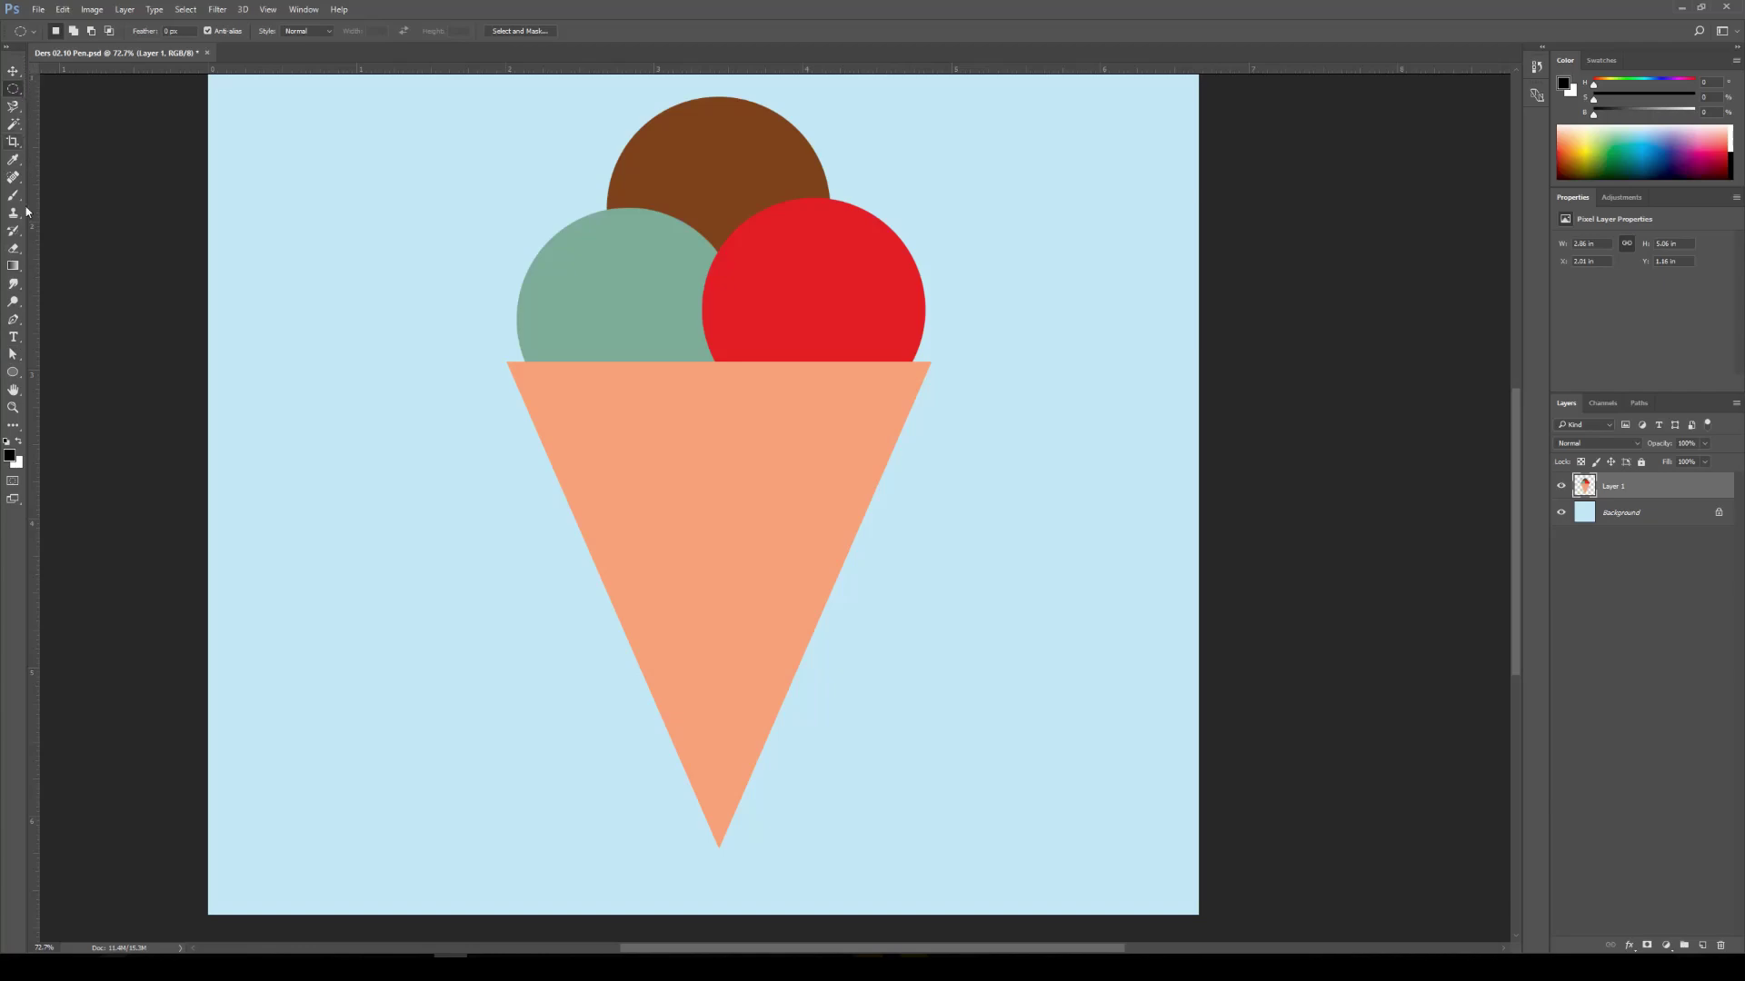
click(13, 321)
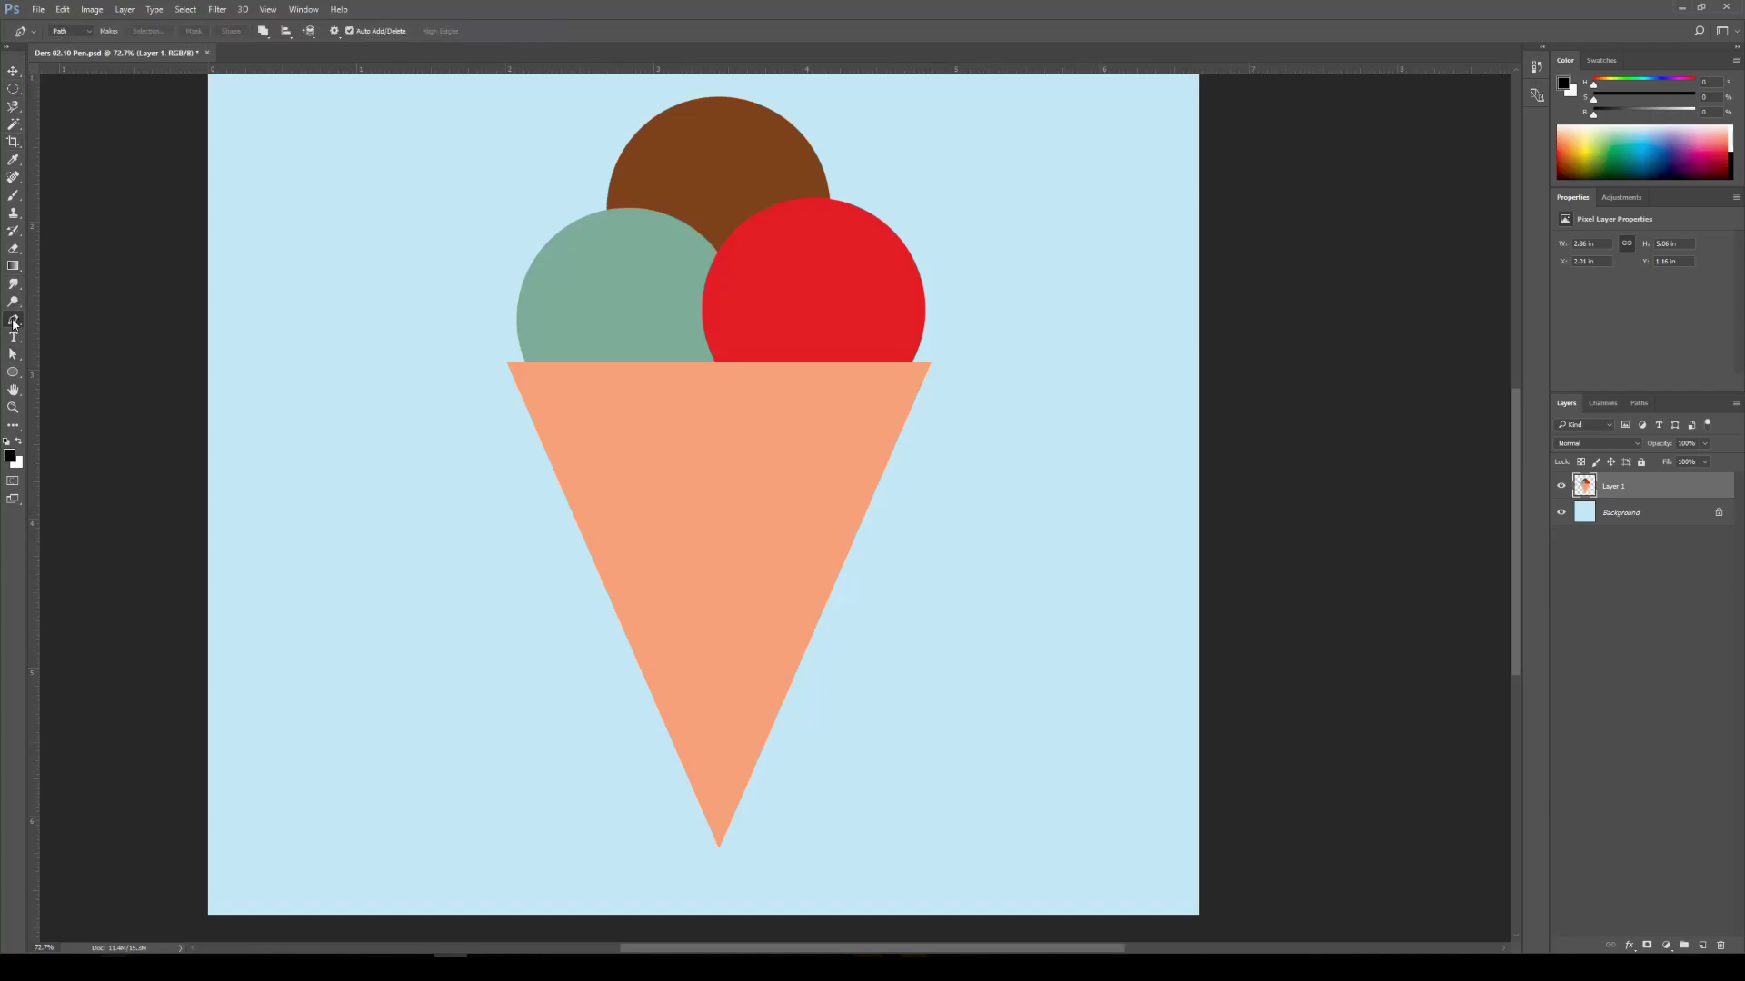
right_click(13, 322)
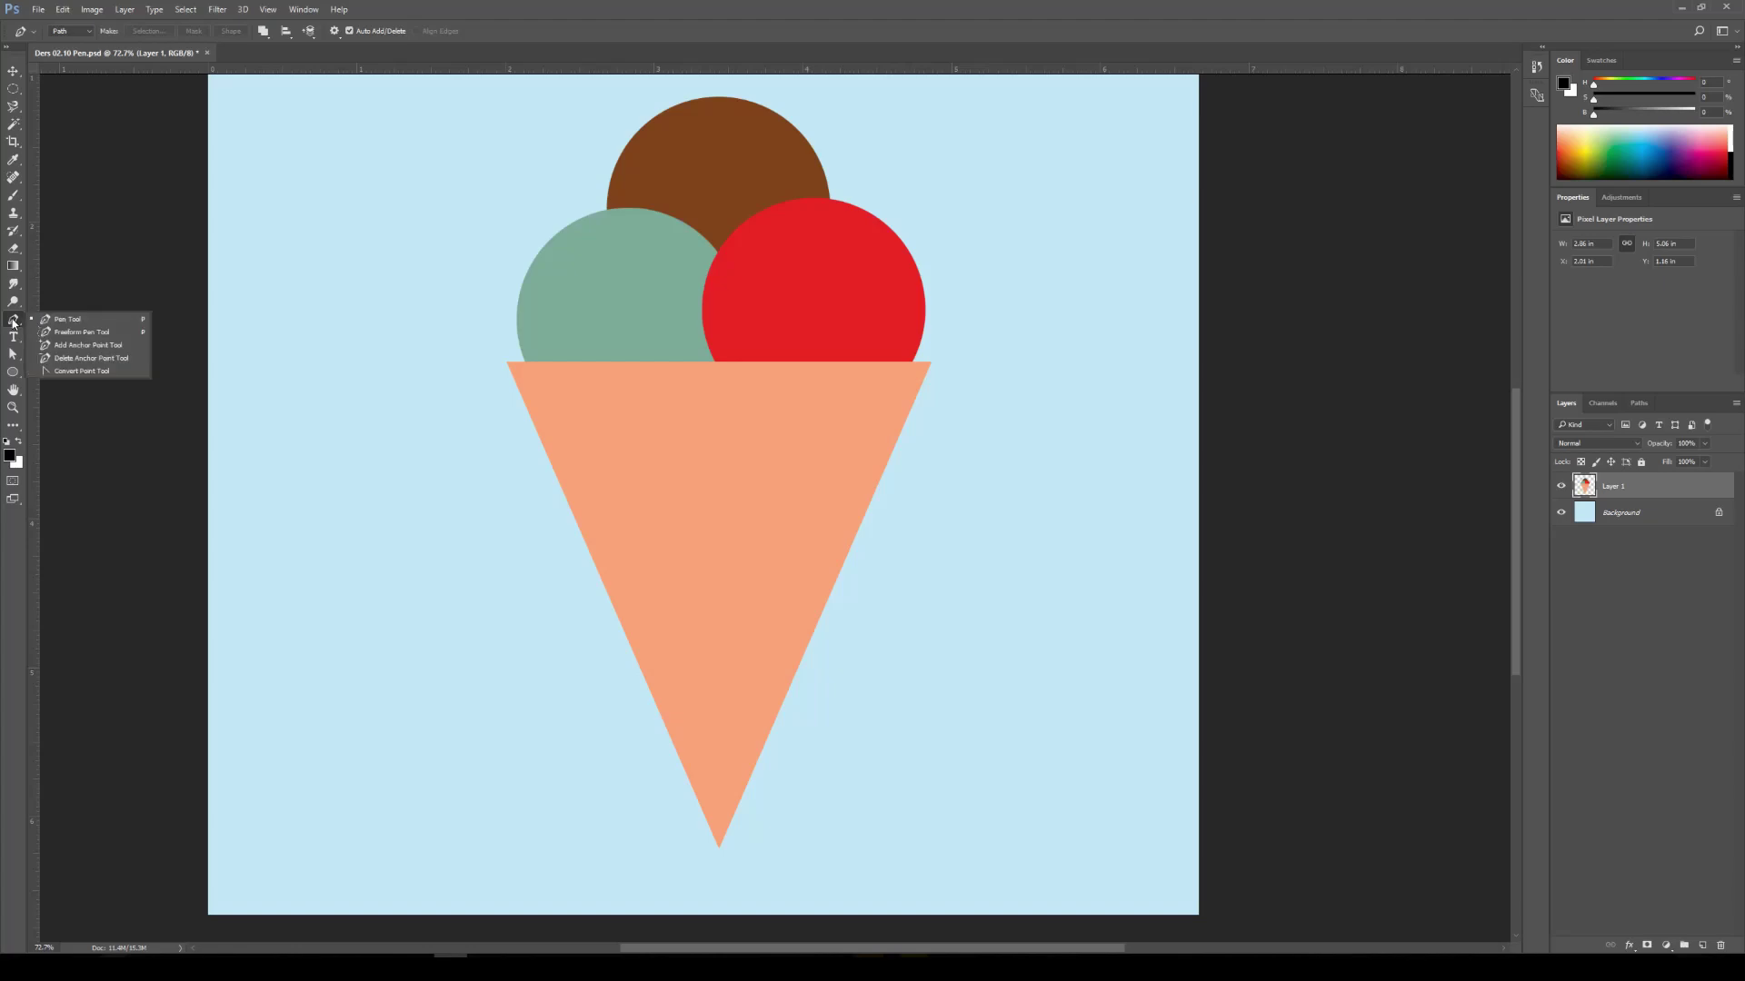
click(76, 320)
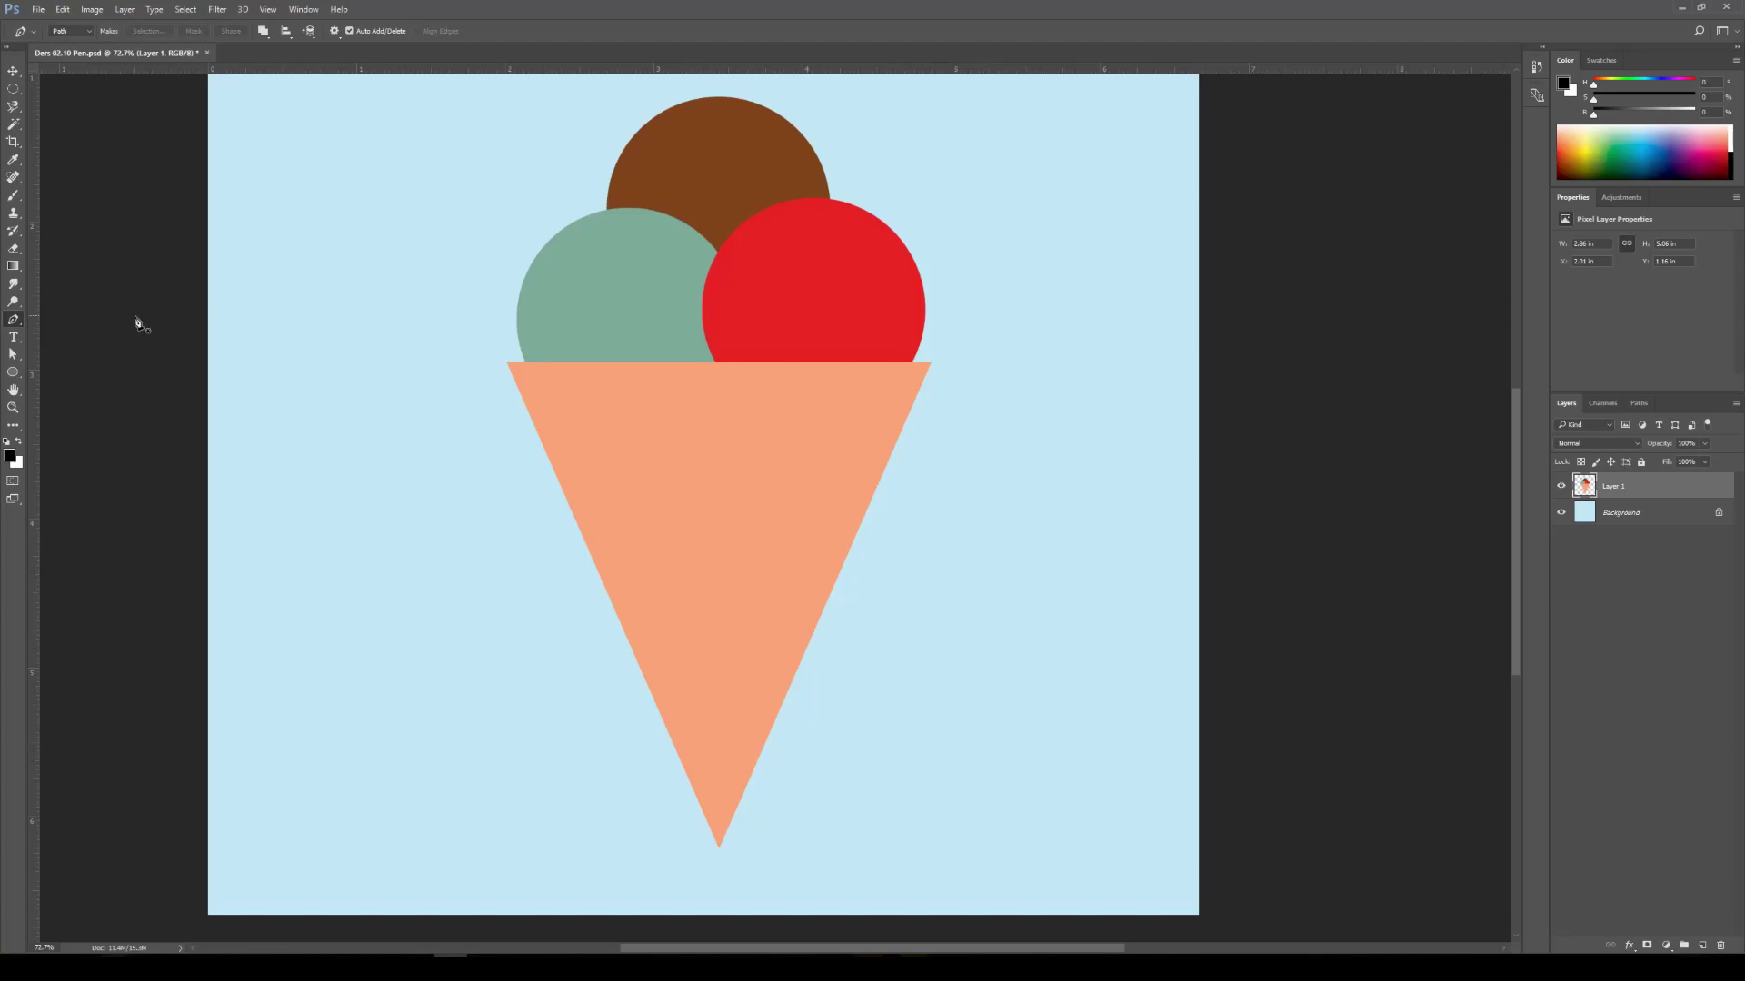
scroll(838, 611, down, 3)
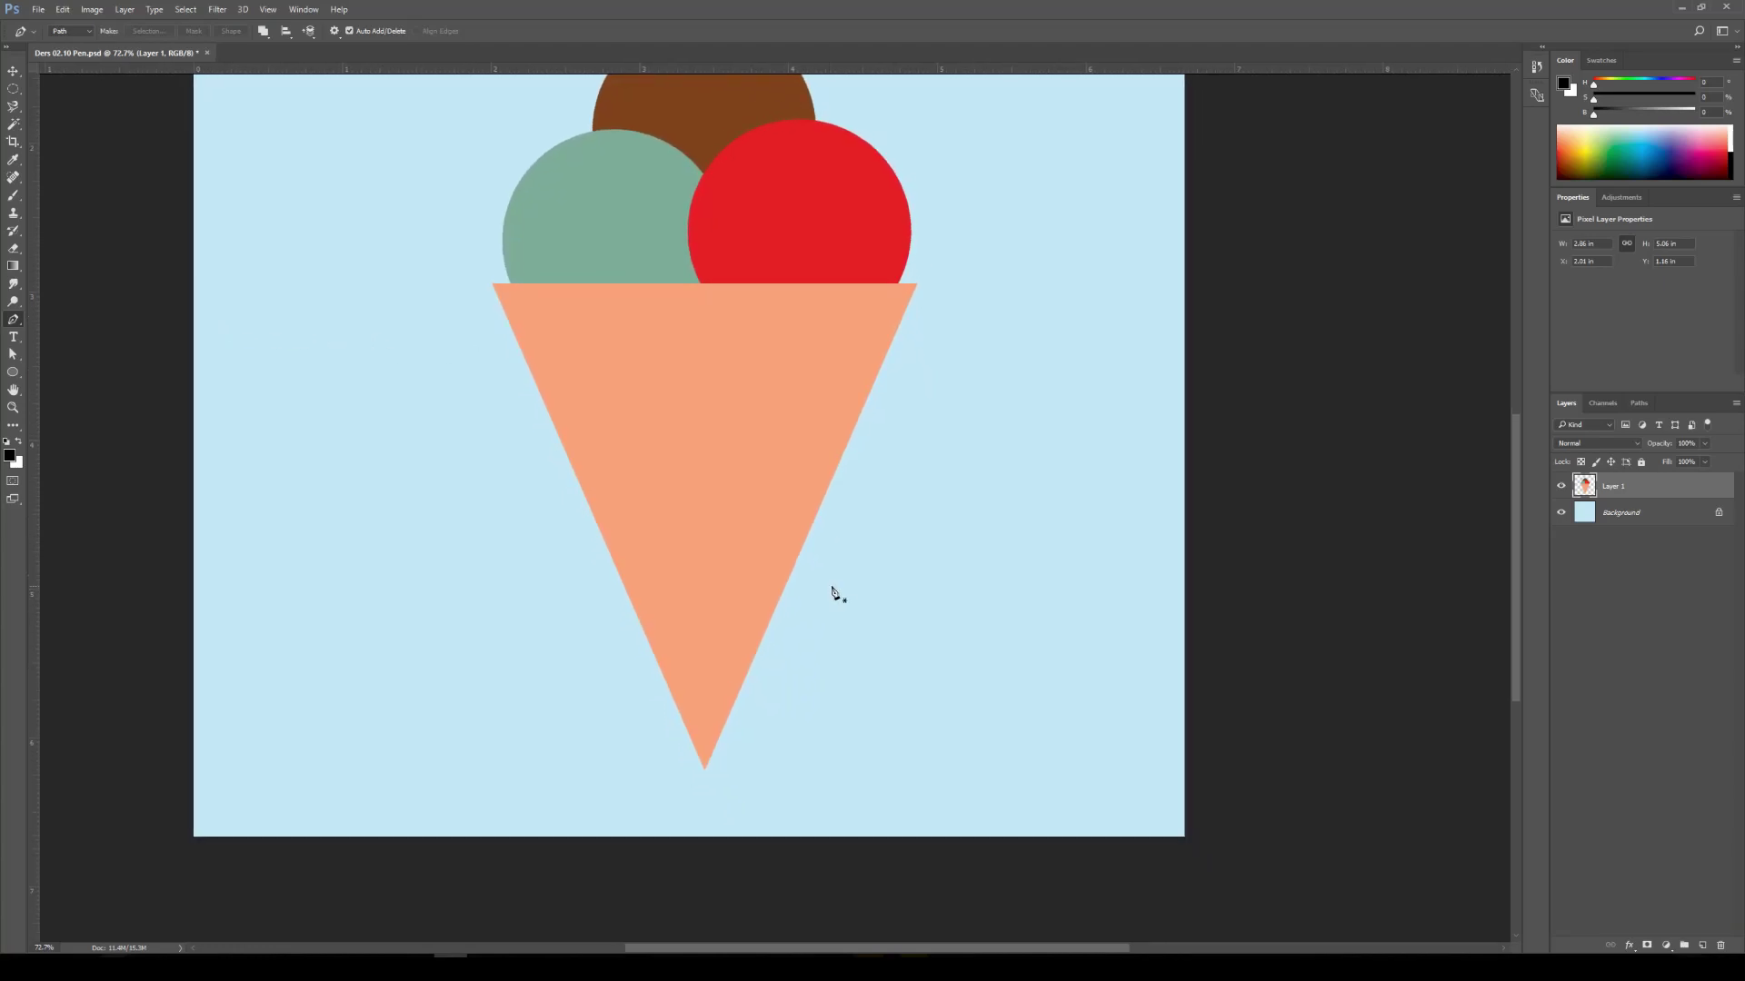
scroll(865, 600, up, 2)
mouse_move(823, 619)
mouse_down()
mouse_move(833, 608)
mouse_move(833, 639)
mouse_up()
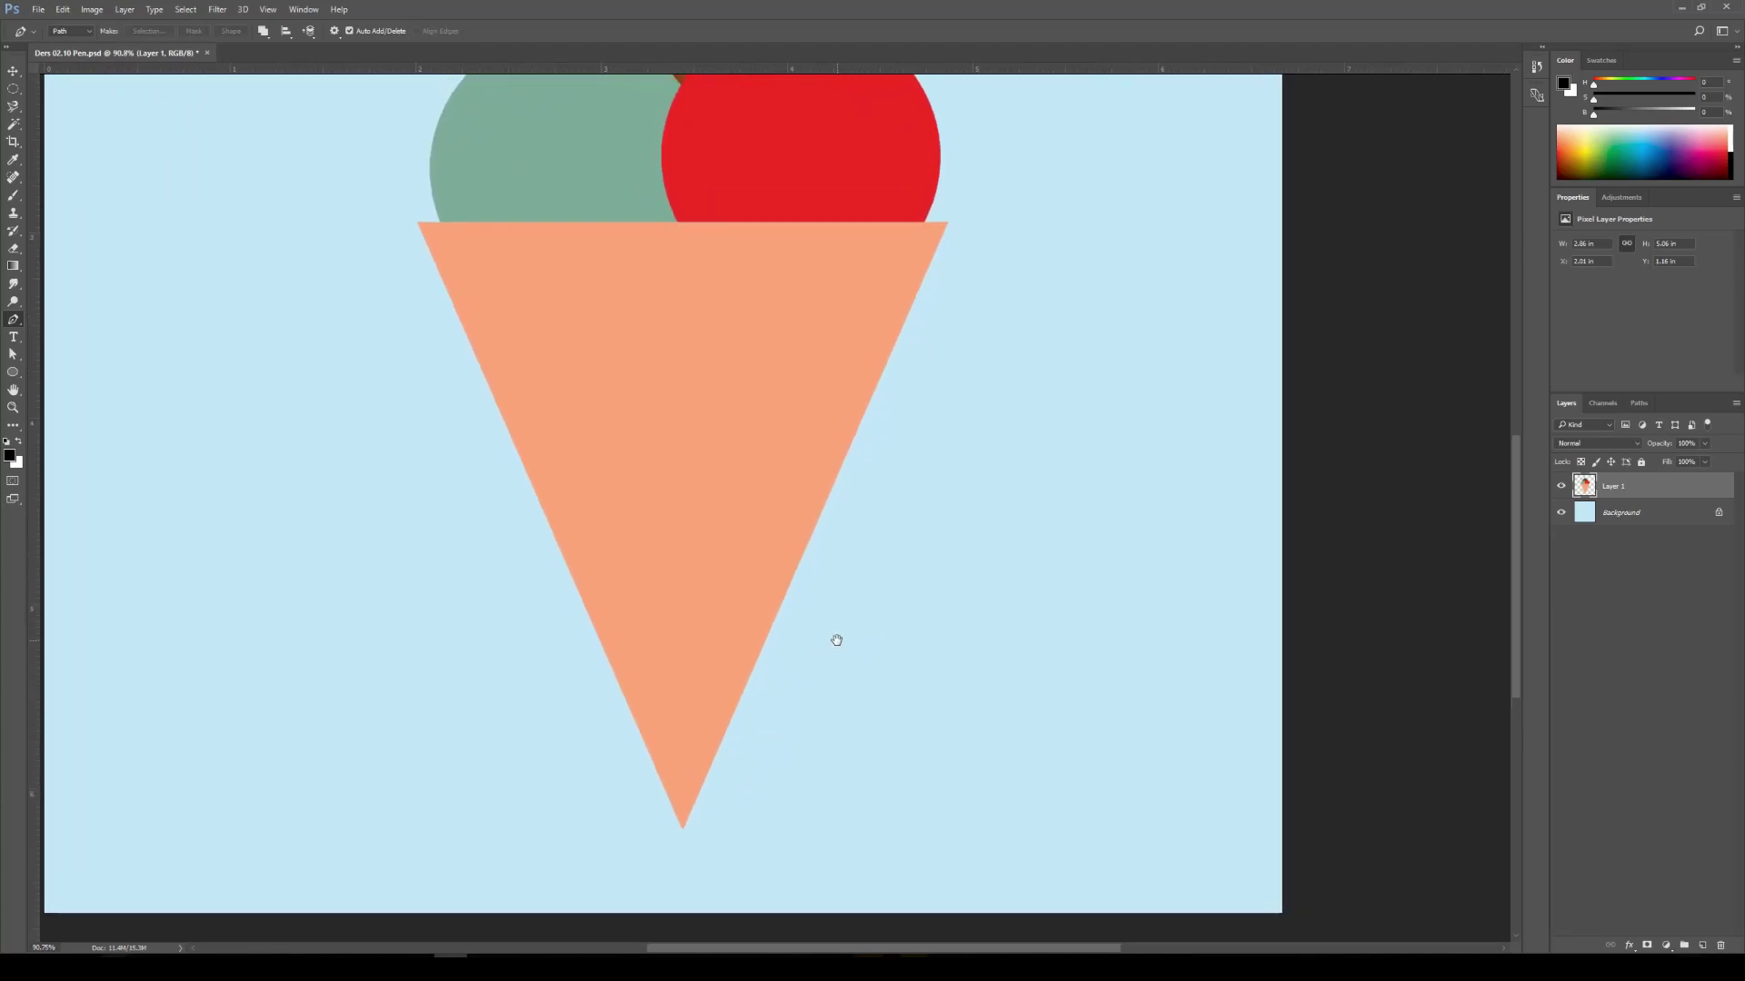
mouse_move(839, 515)
mouse_down()
mouse_move(851, 540)
mouse_move(833, 540)
mouse_up()
scroll(853, 544, down, 1)
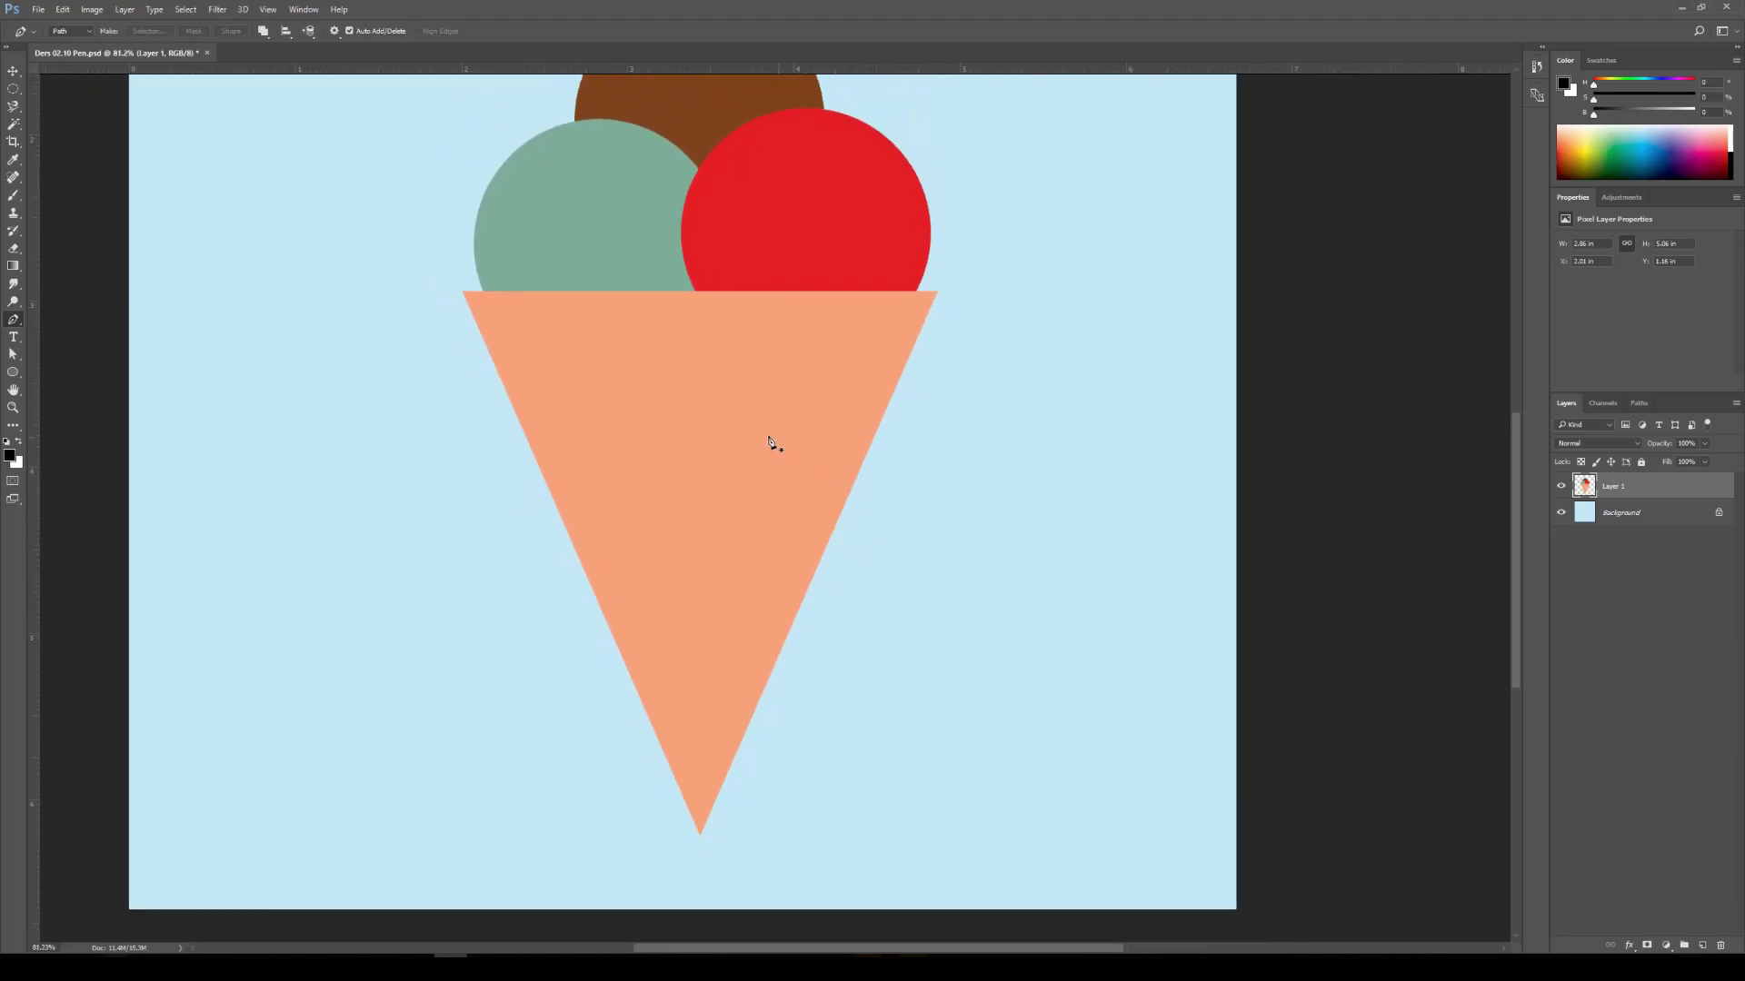
click(87, 31)
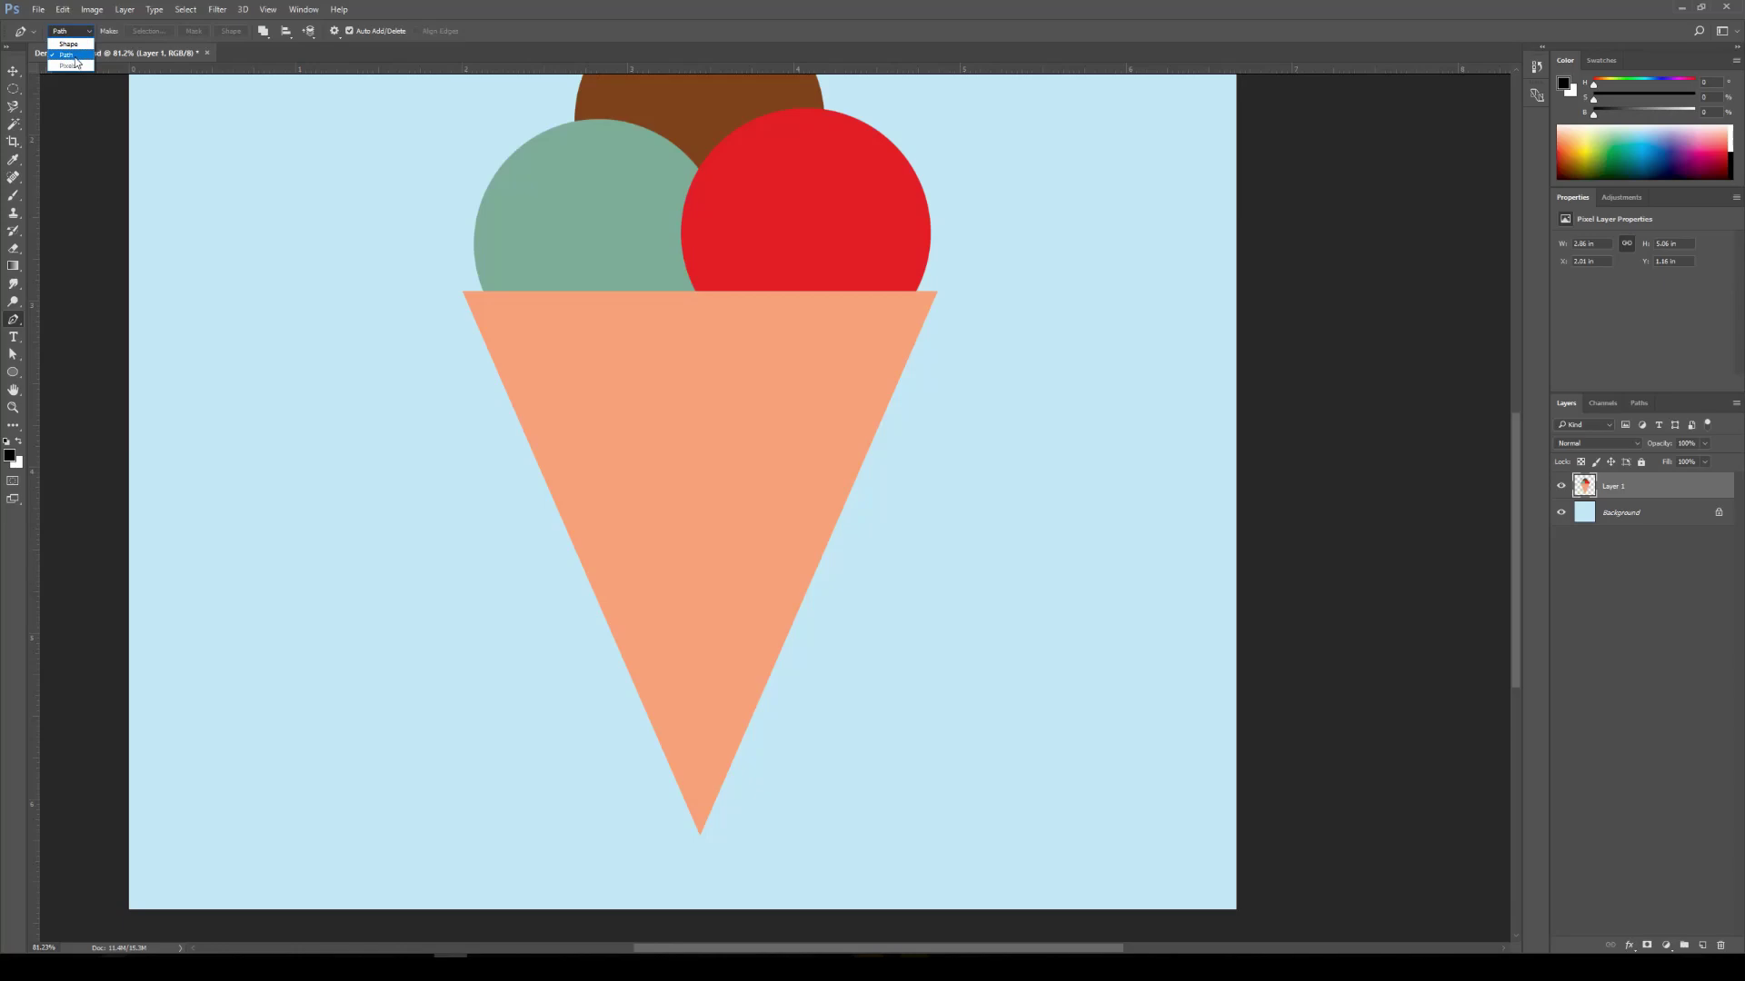
click(69, 56)
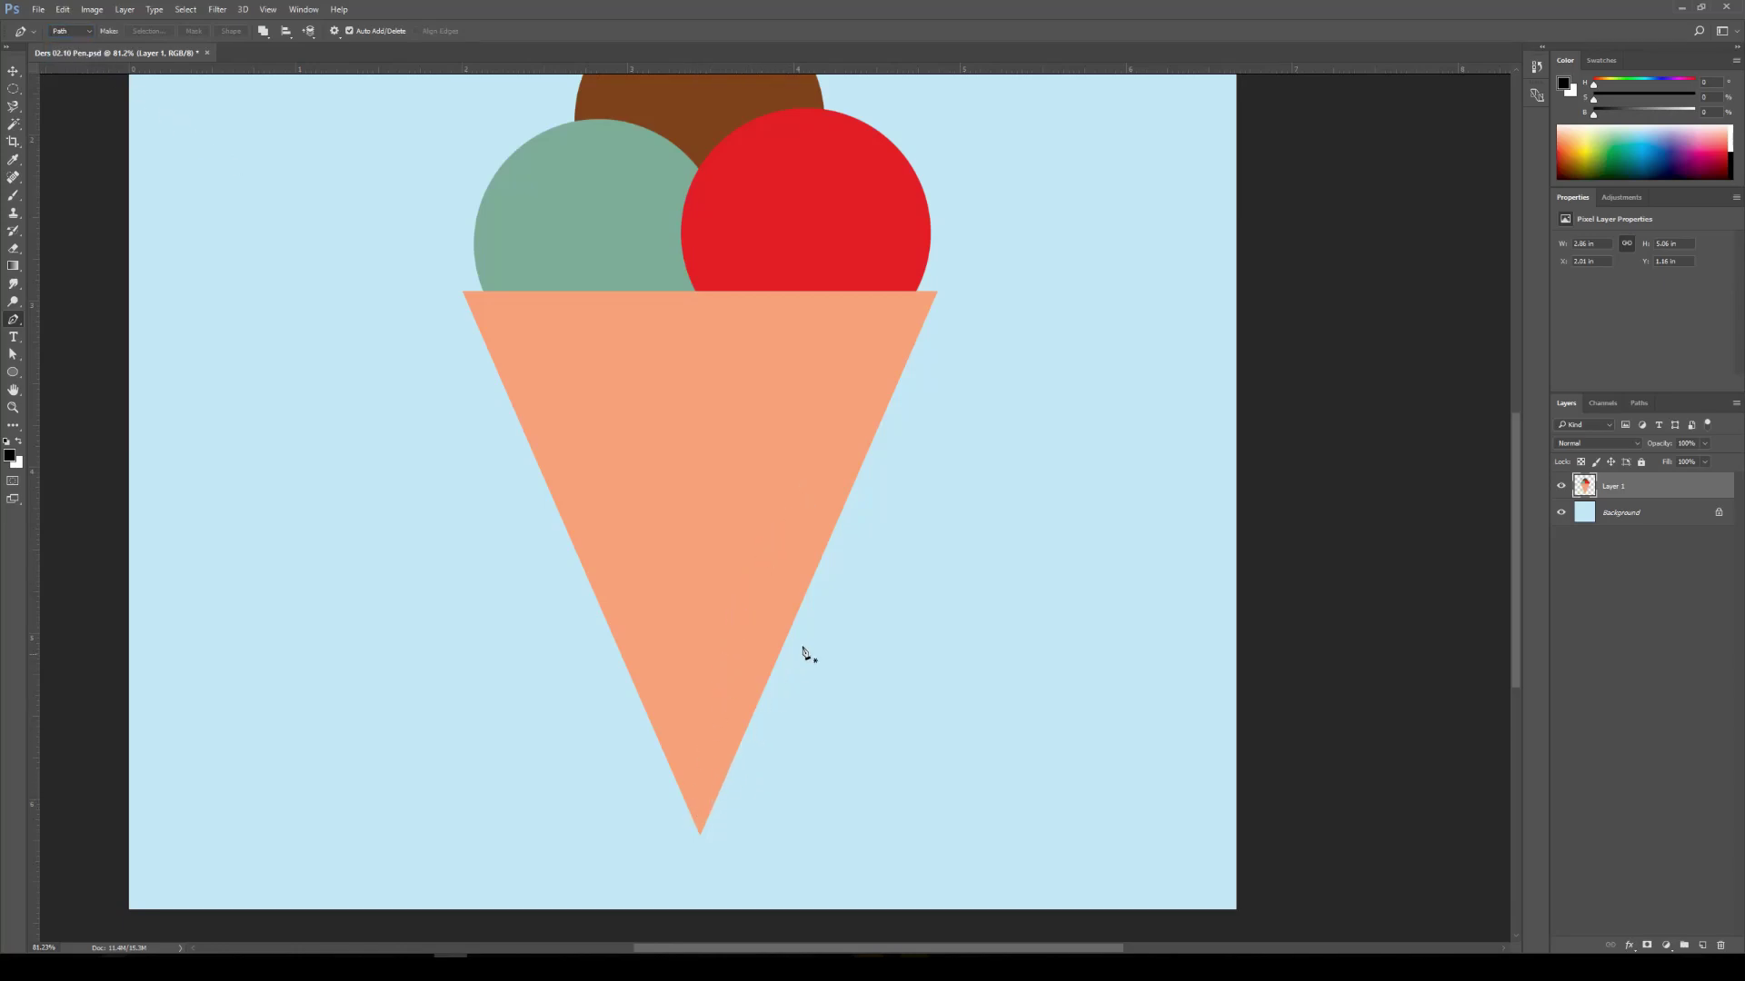
scroll(908, 473, up, 2)
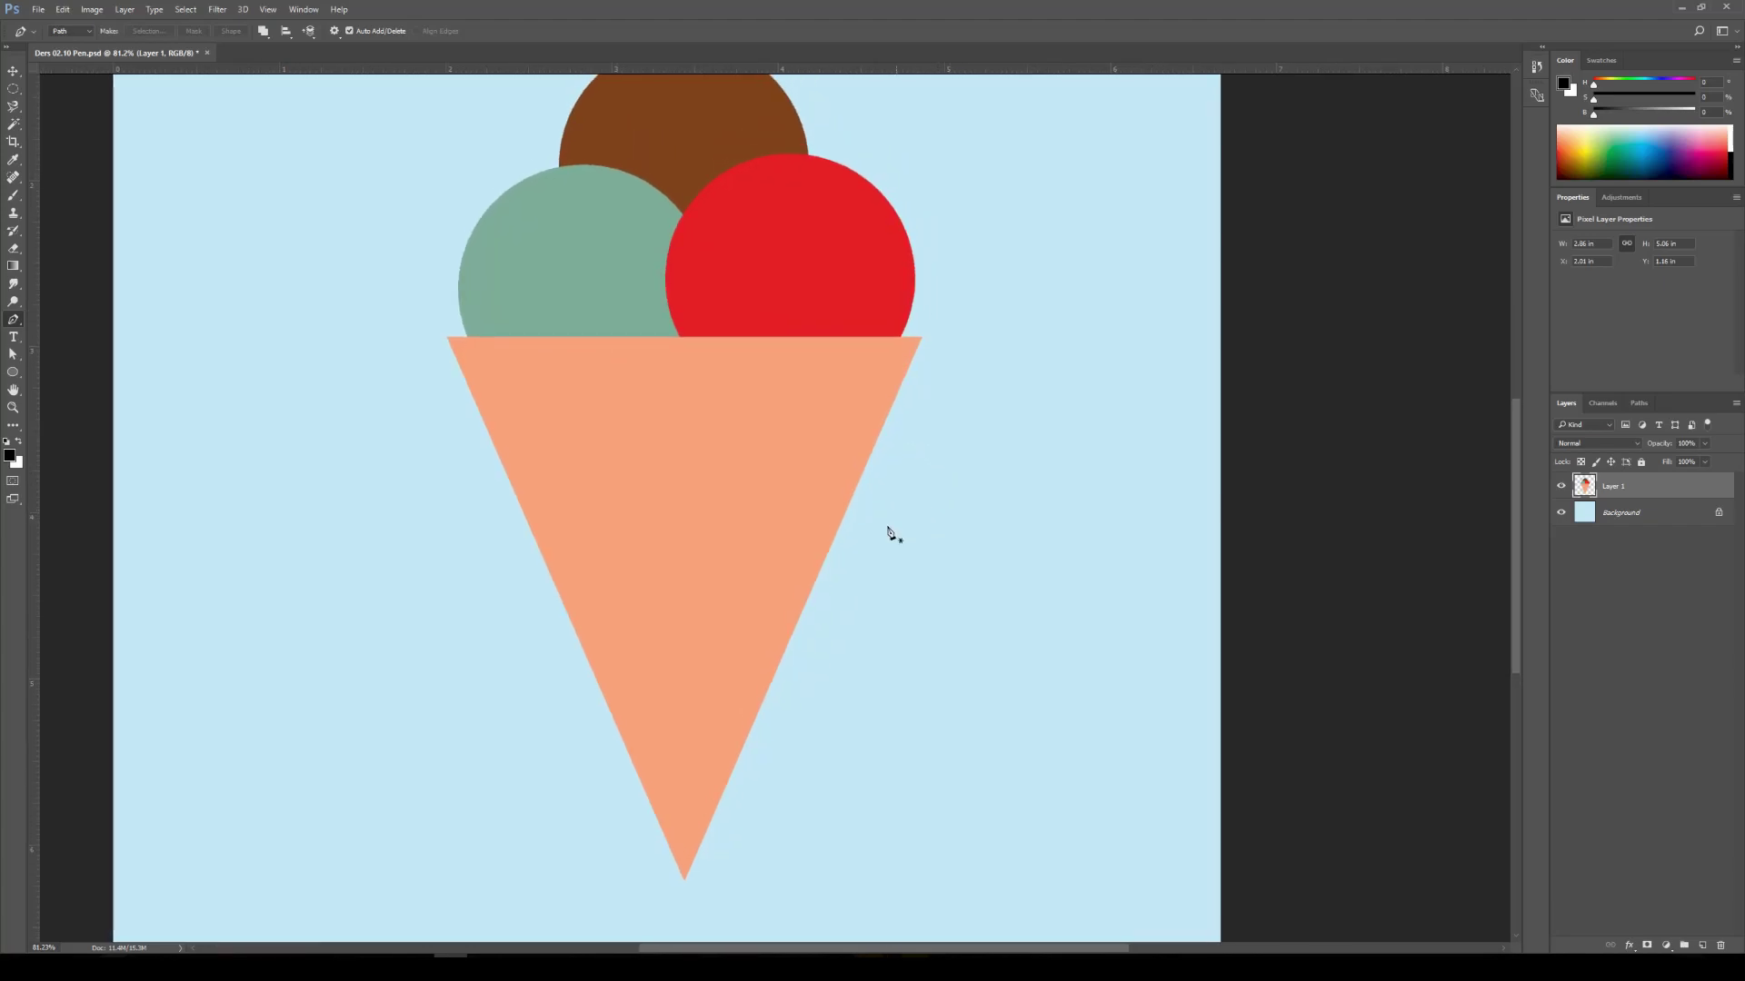
drag(896, 530, 875, 558)
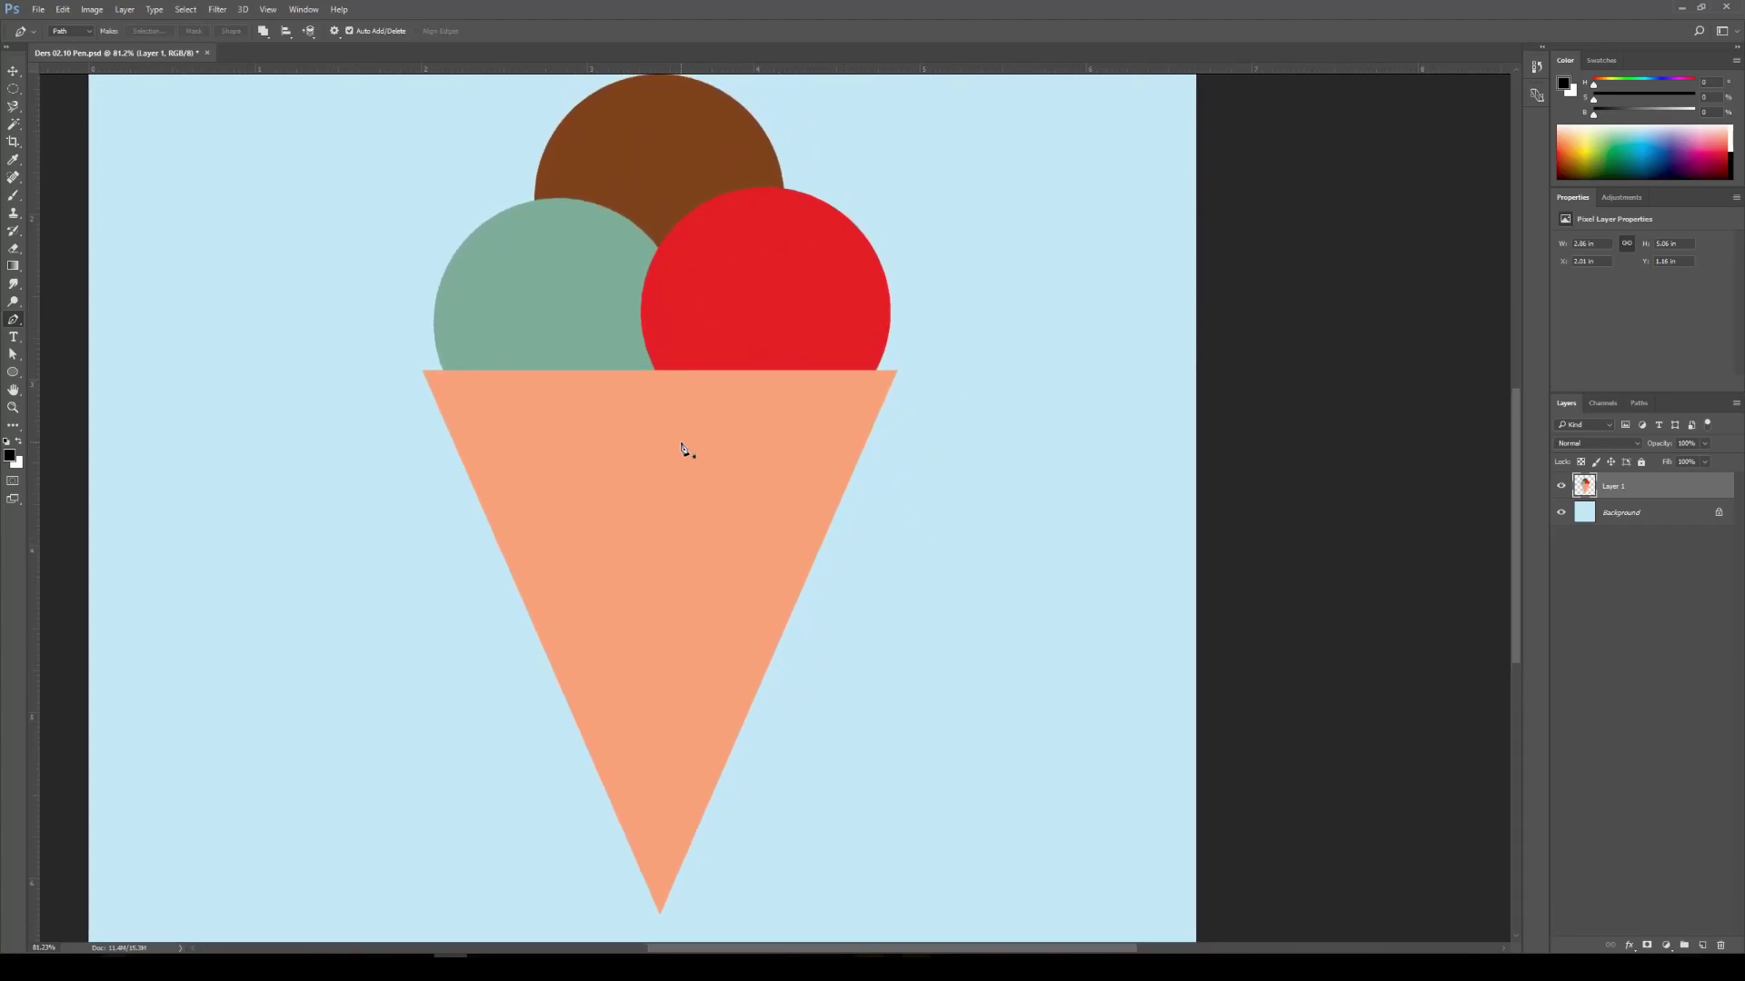
Switch the Pen tool from Path to Shape mode
click(84, 31)
click(79, 56)
click(89, 30)
click(87, 30)
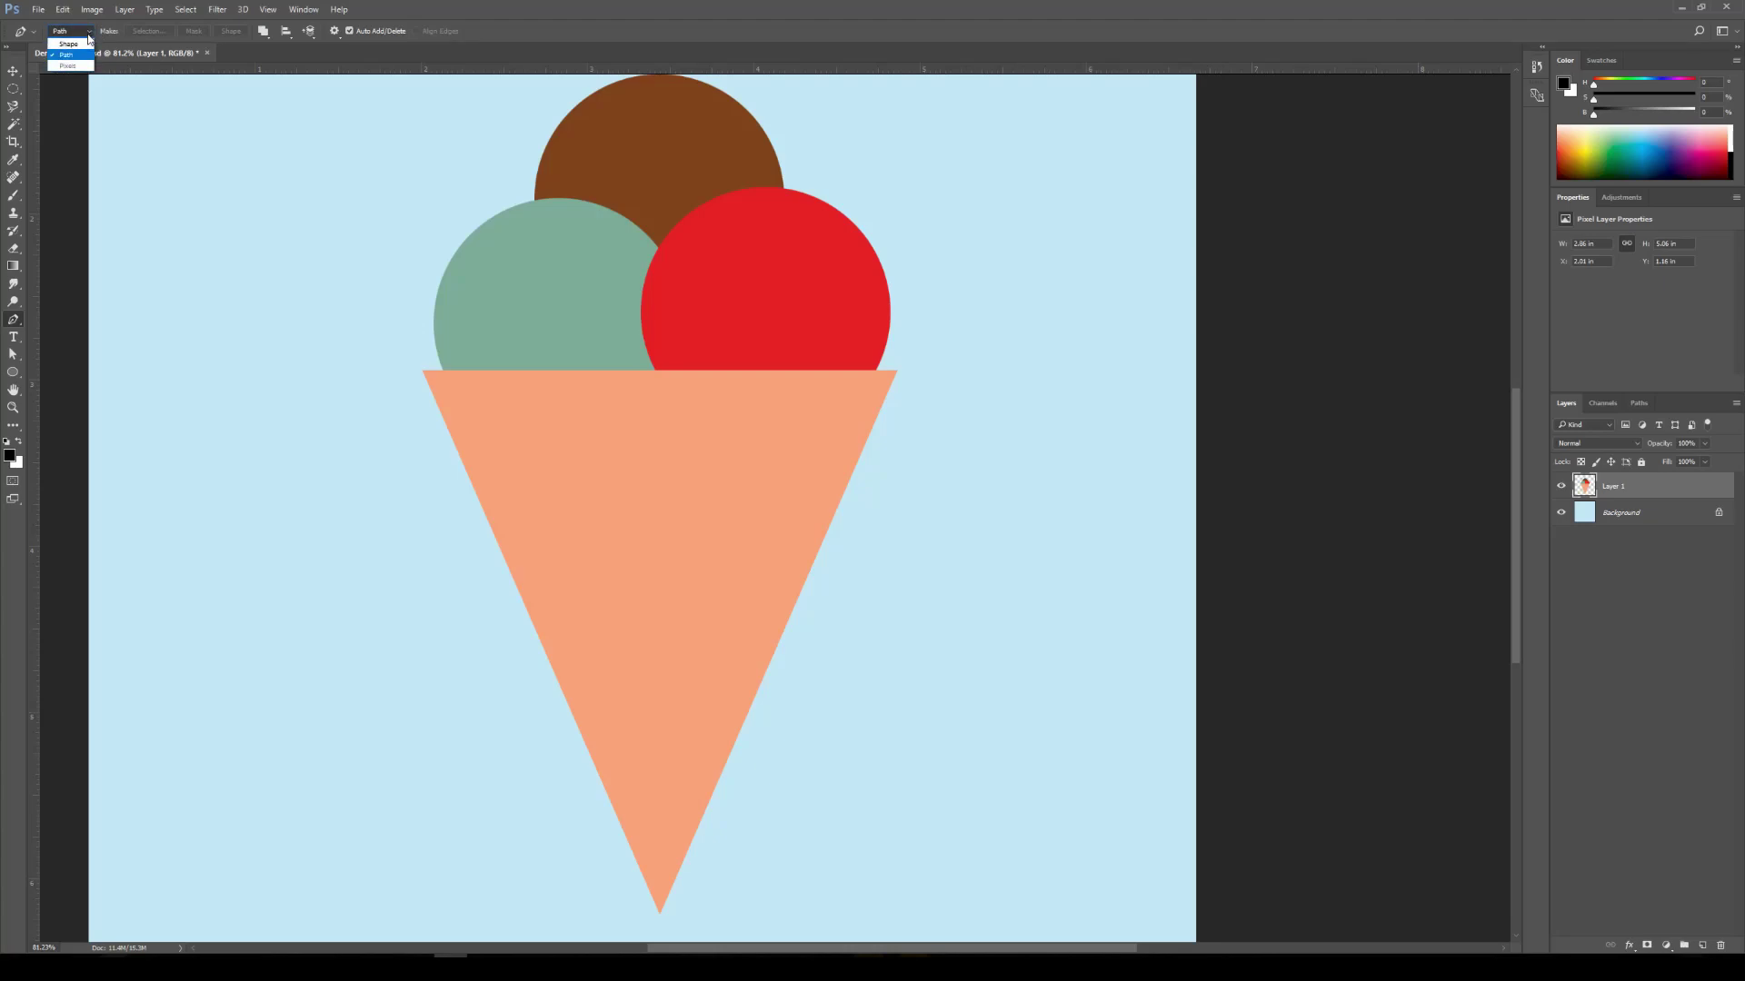
click(73, 43)
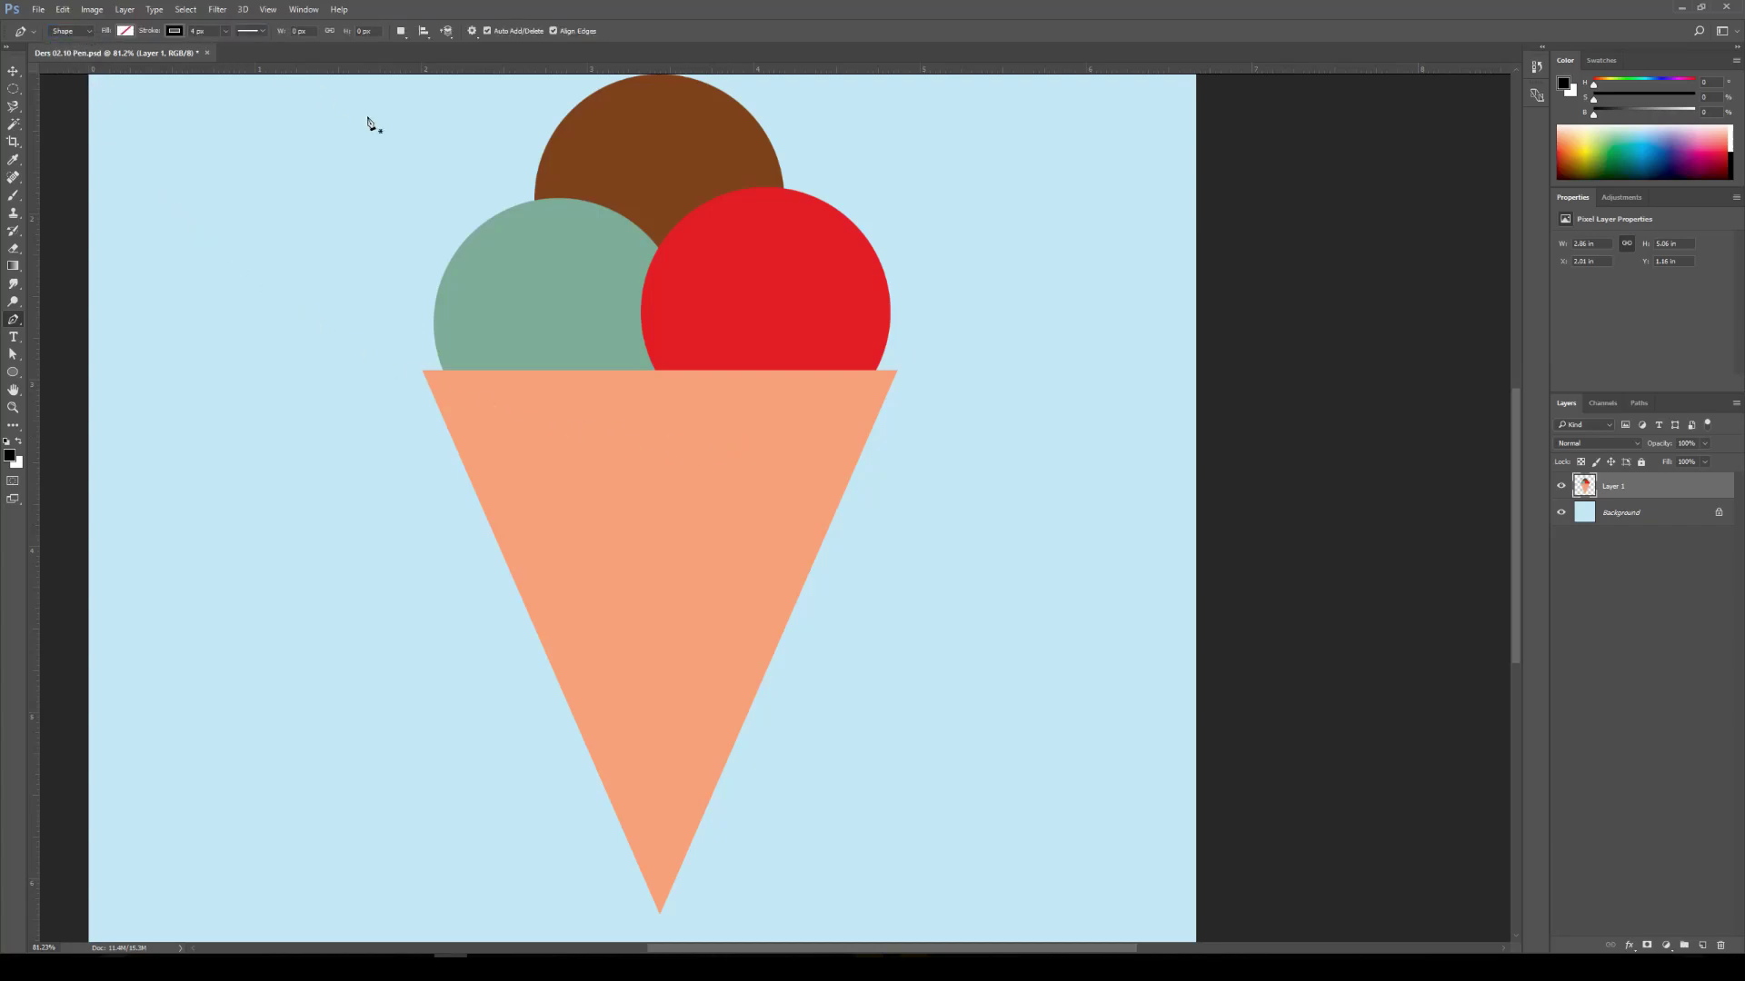
Set the shape fill to no color and review the stroke line-style options, keeping the solid line
drag(910, 426, 1005, 535)
drag(427, 293, 653, 514)
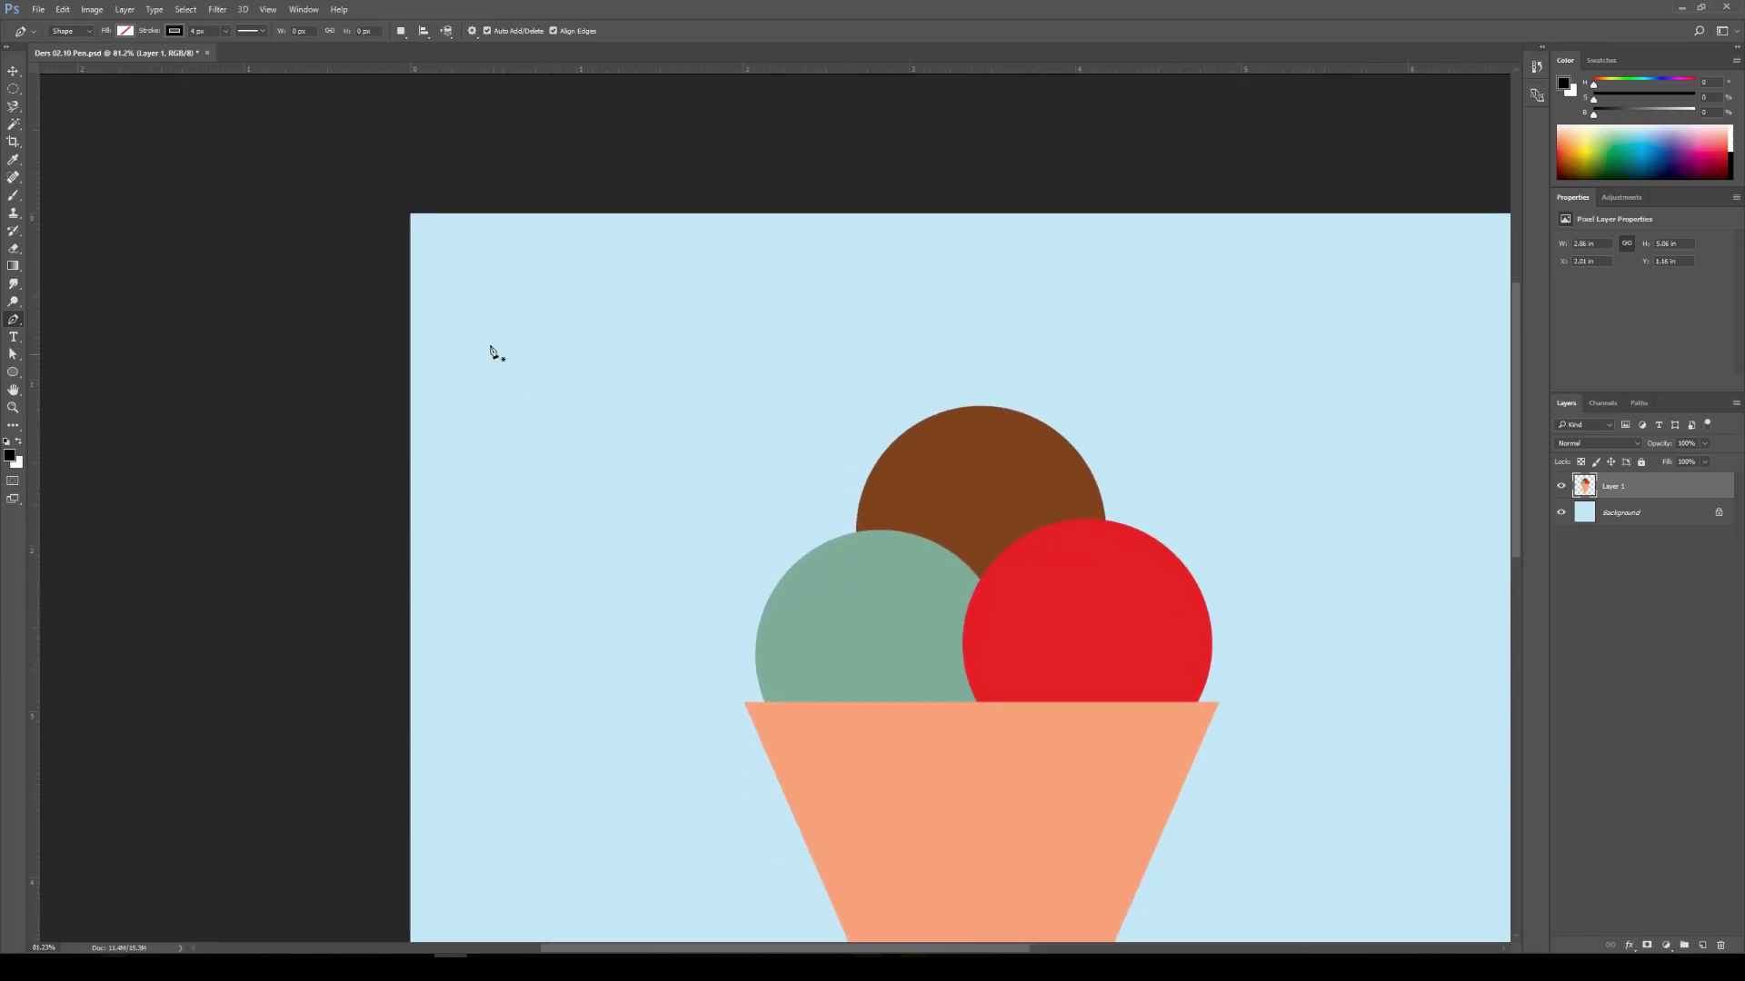
click(125, 31)
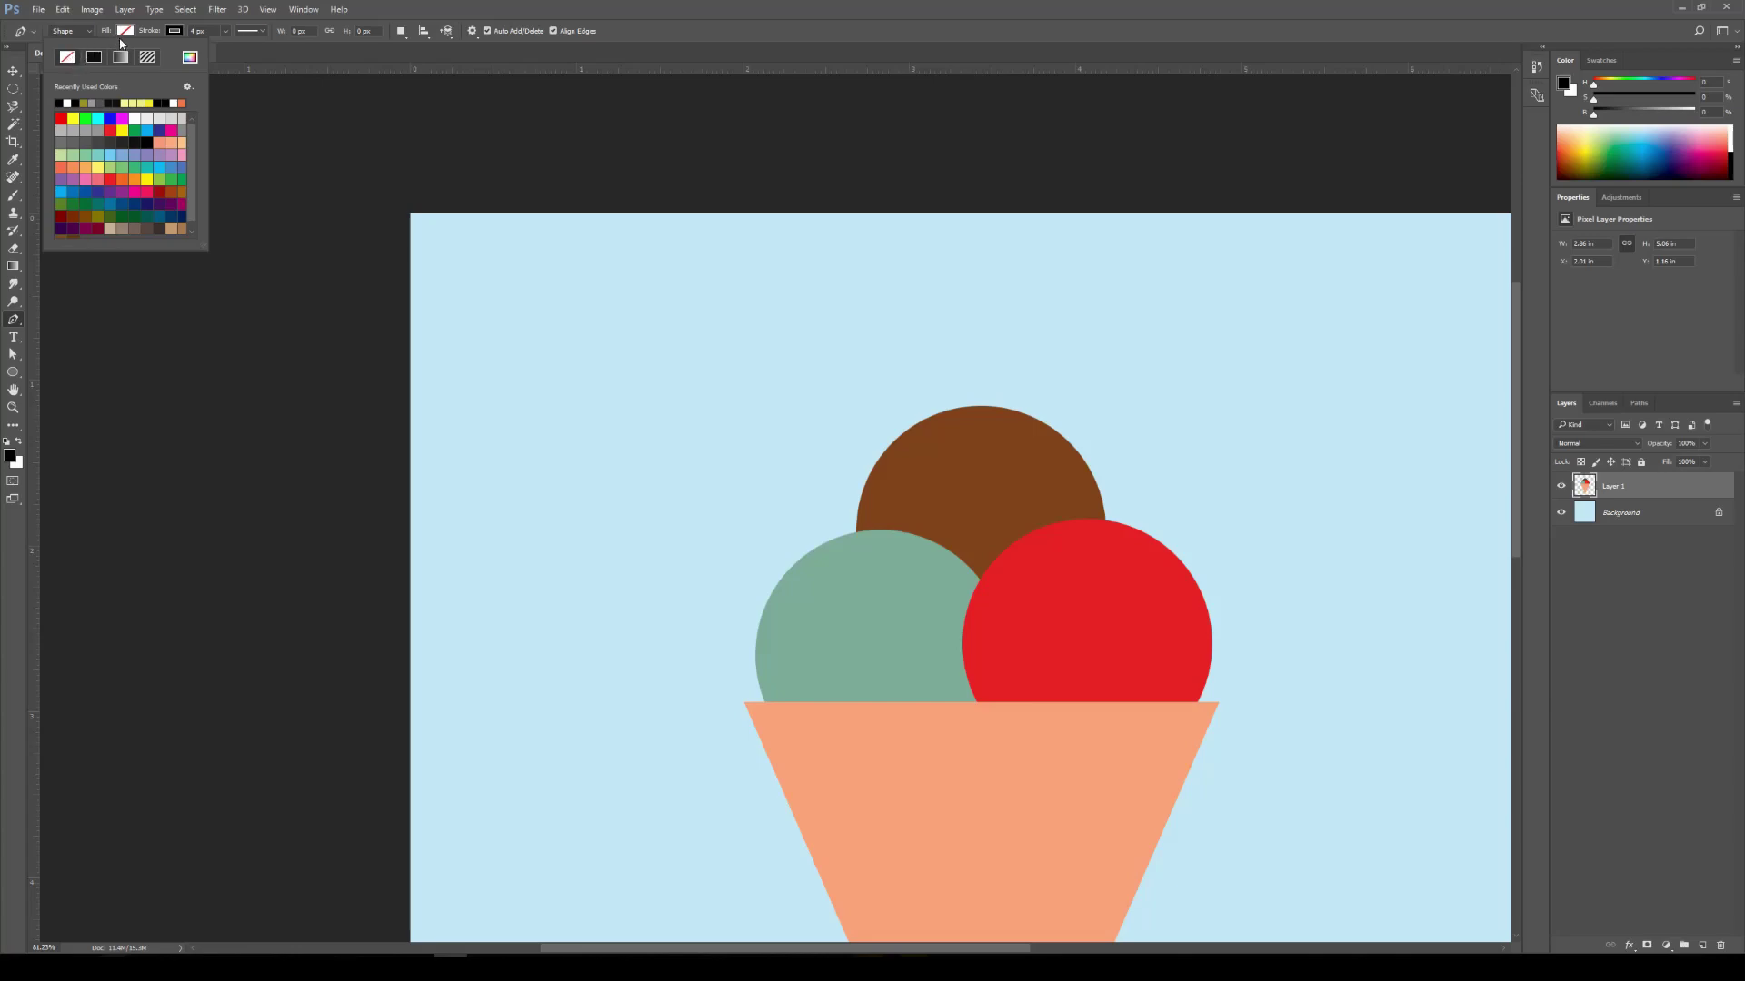
click(88, 117)
click(68, 61)
click(139, 30)
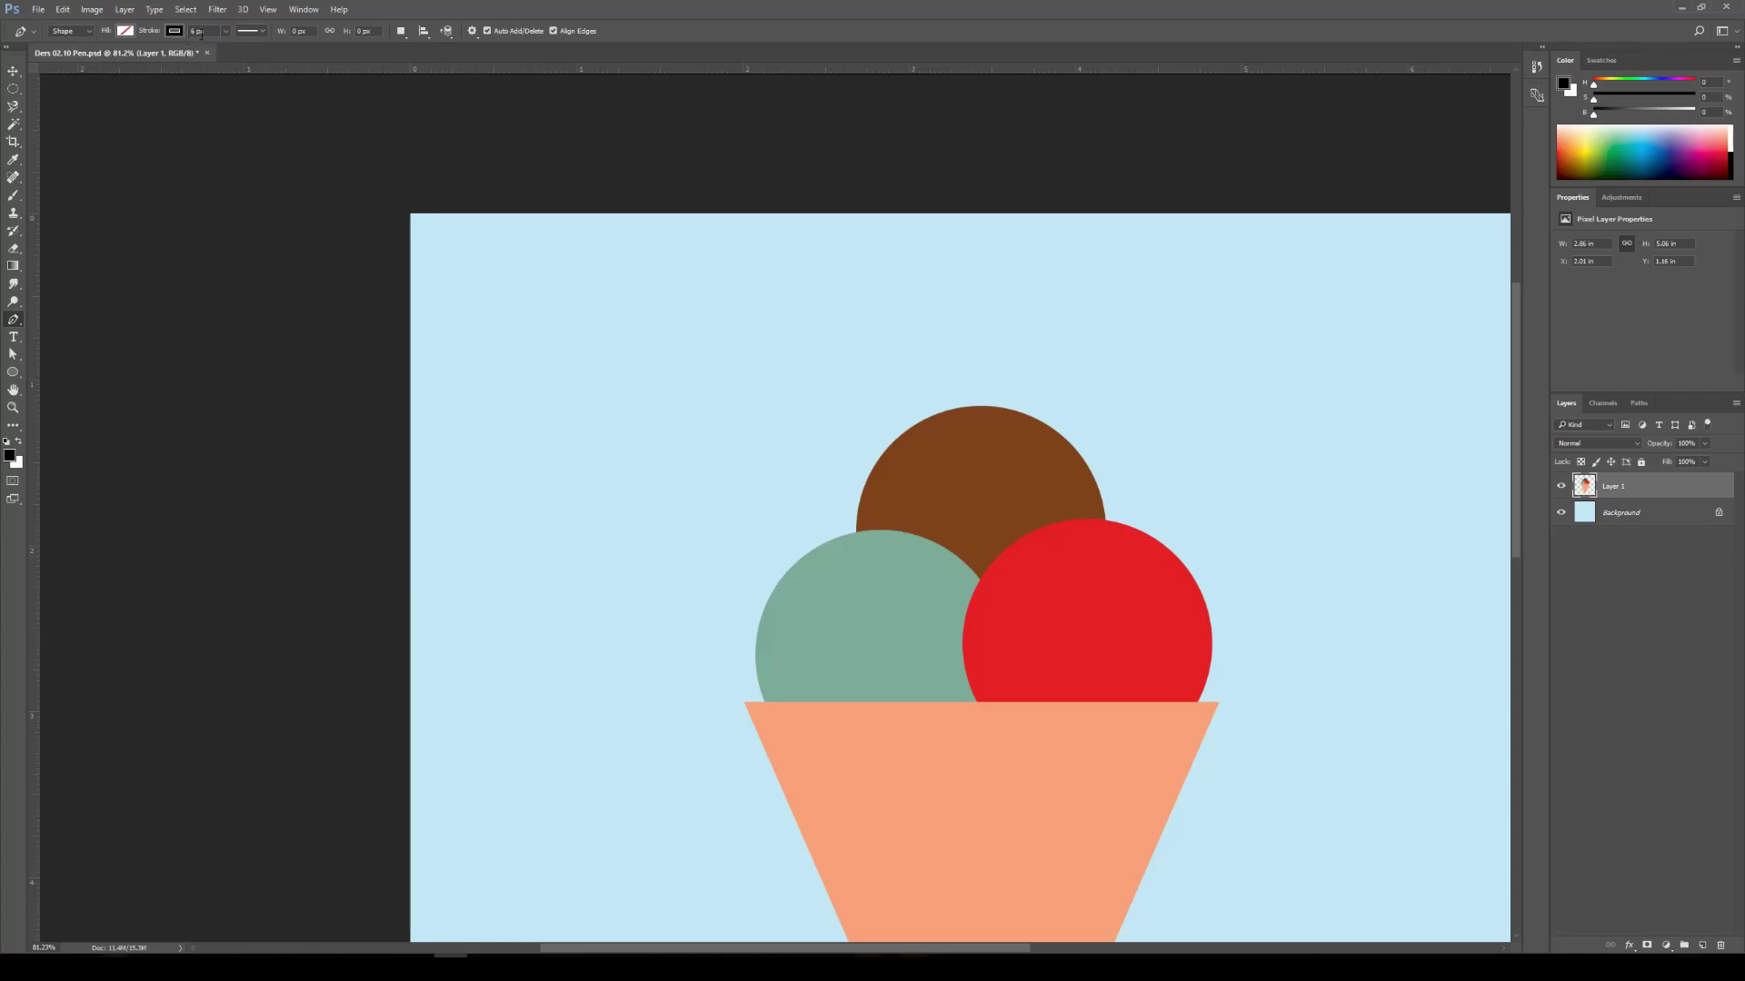
click(265, 34)
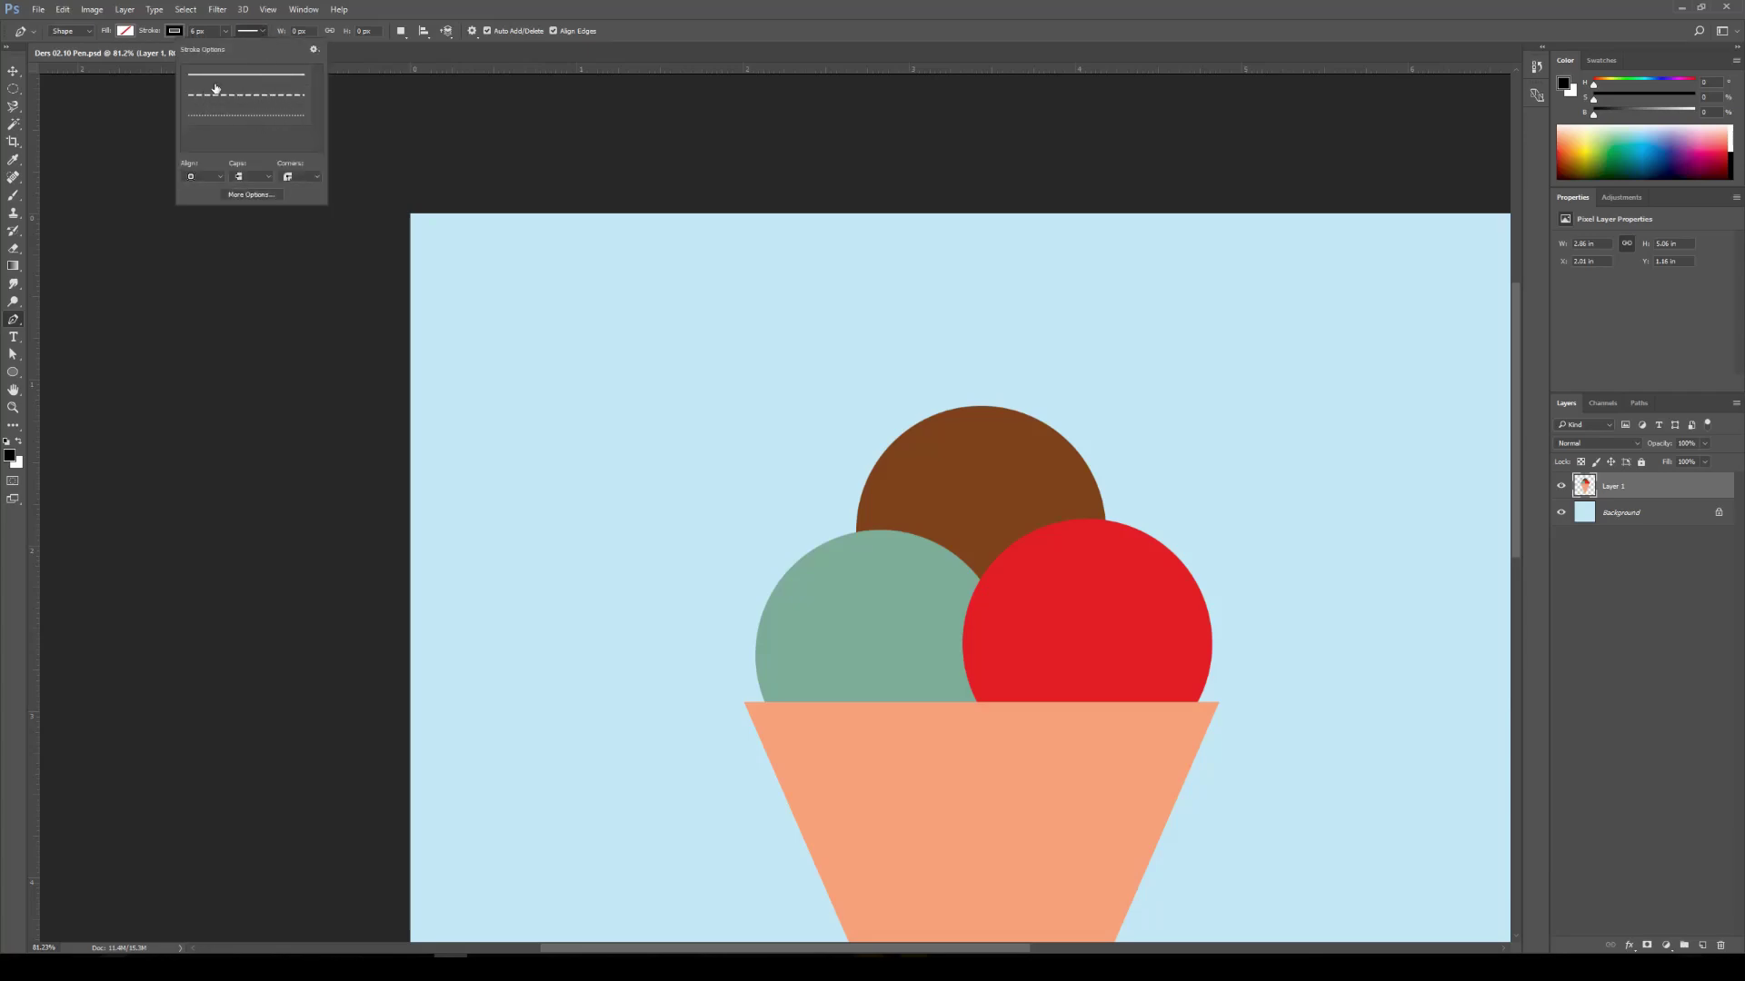
click(265, 34)
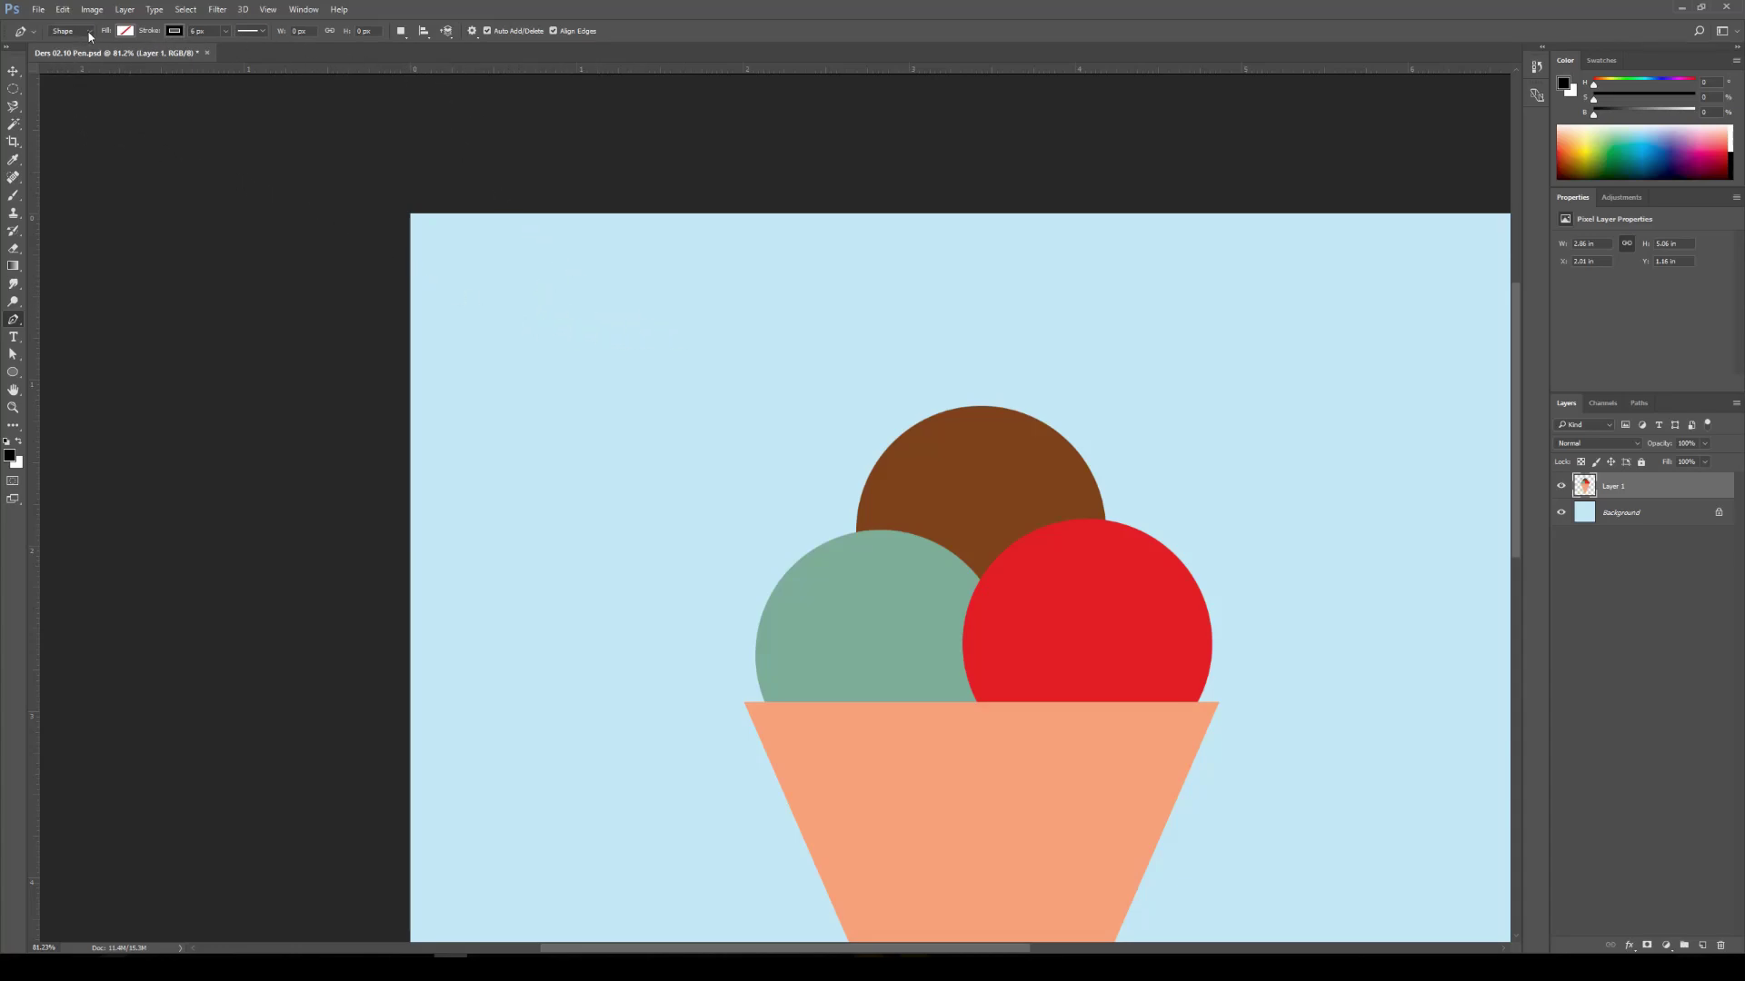
Draw a closed four-sided outline about 475 by 290 px in the empty area beside the ice cream, and delete its shape layer
click(493, 304)
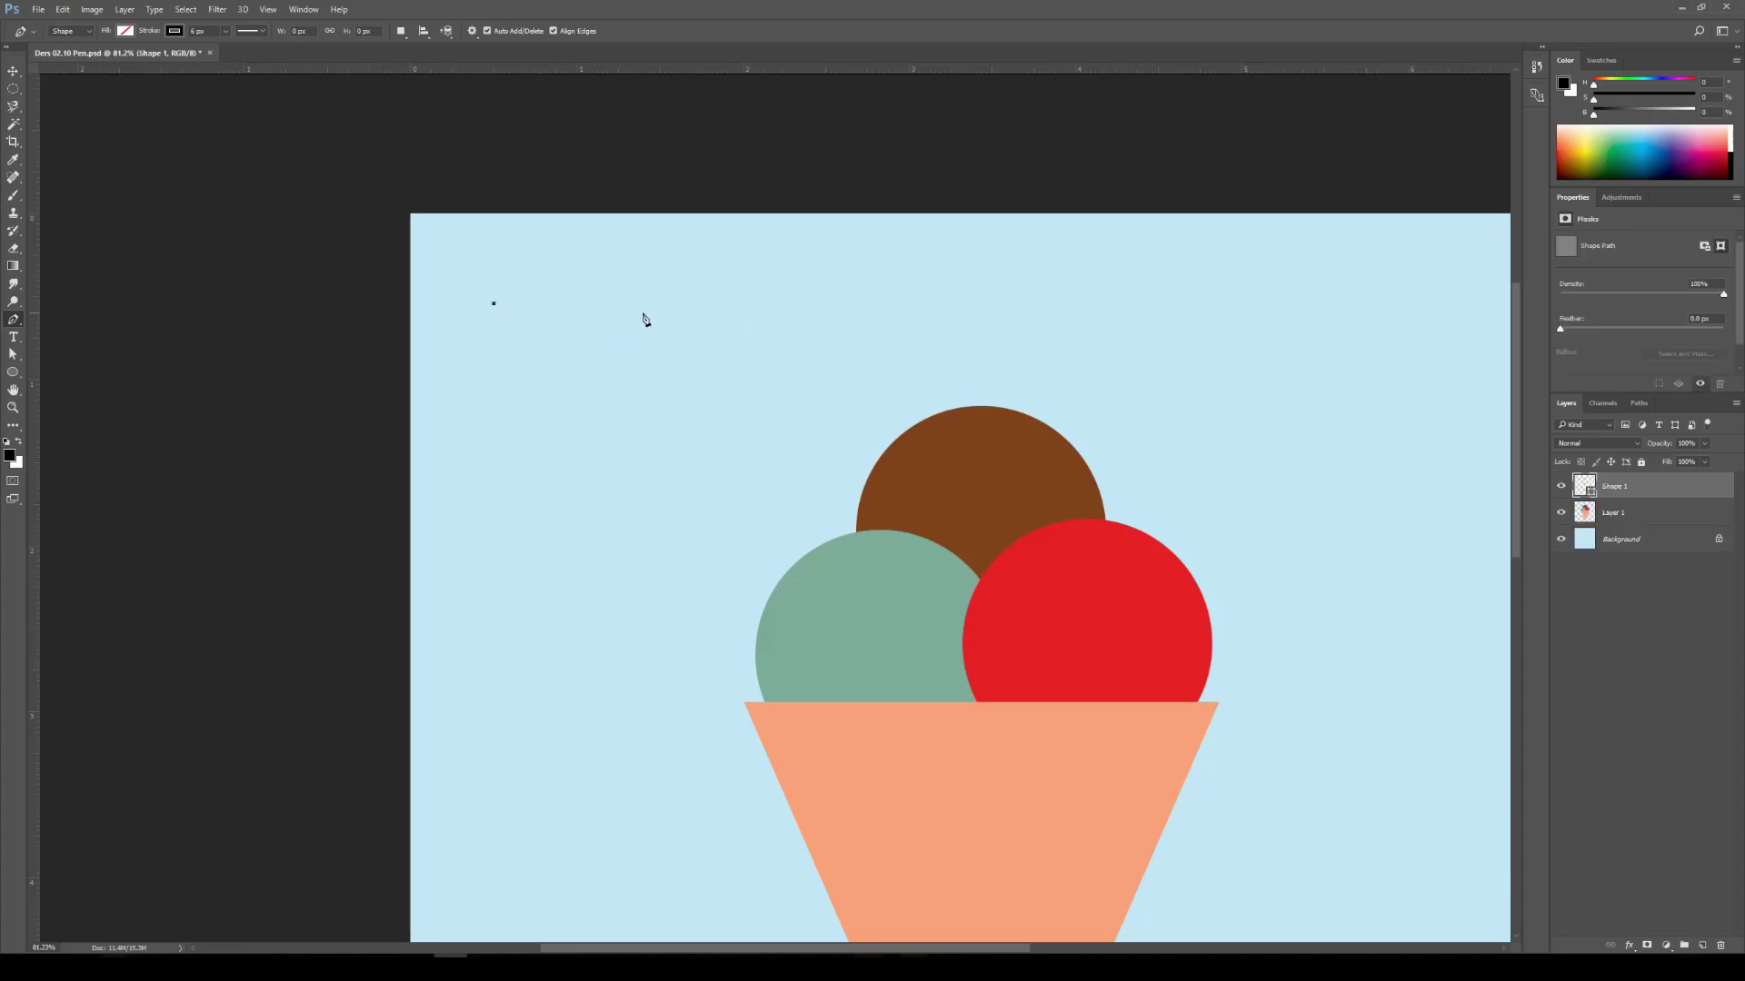
click(758, 308)
click(742, 464)
click(533, 452)
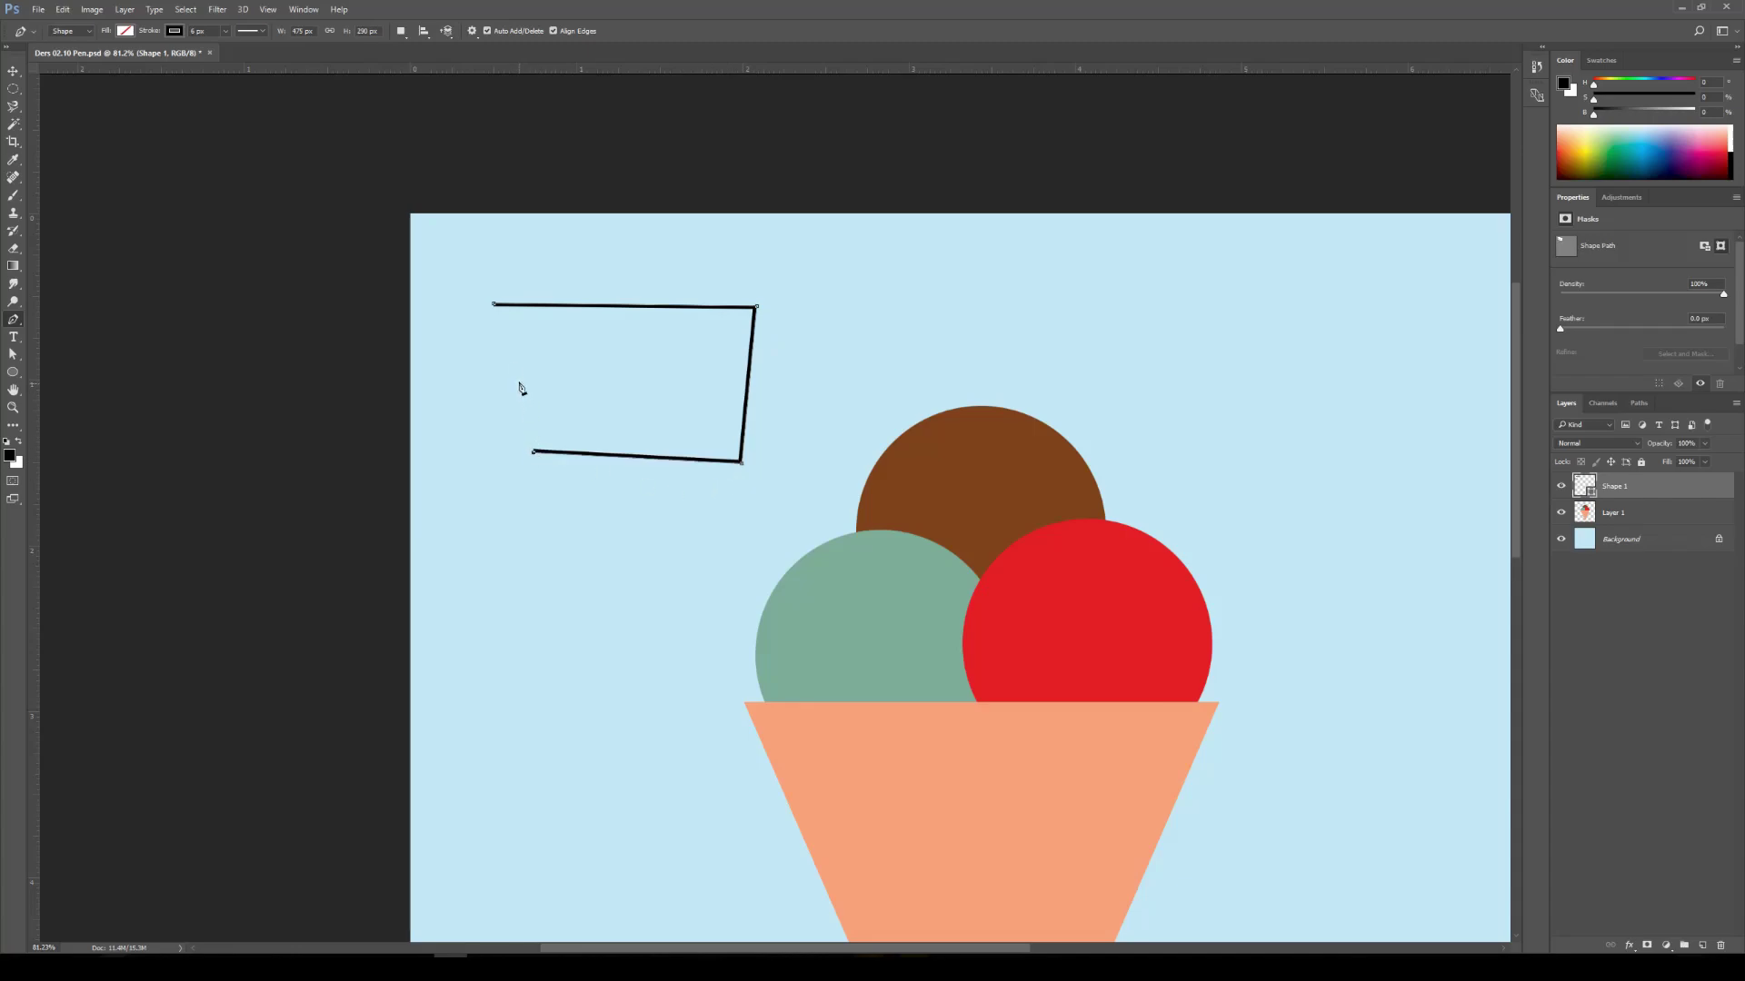
click(495, 307)
drag(673, 359, 728, 372)
mouse_move(912, 380)
mouse_down()
mouse_move(864, 385)
mouse_move(891, 390)
mouse_up()
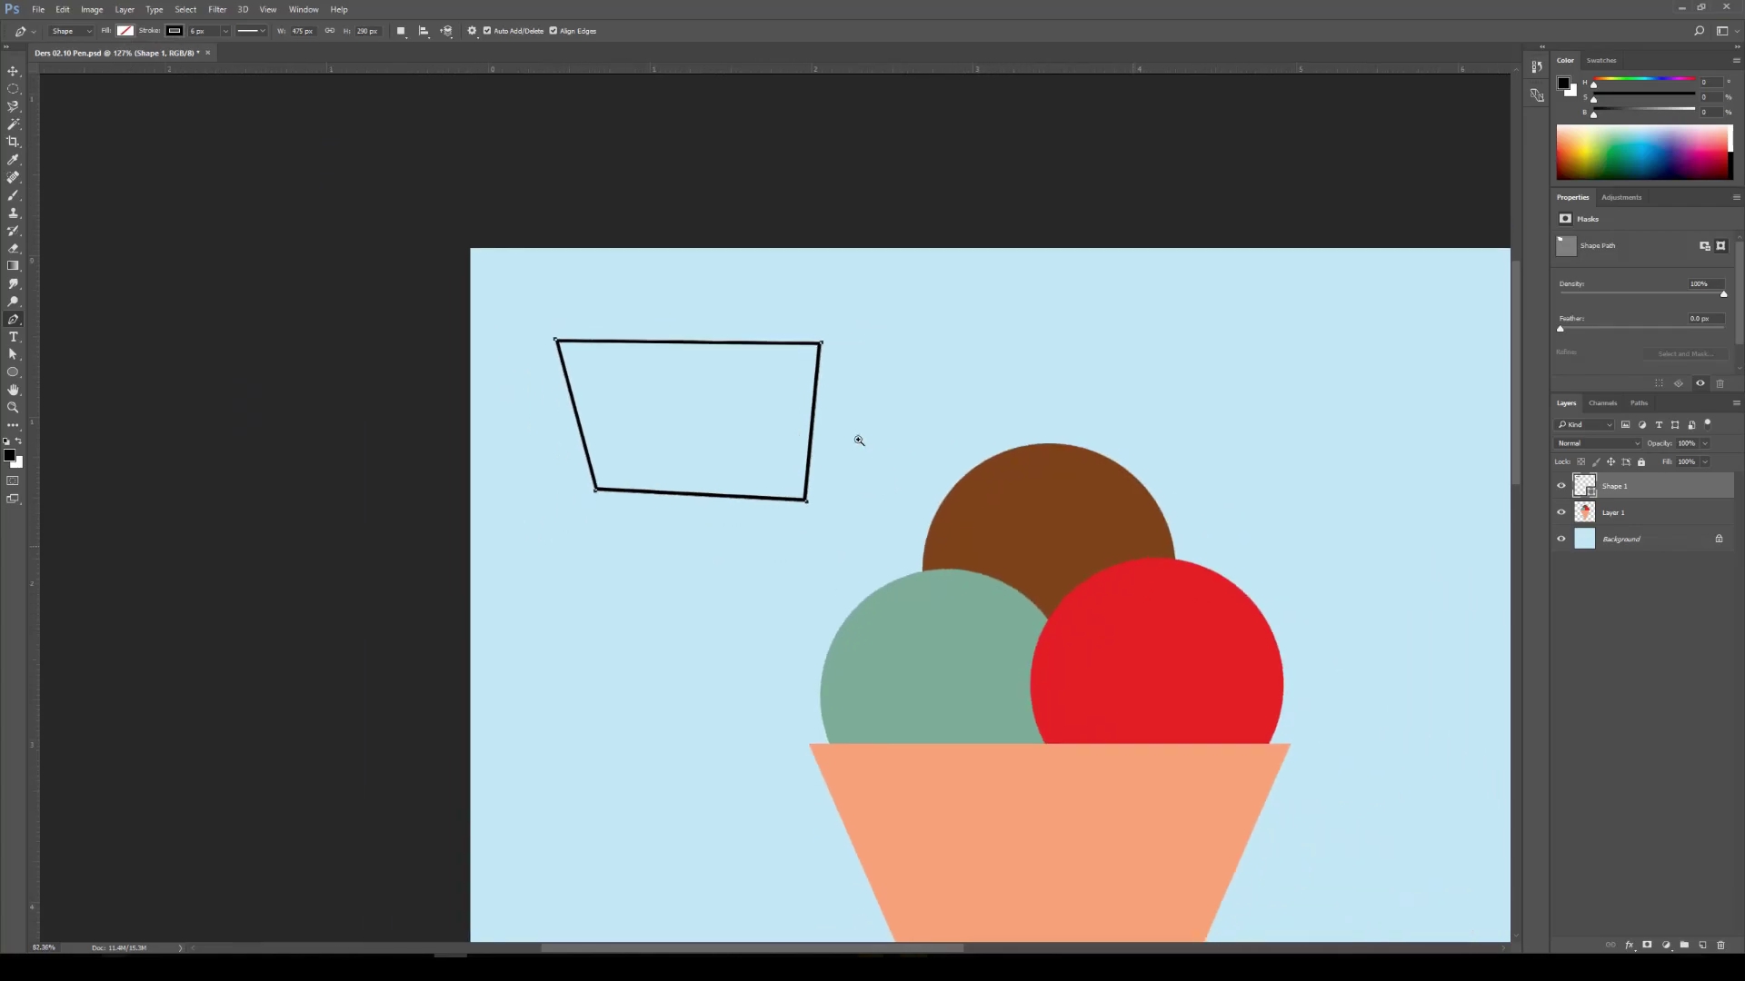
key(ctrl+0)
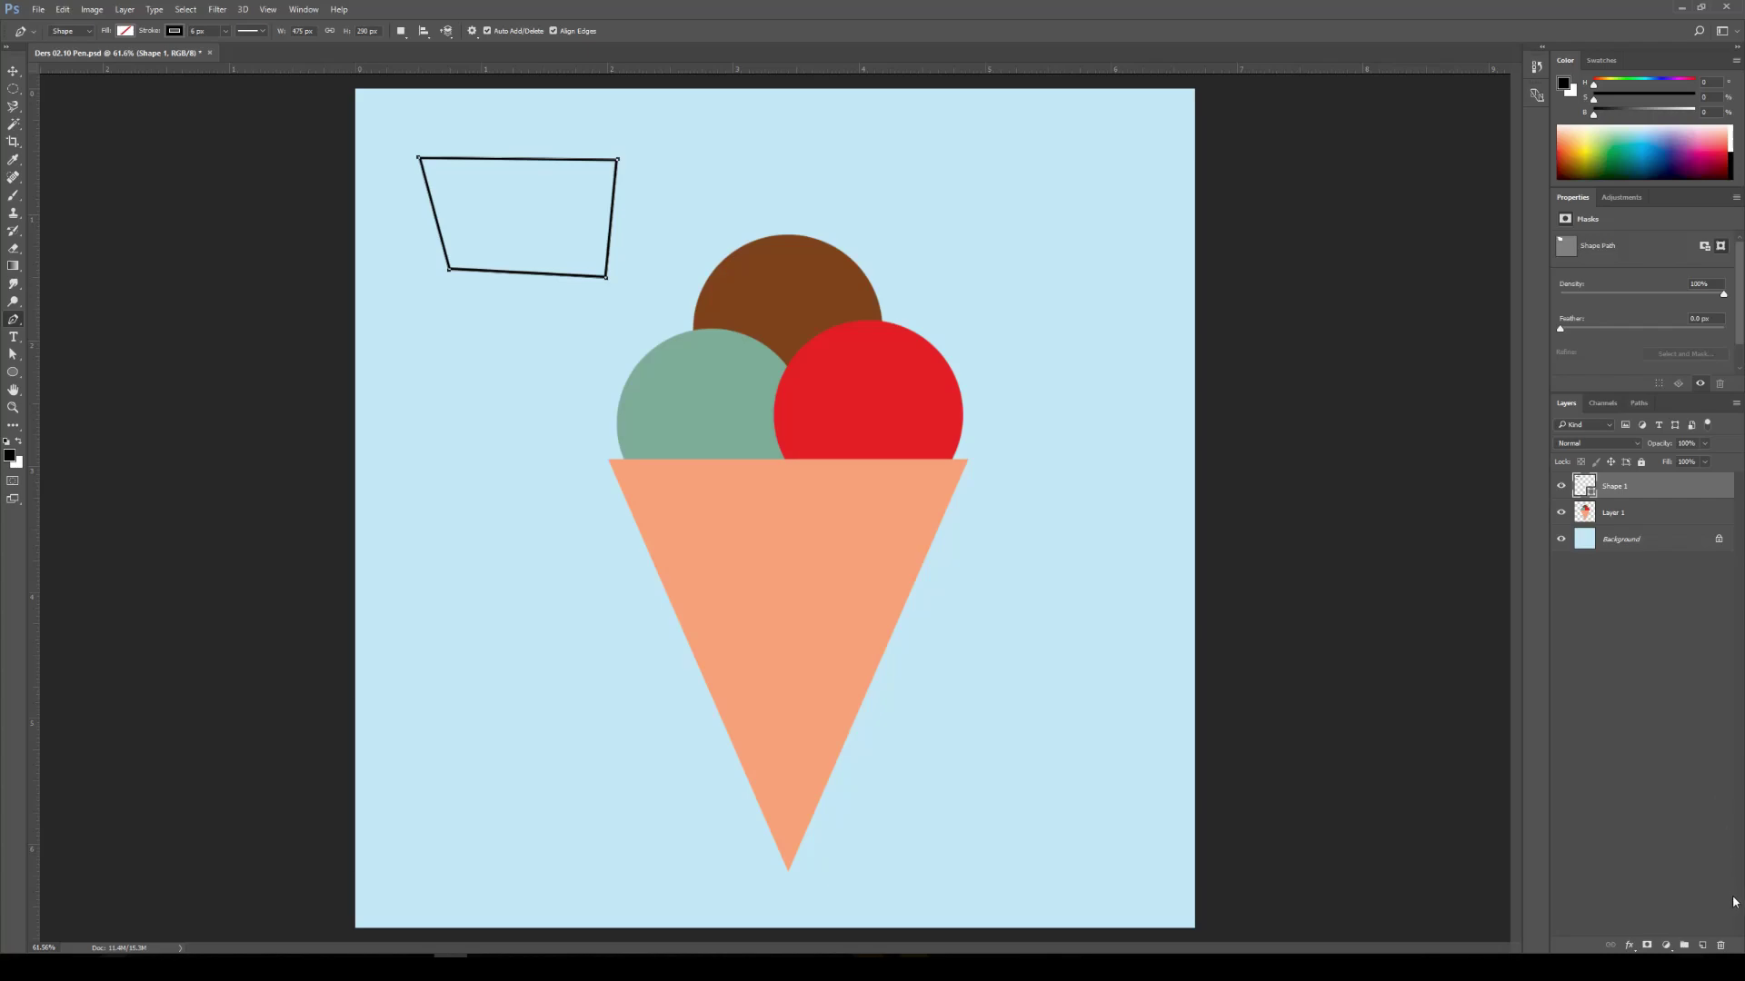
click(1720, 947)
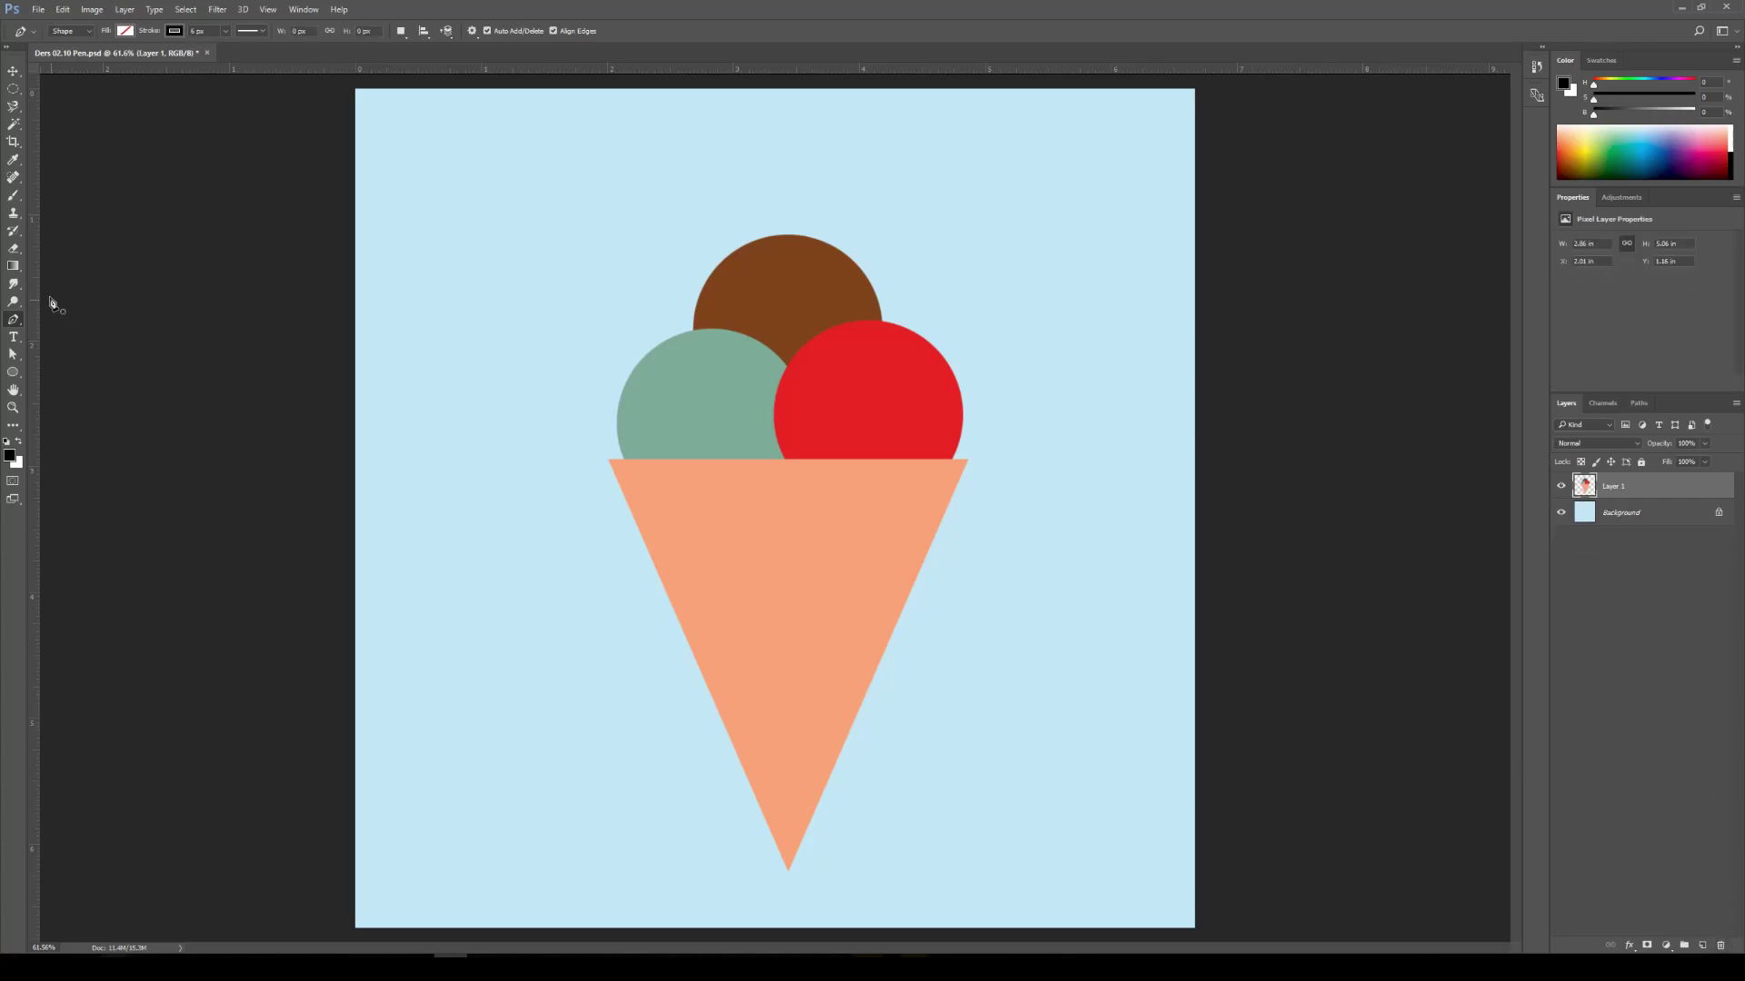
Return the Pen tool to Path mode, ready to trace the cone from its pointed tip
click(89, 33)
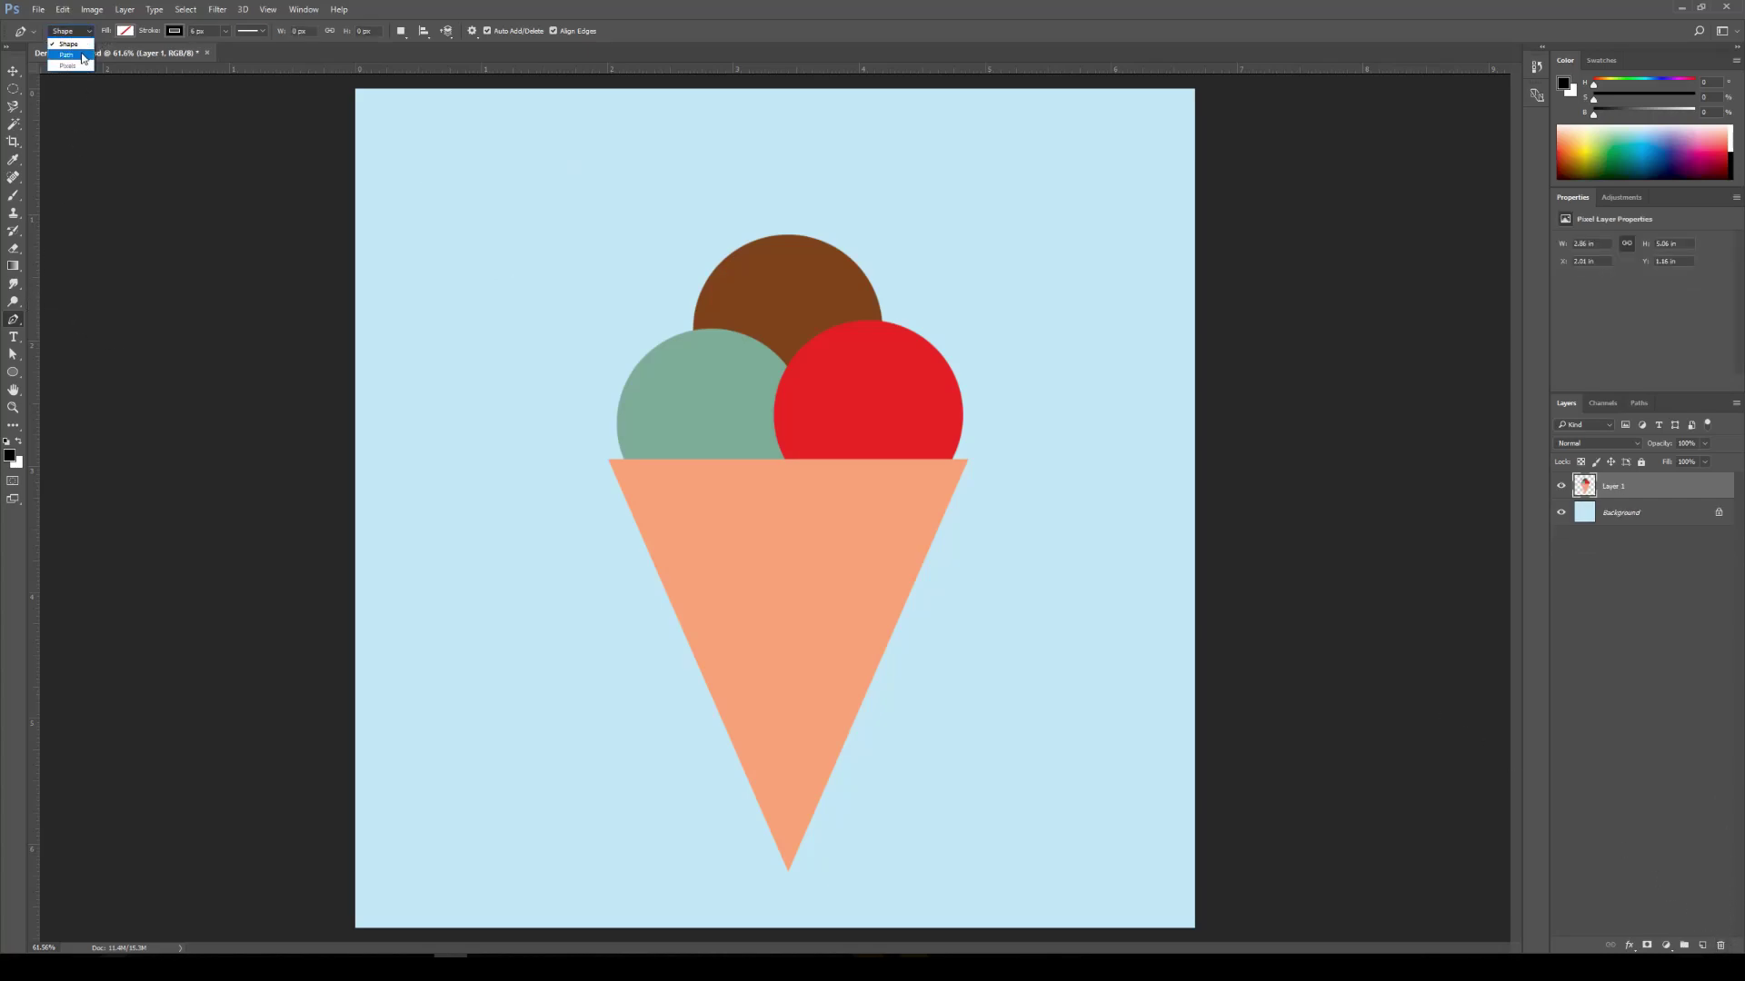
click(73, 54)
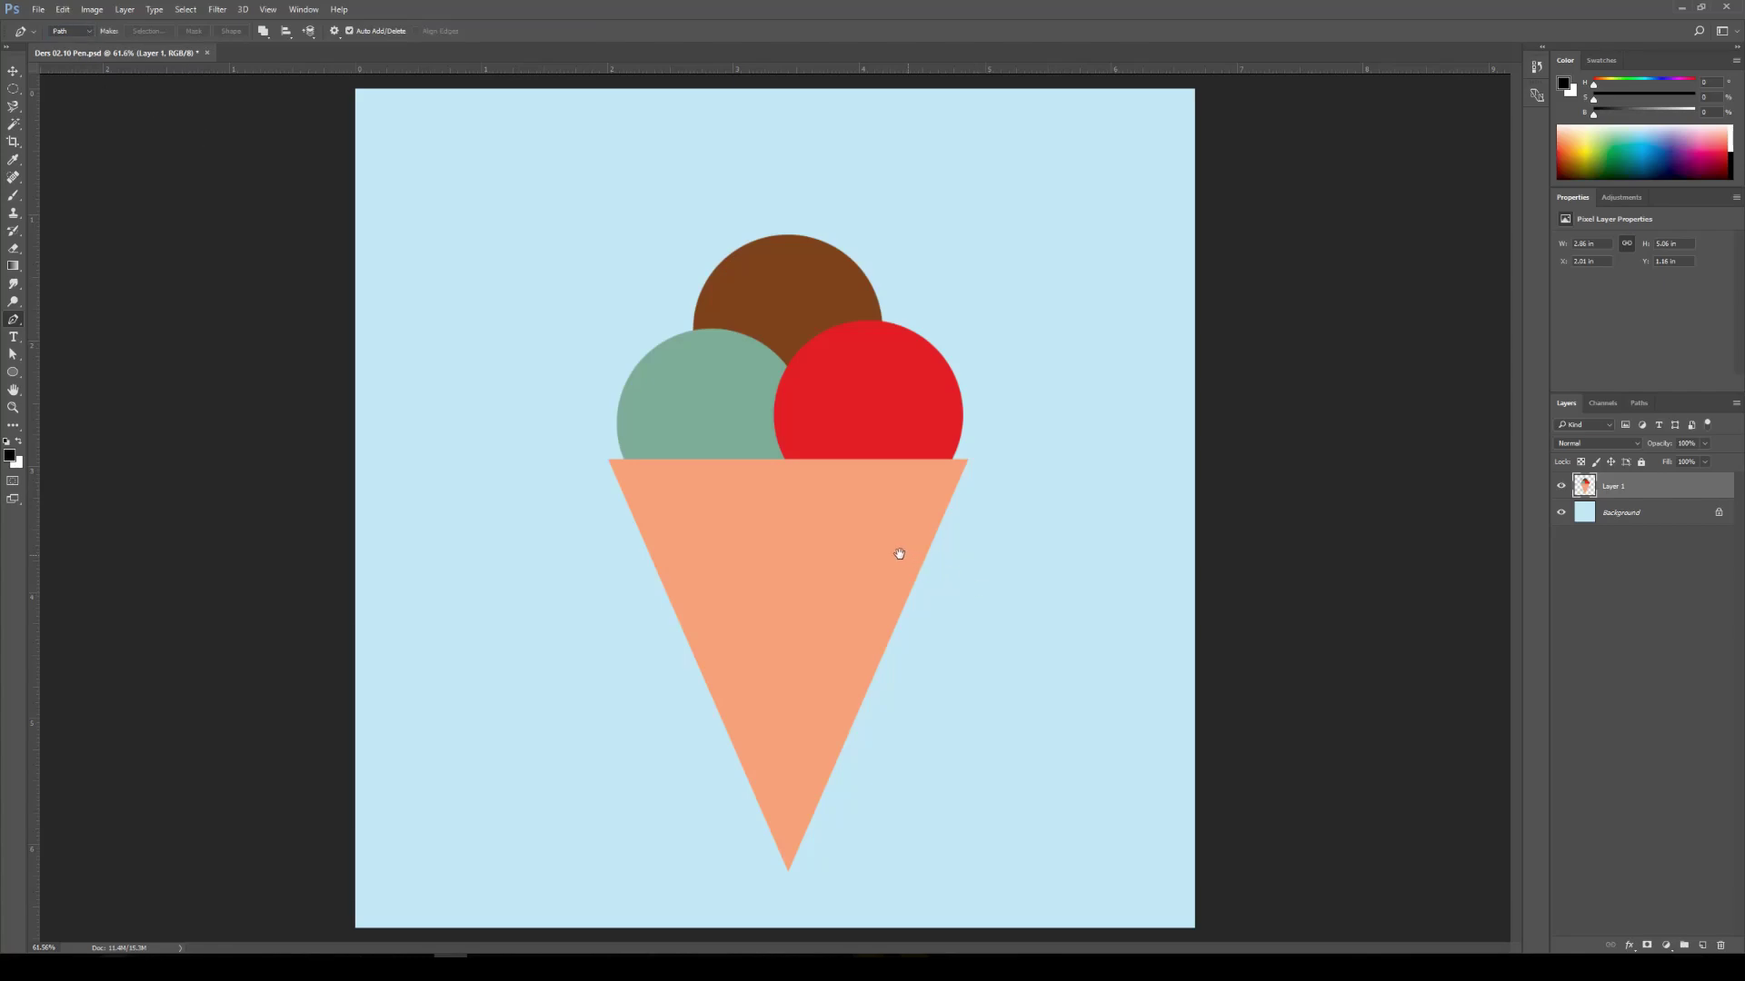
drag(992, 595, 1055, 389)
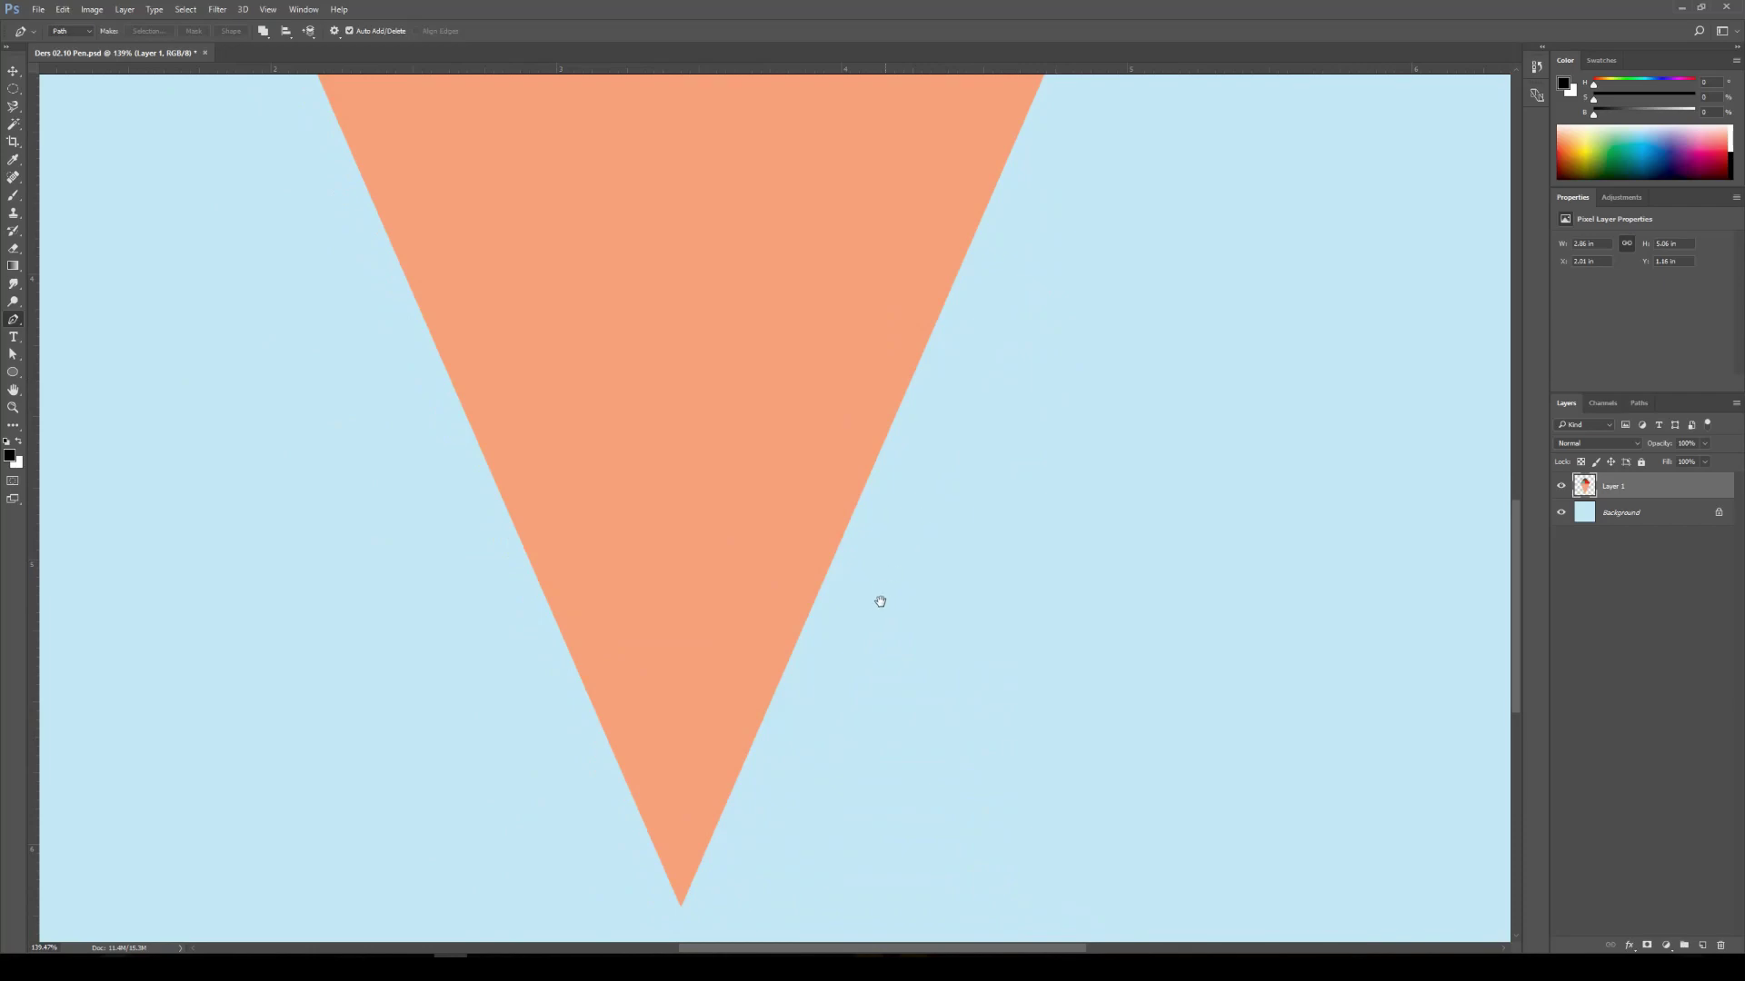
drag(884, 588, 887, 534)
drag(888, 636, 851, 636)
drag(1033, 507, 932, 575)
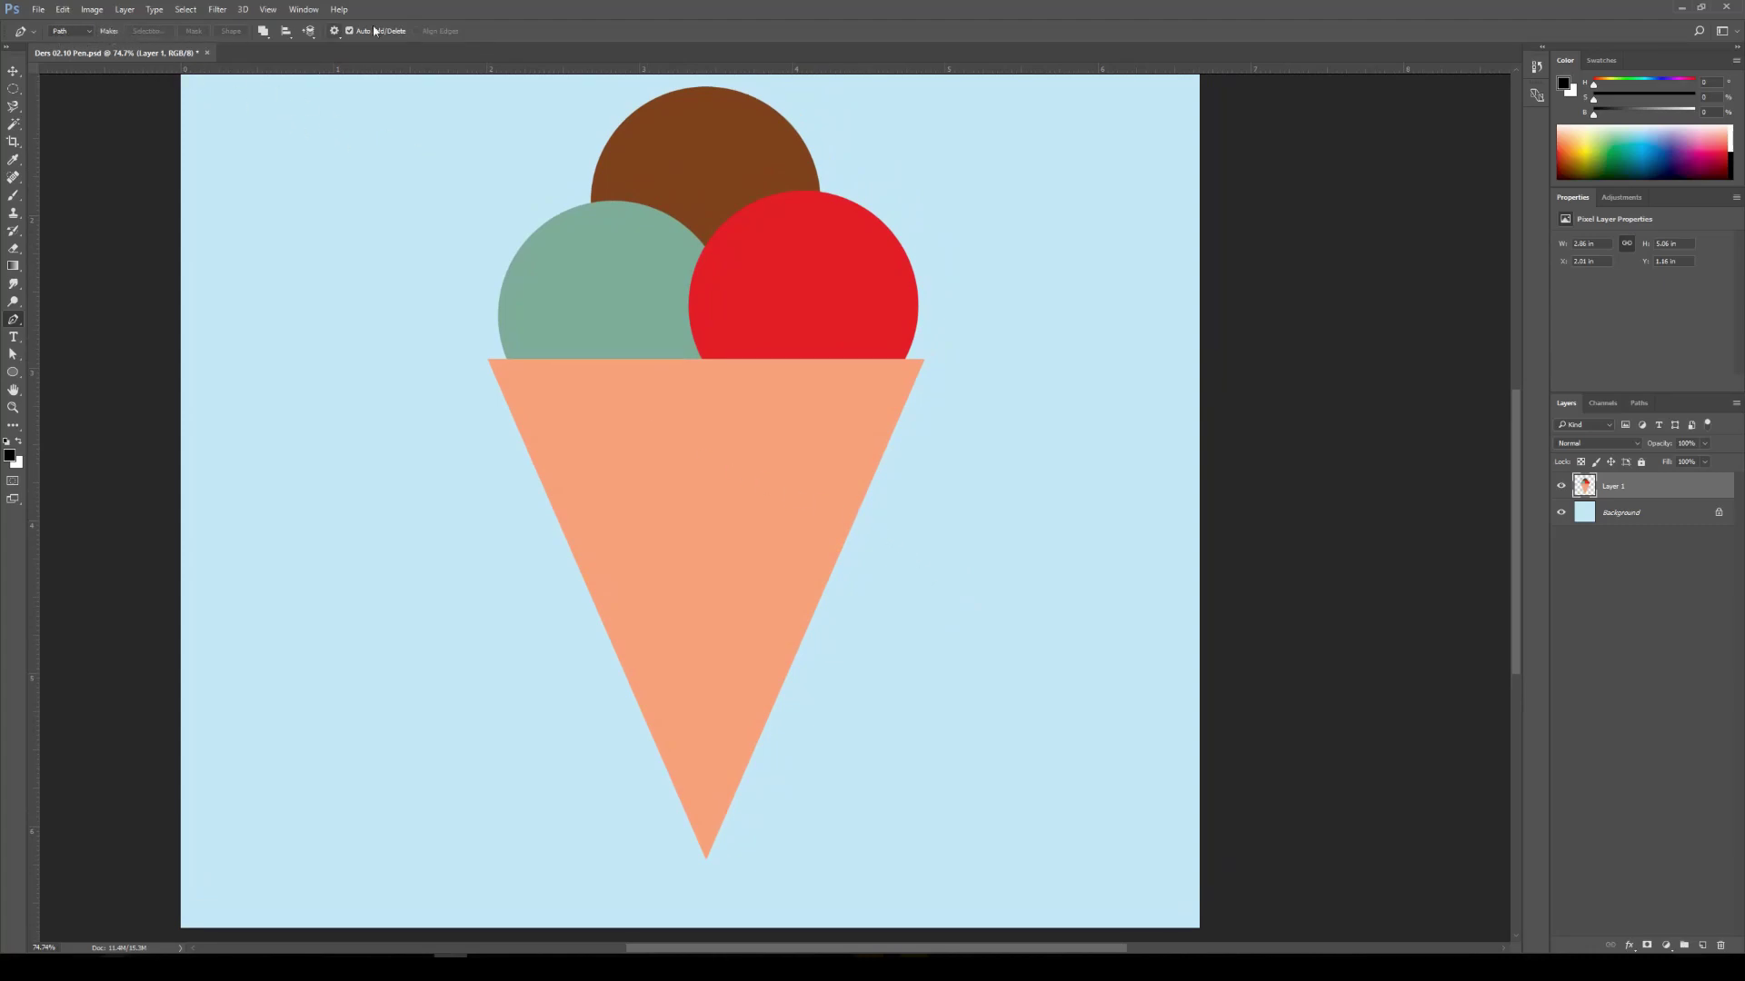
drag(973, 406, 886, 473)
drag(848, 567, 831, 574)
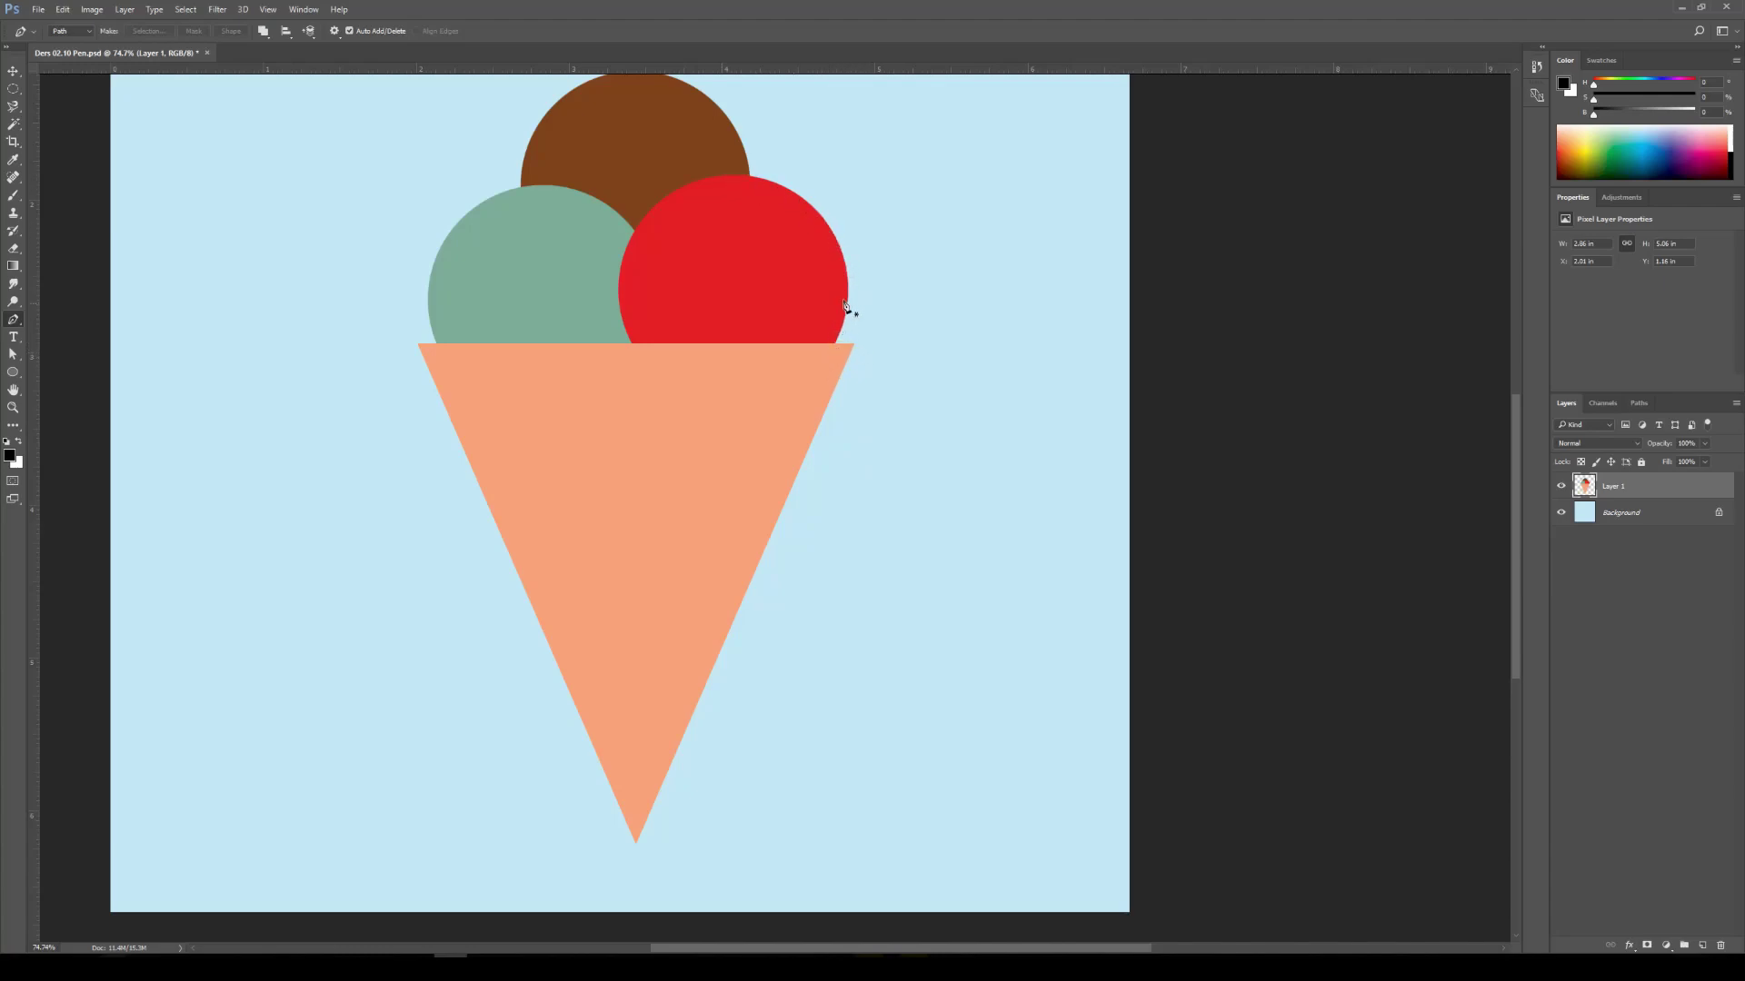
drag(886, 538, 887, 478)
drag(833, 611, 860, 603)
drag(778, 672, 811, 651)
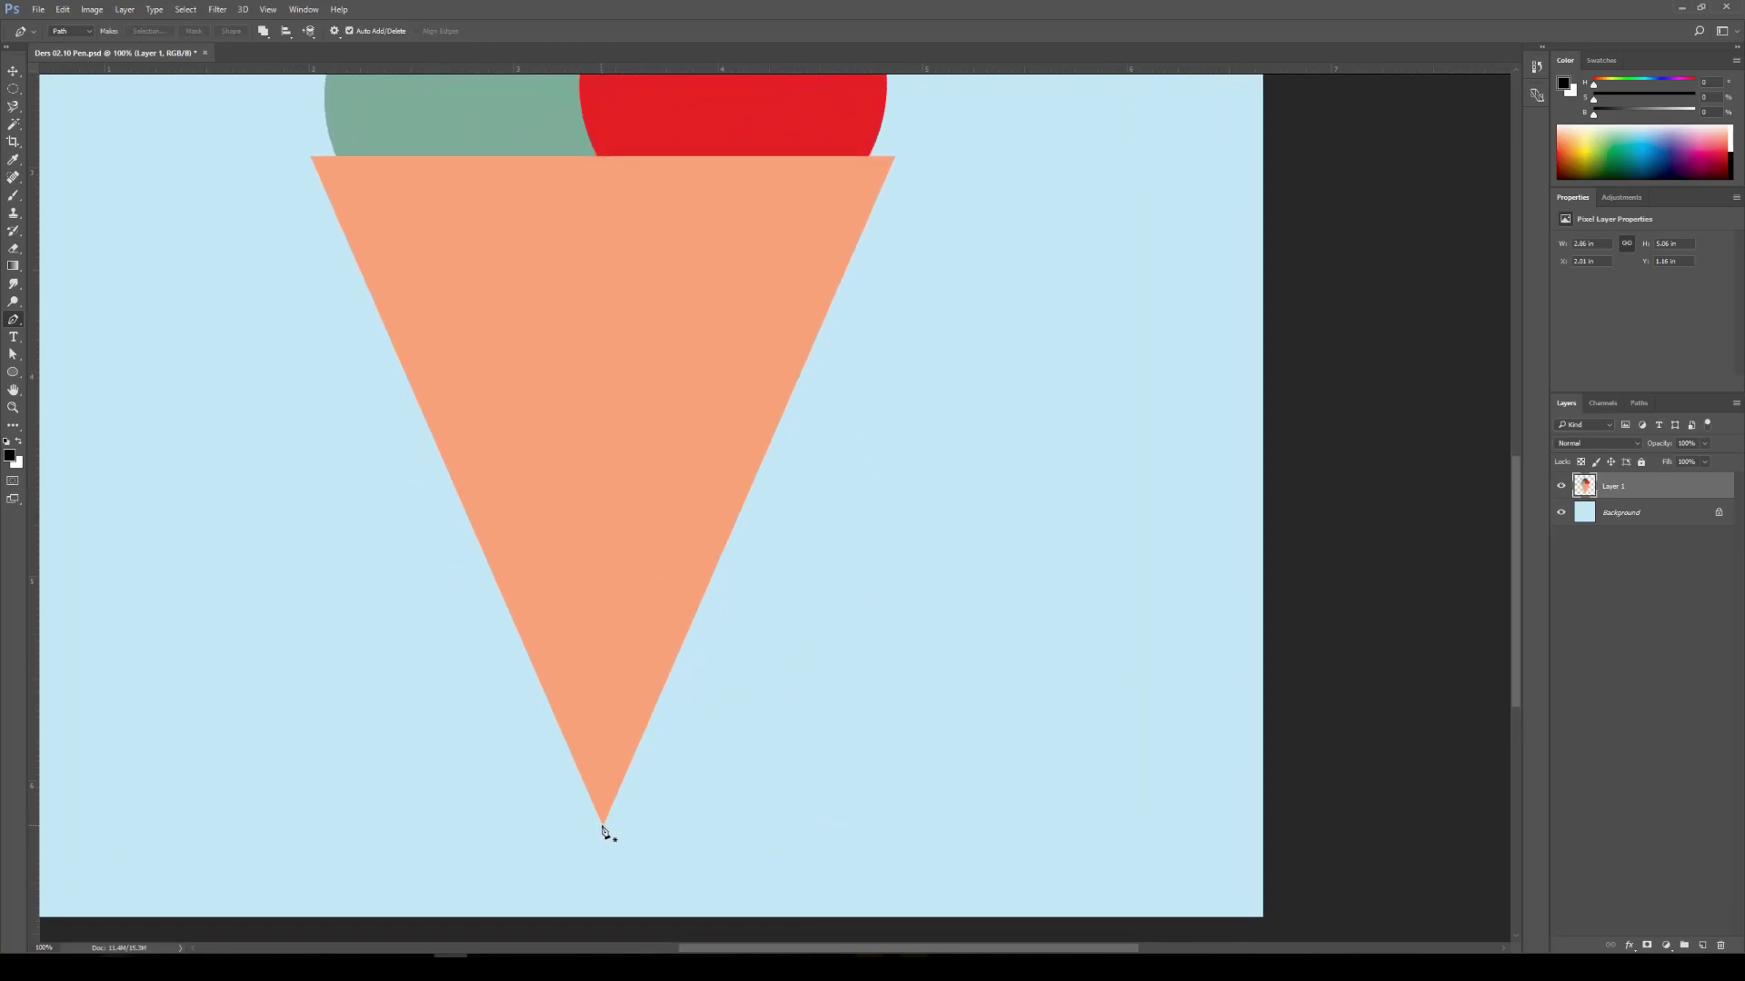
Trace the cone's right edge from the tip to the rim corner, and add a curved anchor where the red scoop meets the rim
scroll(670, 807, up, 2)
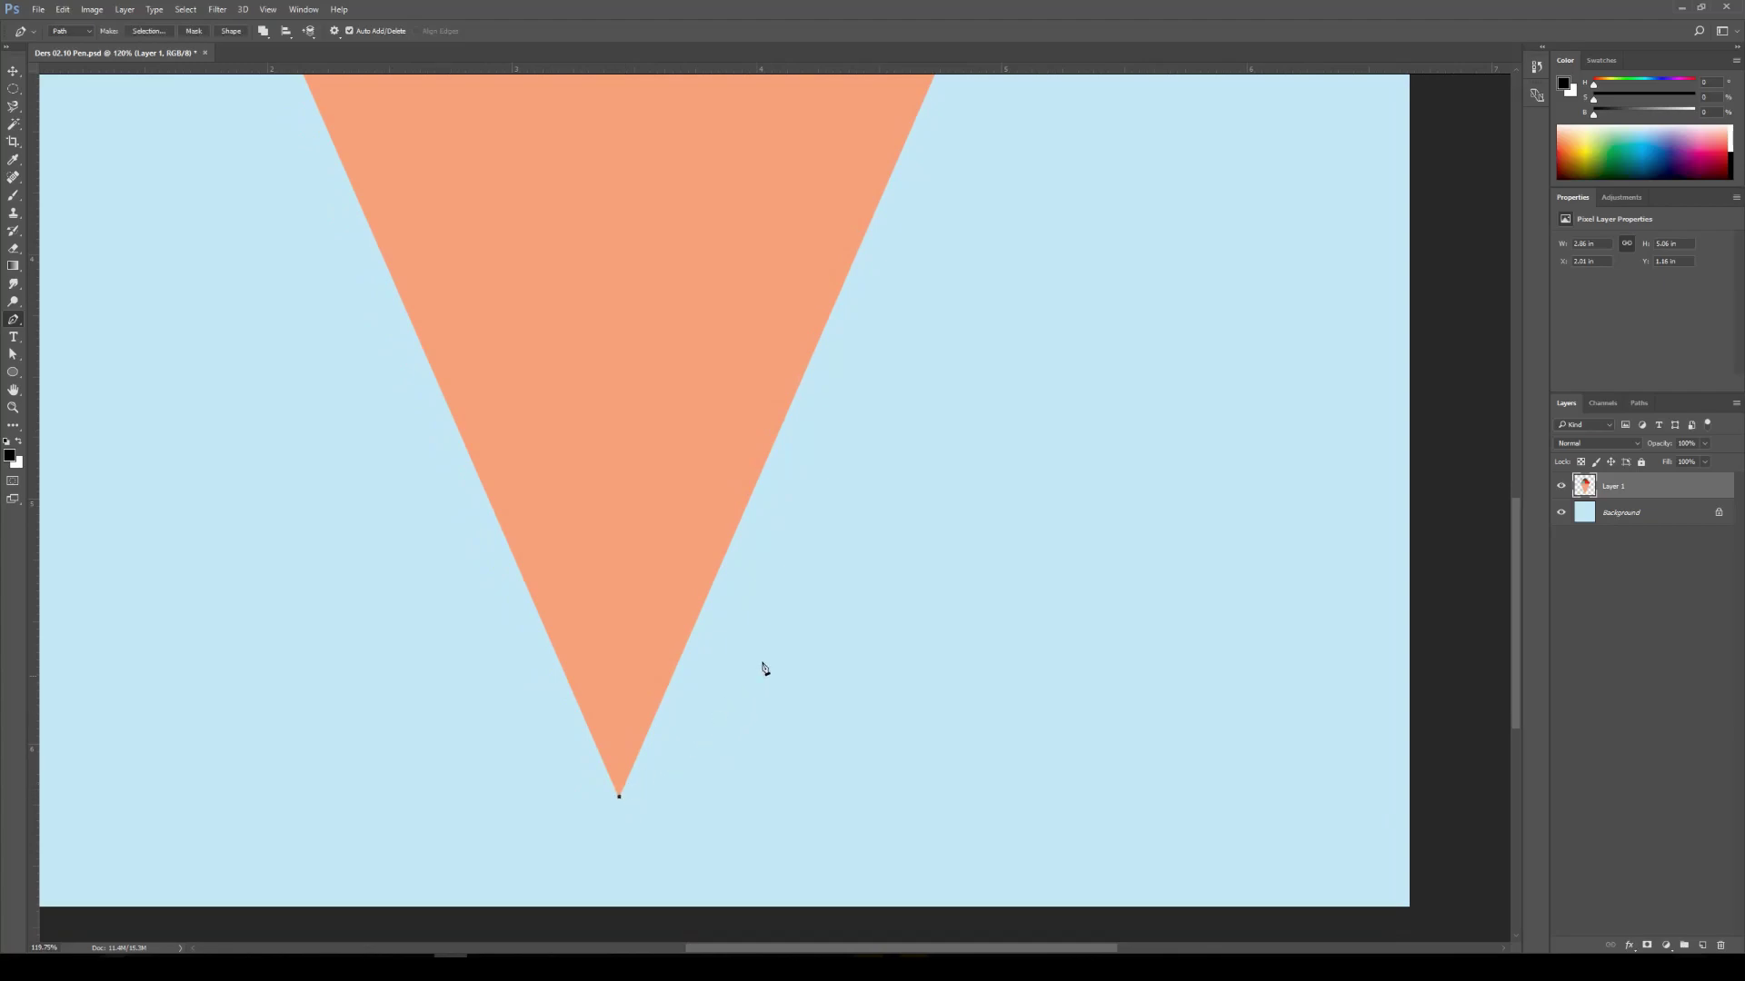
drag(966, 379, 797, 729)
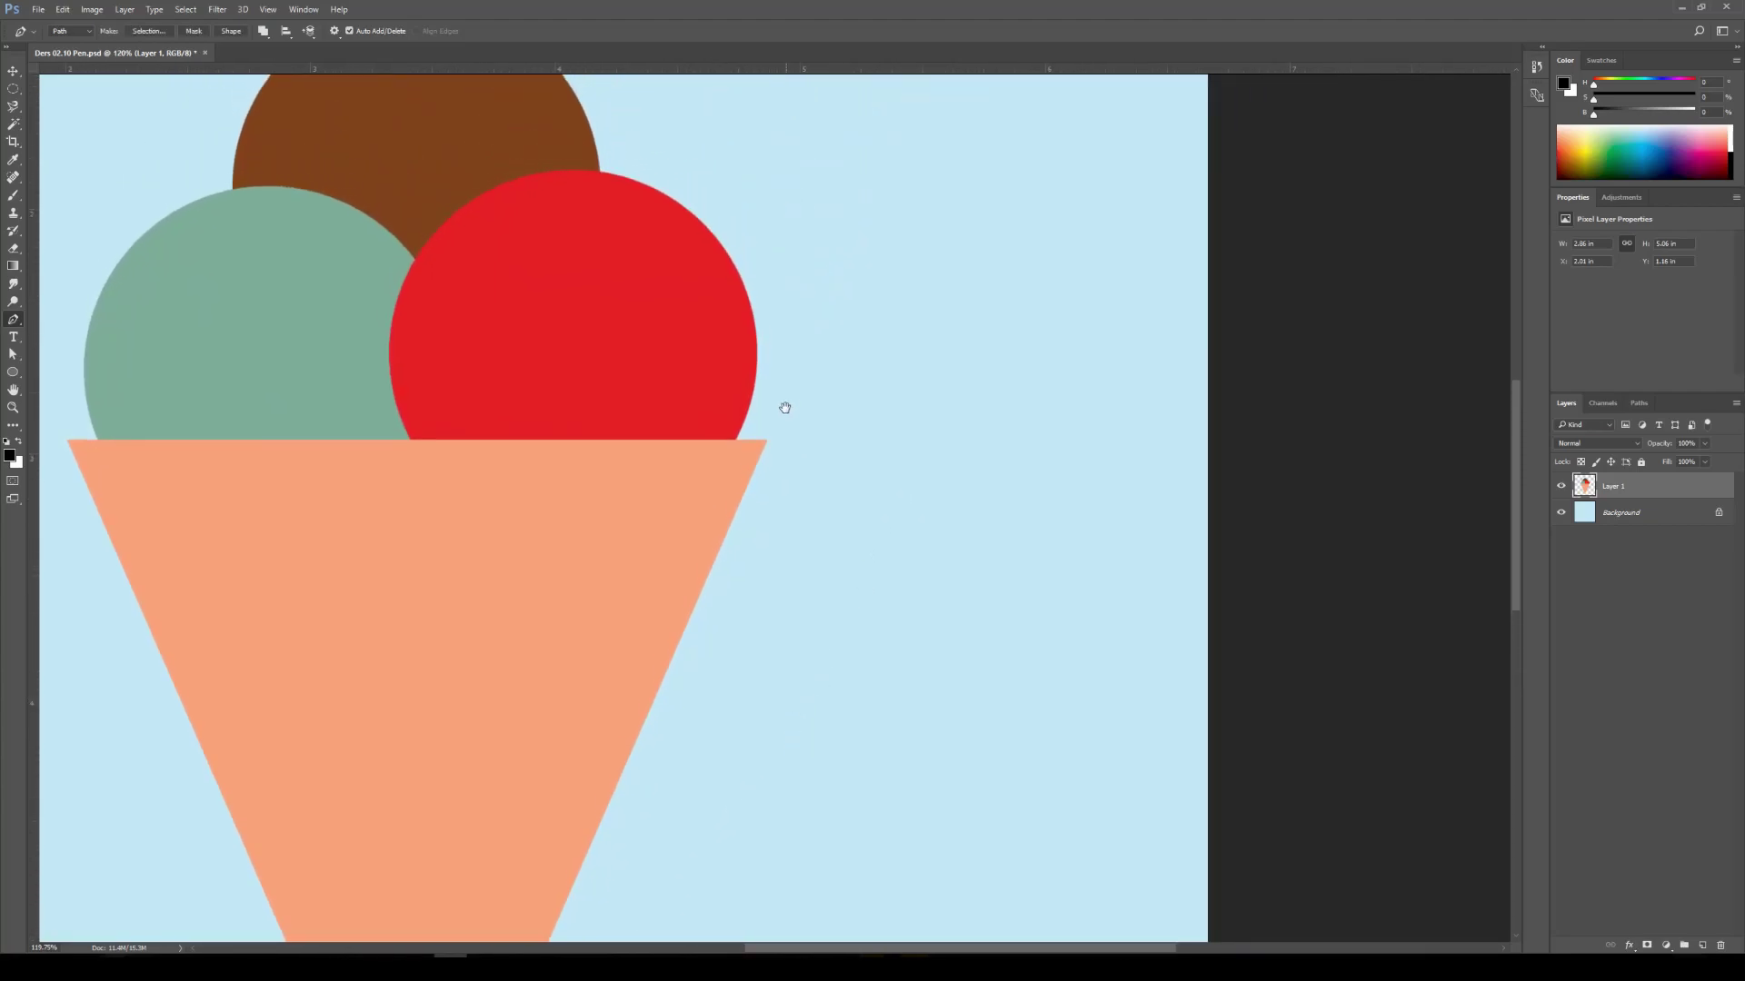
scroll(776, 445, up, 2)
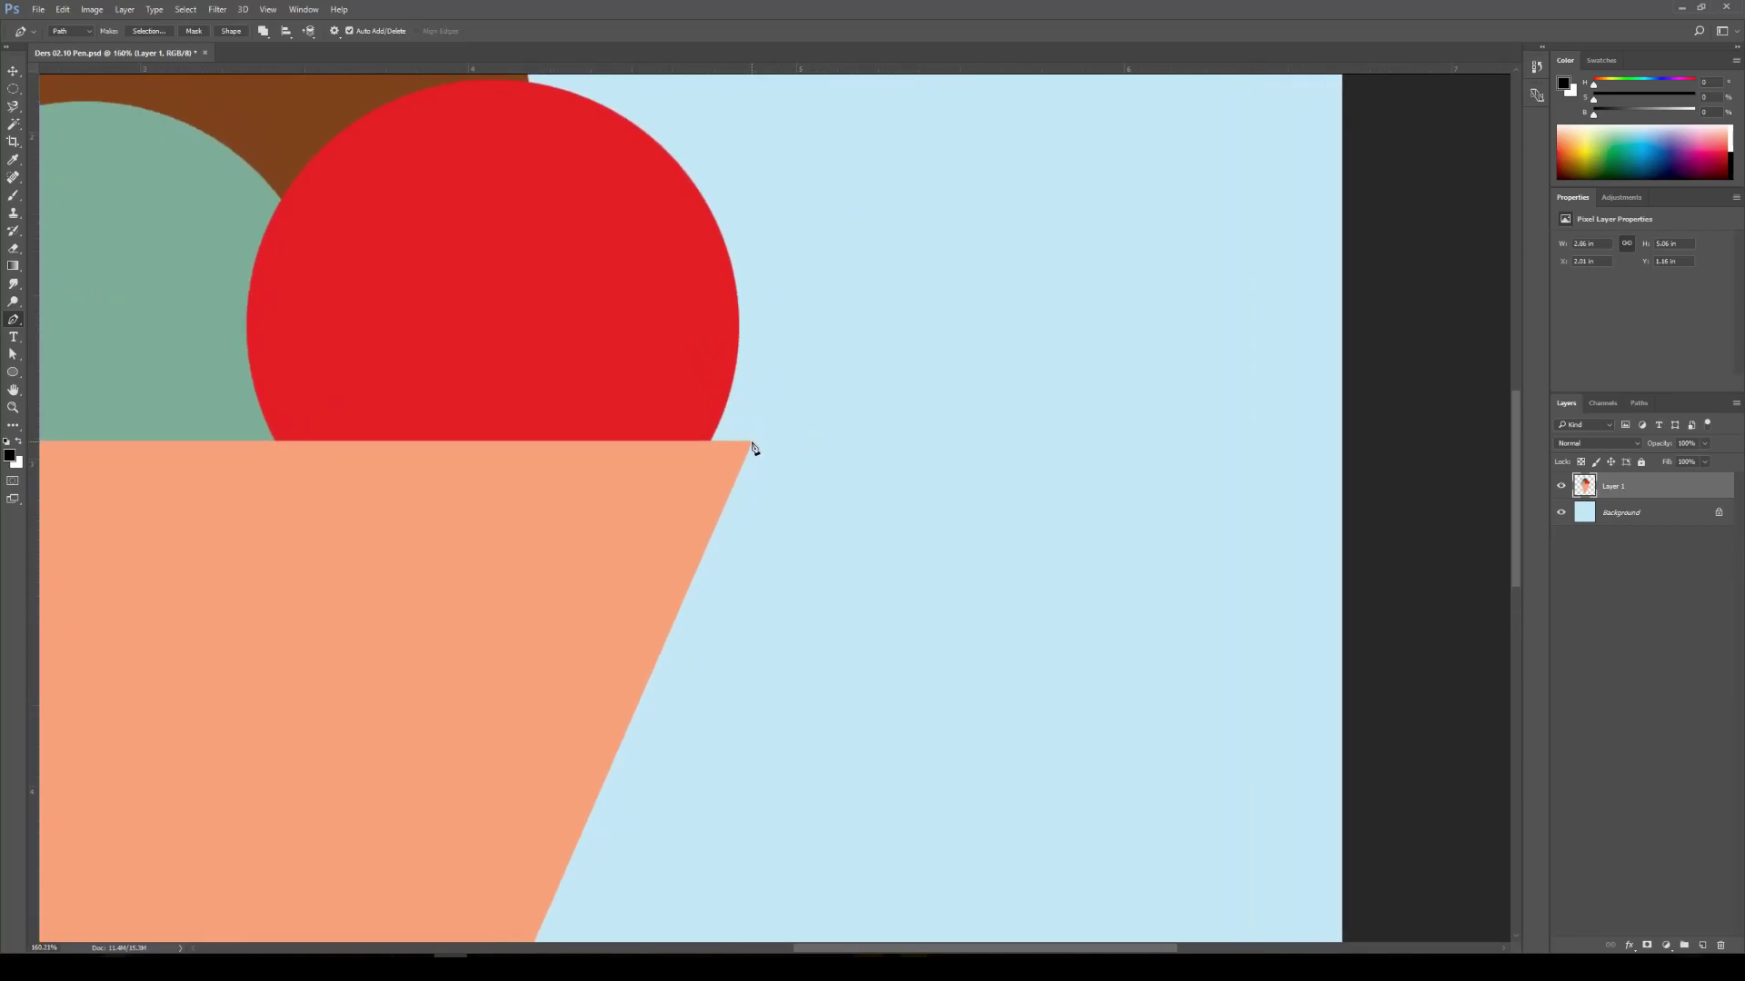
drag(795, 444, 850, 502)
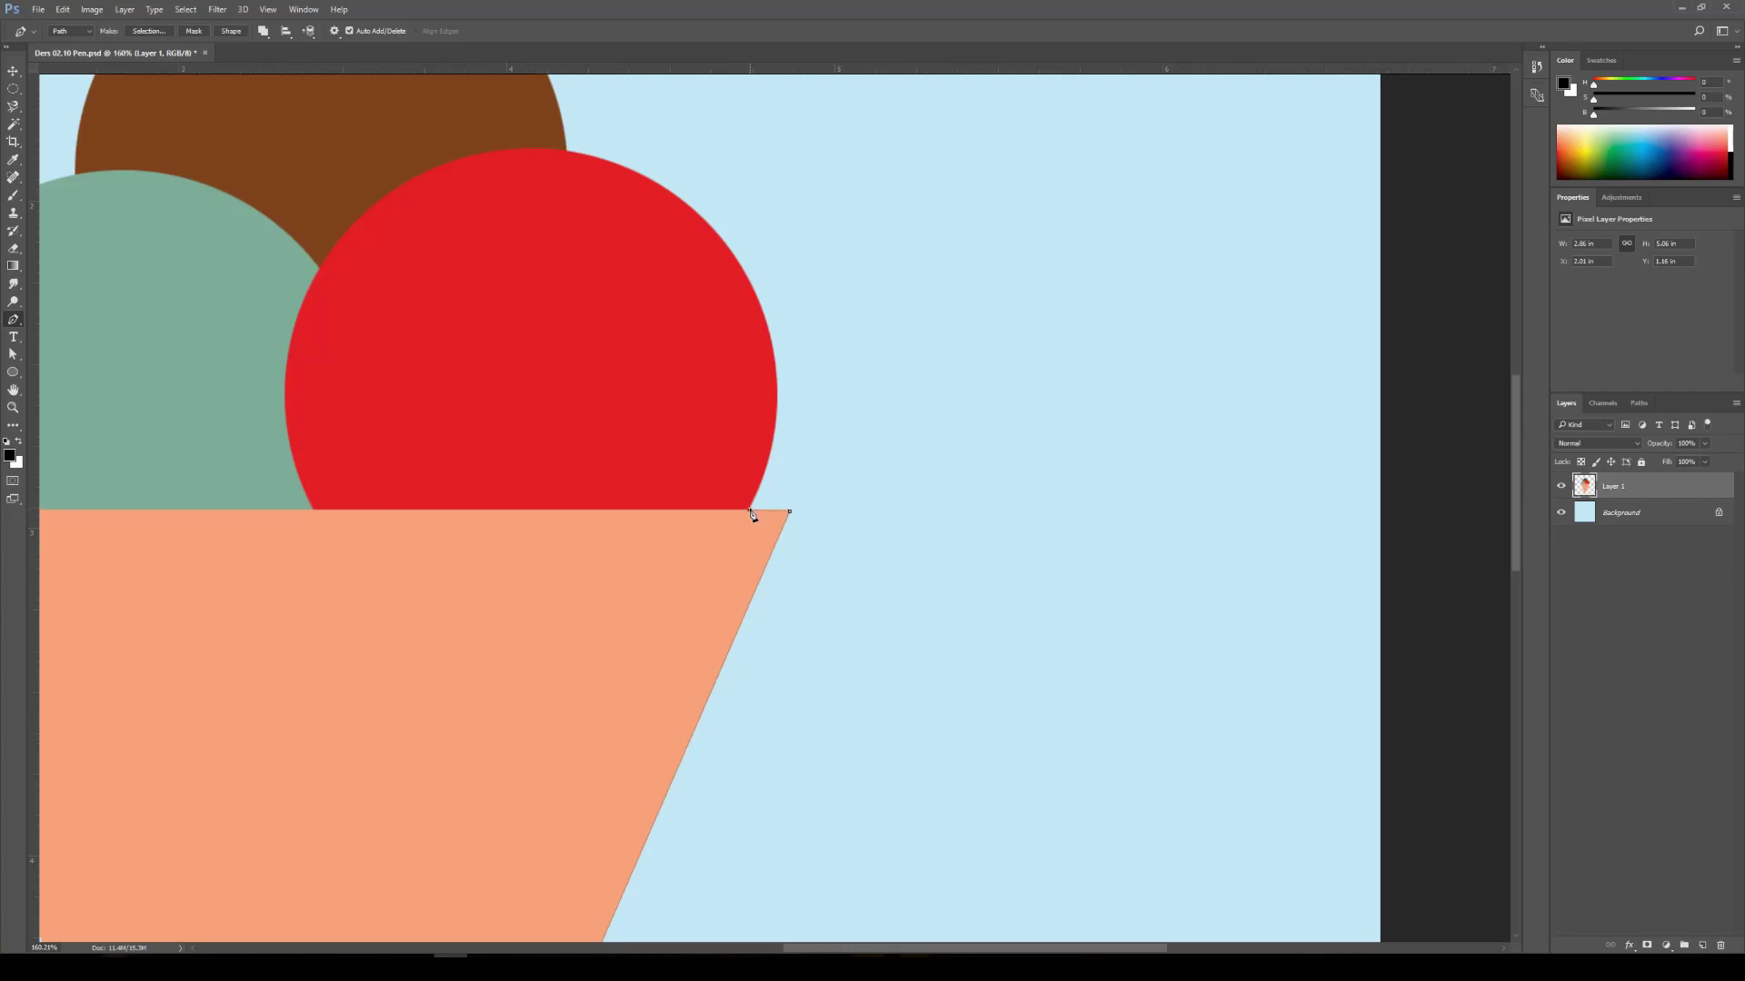
drag(755, 504, 758, 499)
mouse_move(870, 473)
mouse_down()
mouse_move(896, 482)
mouse_move(843, 463)
mouse_up()
Examine the open path from the cone's tip to the rim and the curved anchor at the red scoop's base
scroll(842, 464, down, 4)
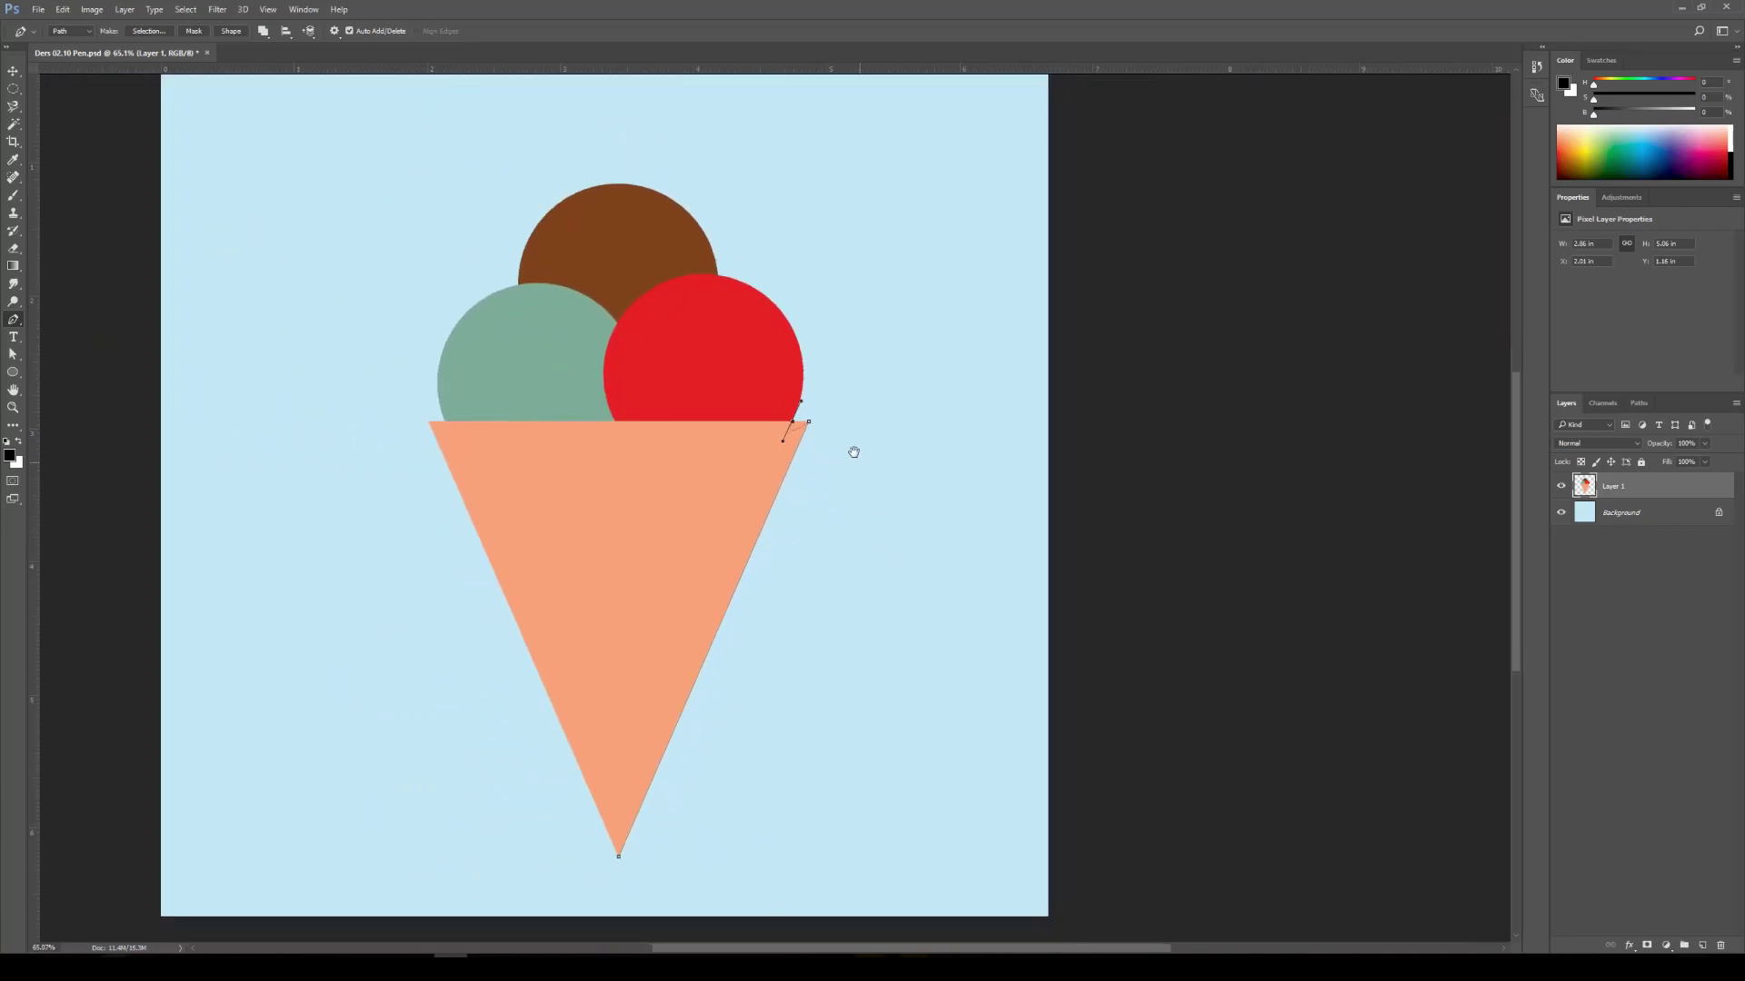
scroll(837, 469, up, 2)
drag(806, 494, 818, 419)
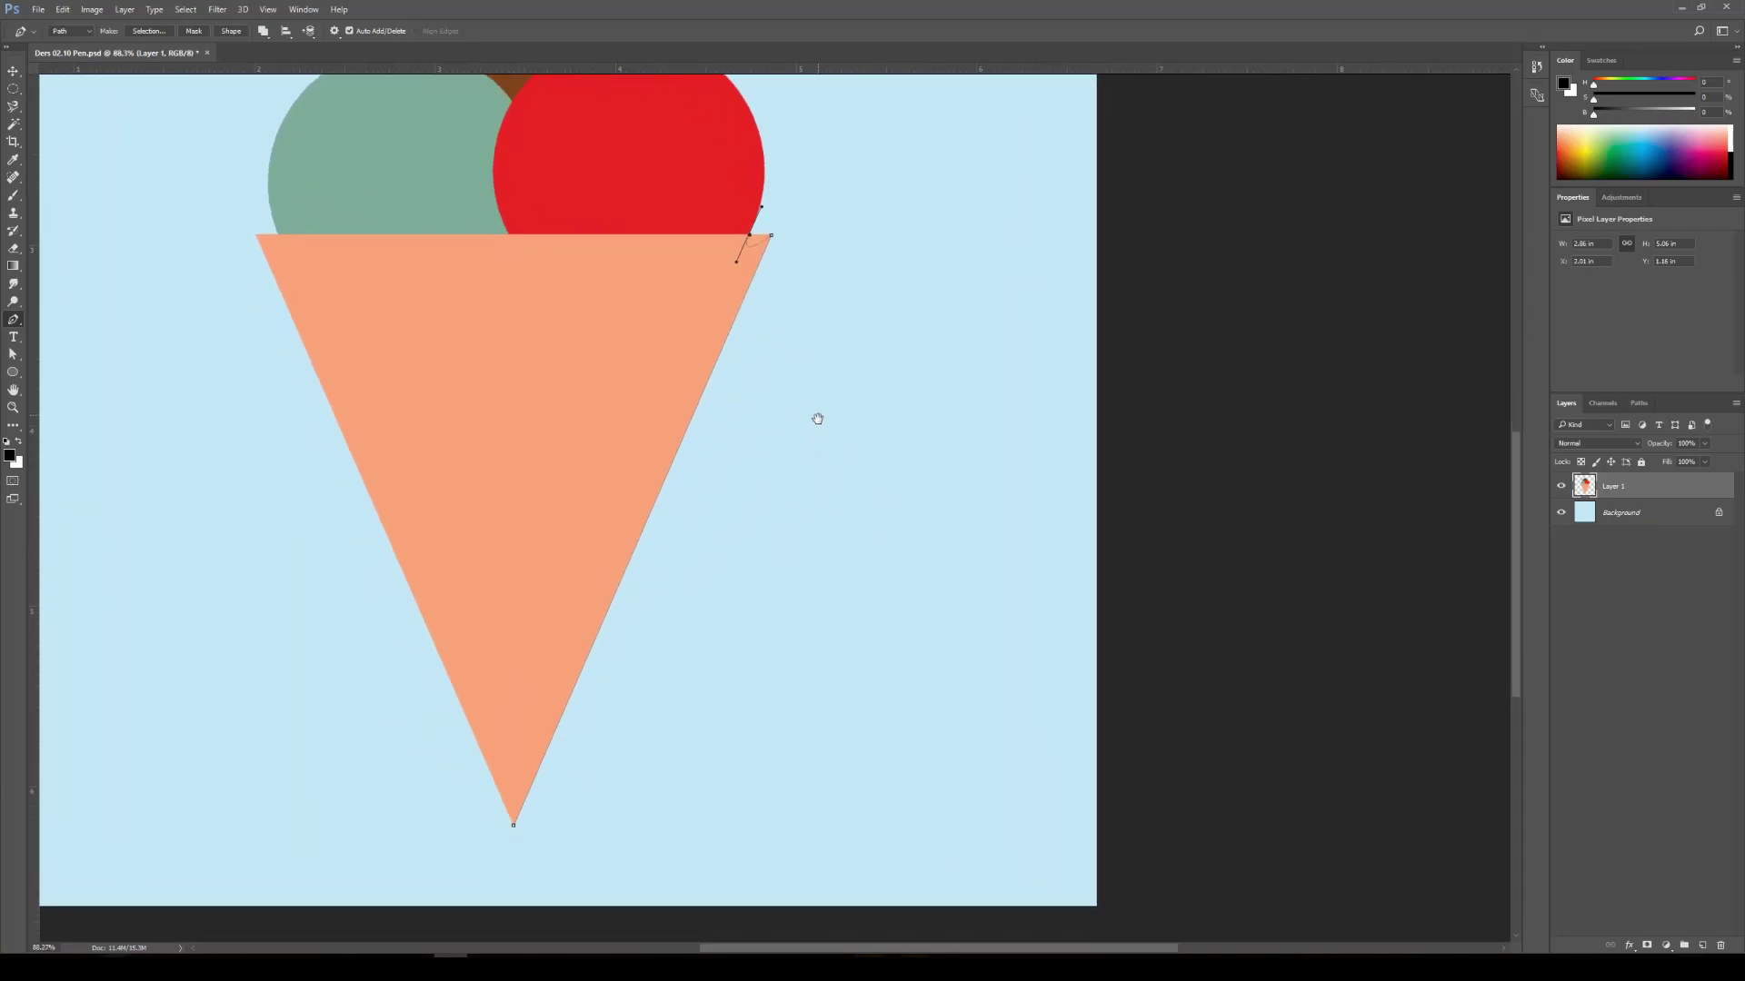
scroll(813, 459, up, 2)
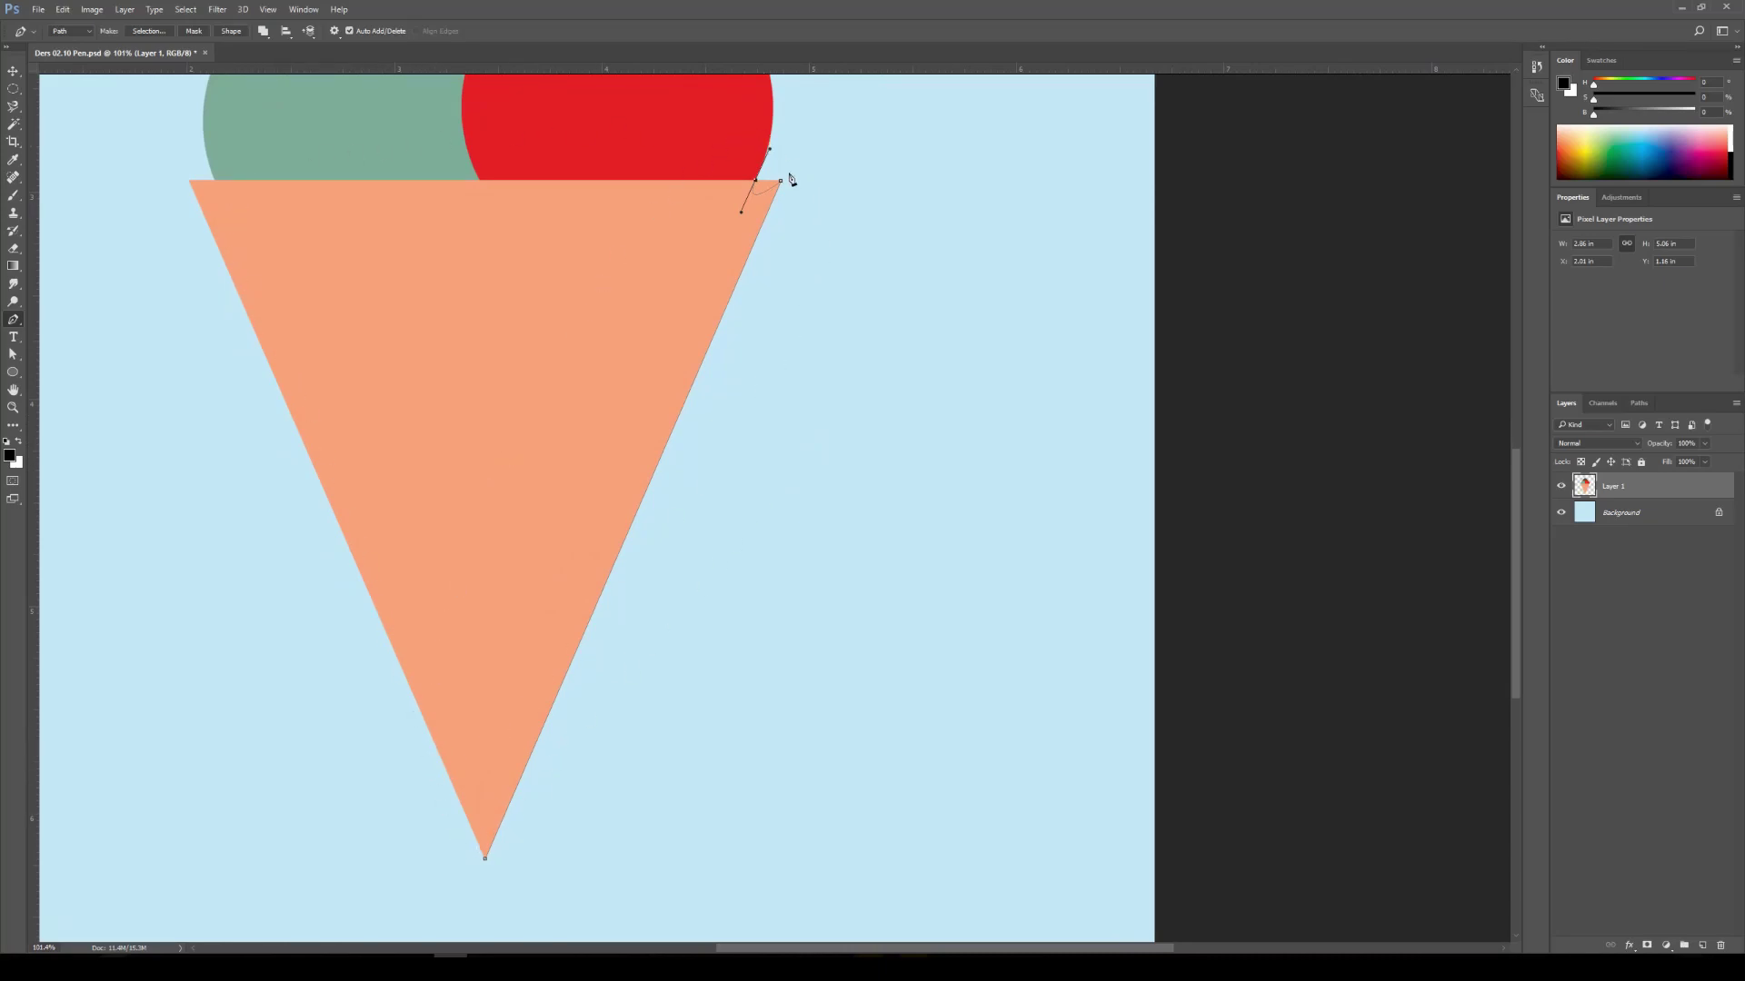
drag(848, 452, 862, 442)
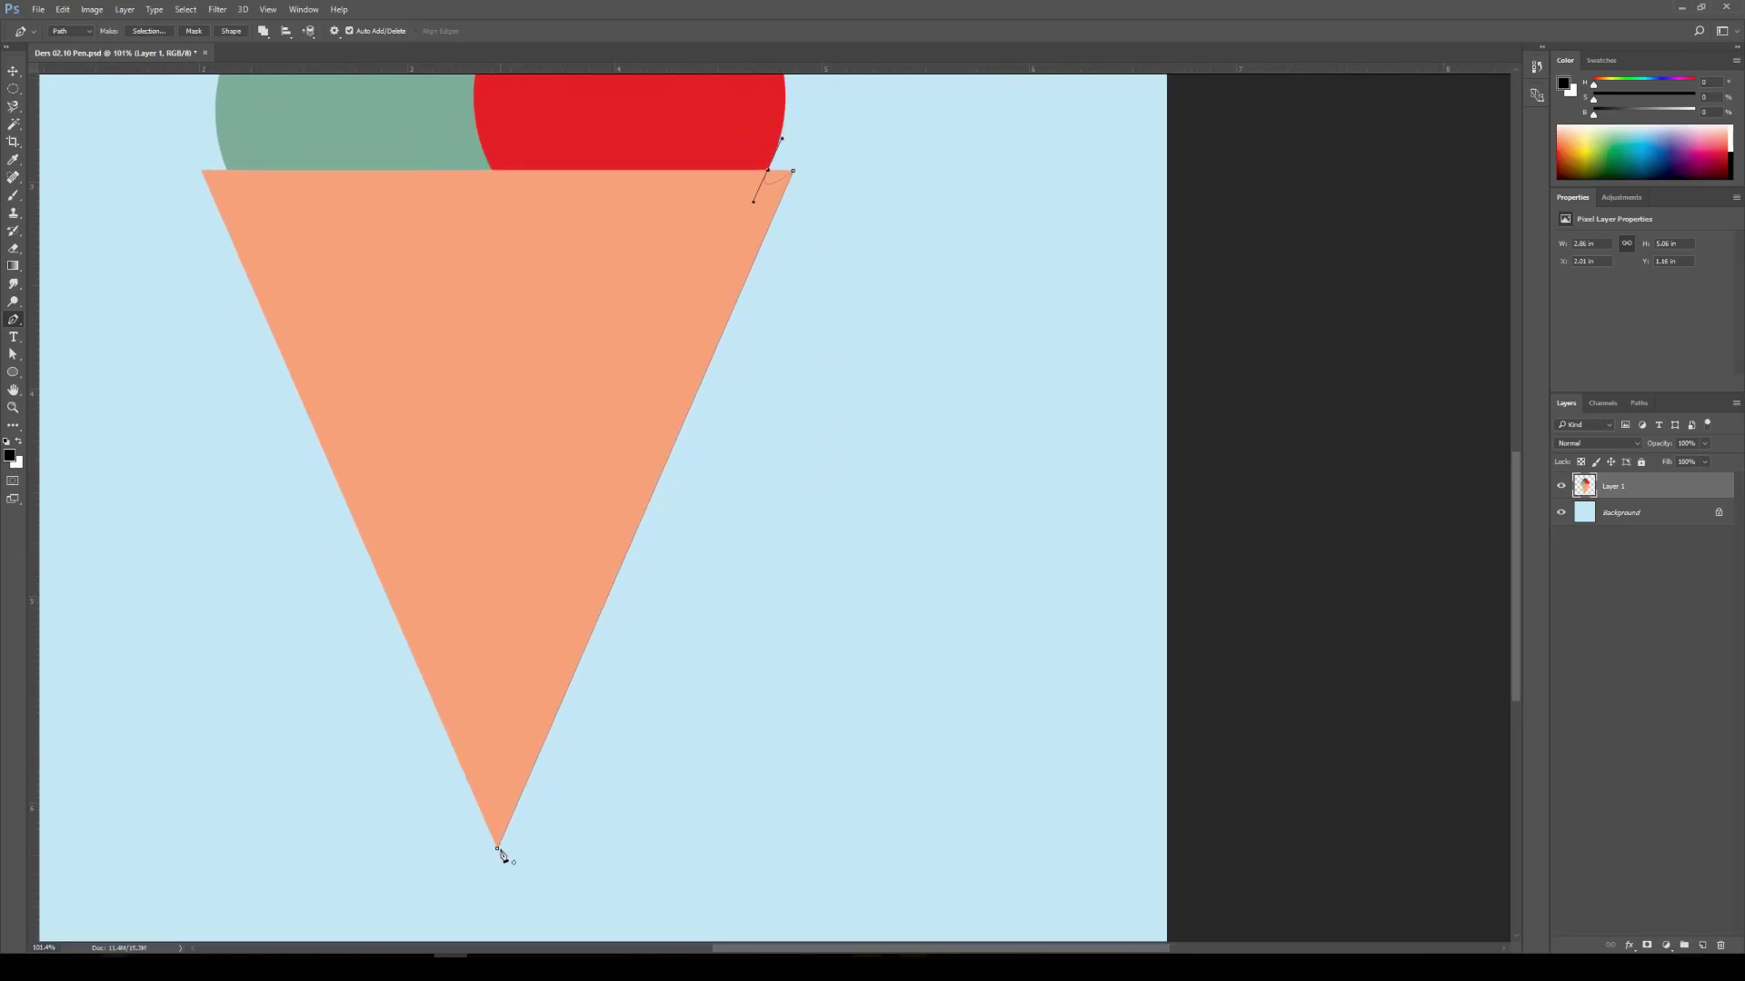
click(497, 849)
drag(859, 272, 763, 518)
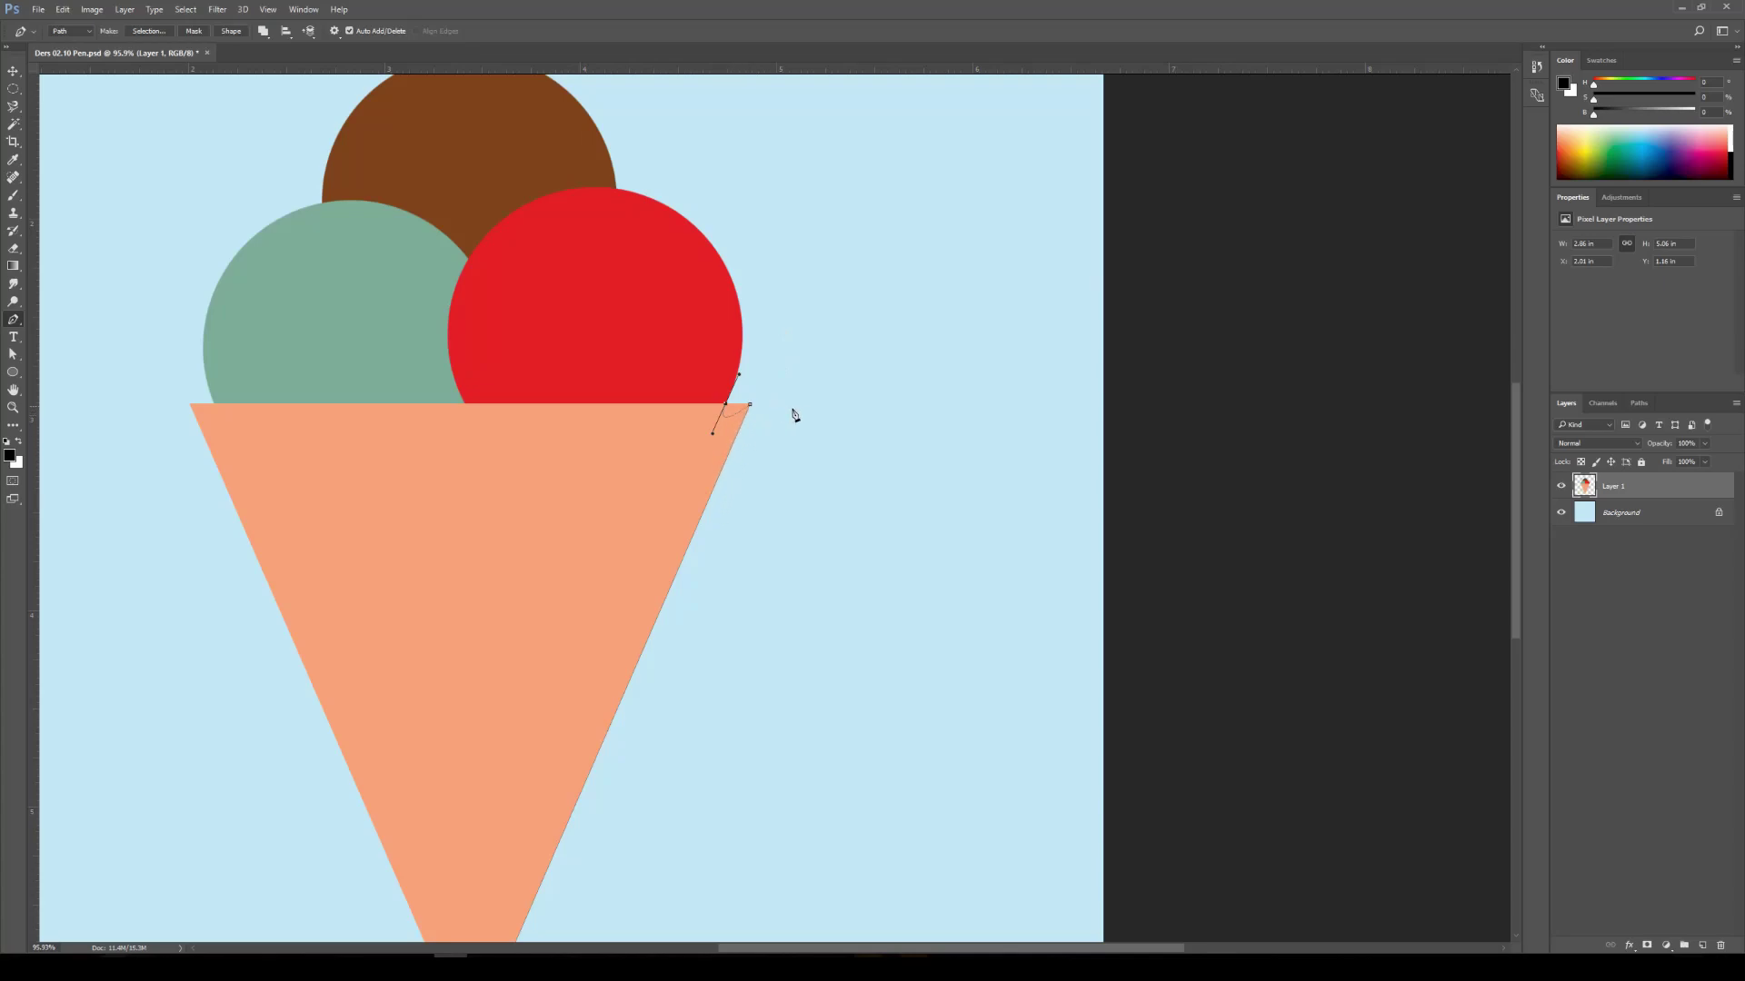
drag(817, 565, 805, 473)
drag(722, 543, 807, 407)
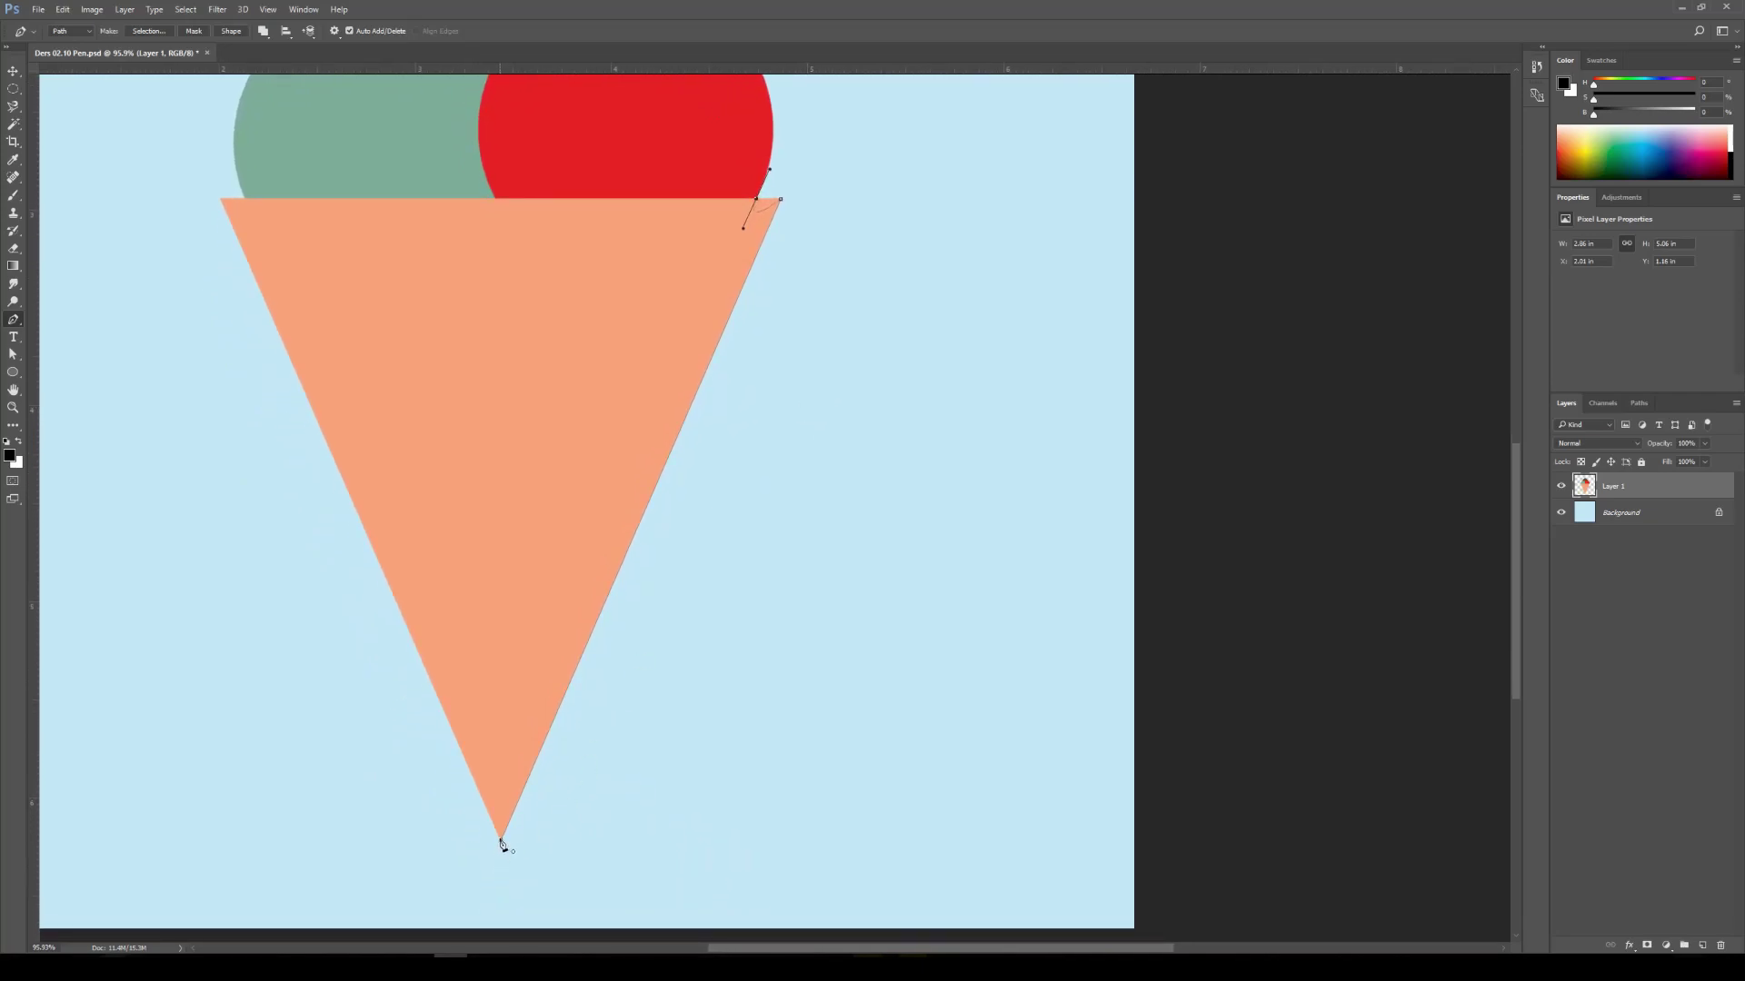
mouse_move(841, 231)
mouse_down()
mouse_move(733, 519)
mouse_move(935, 479)
mouse_up()
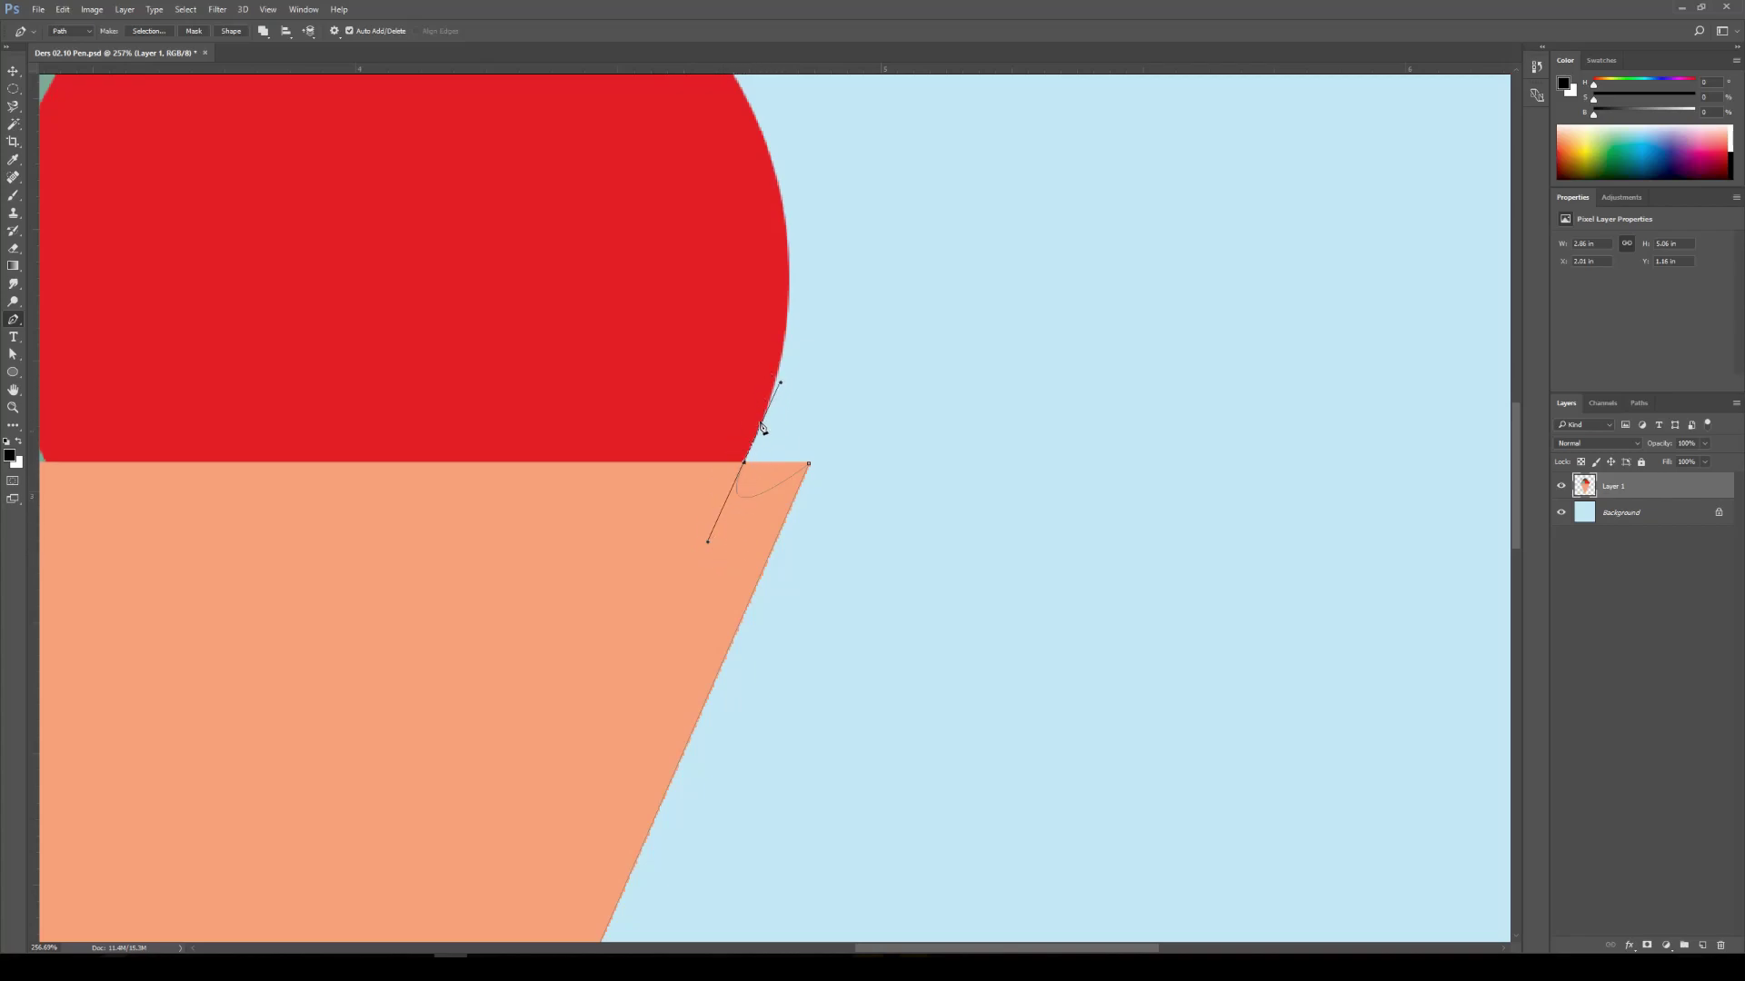
Redirect the lower handle of the anchor at the red scoop's base along the rim, so the short rim segment runs straight
drag(926, 369, 910, 394)
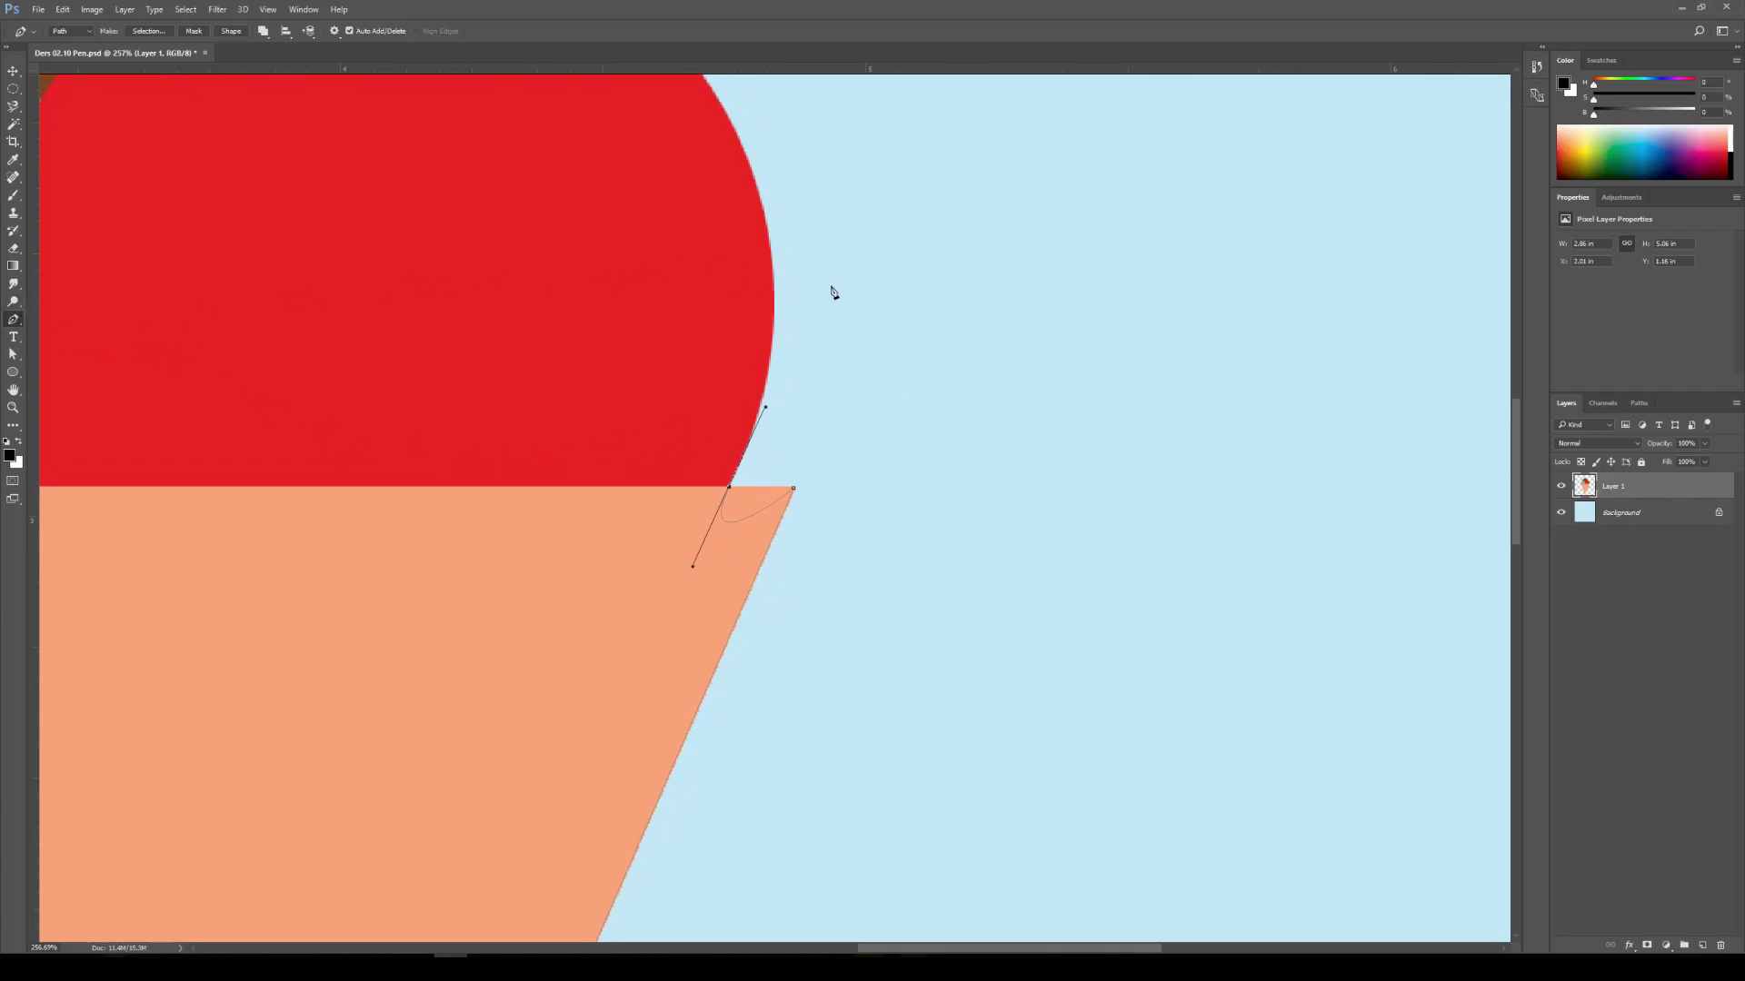
scroll(841, 408, up, 1)
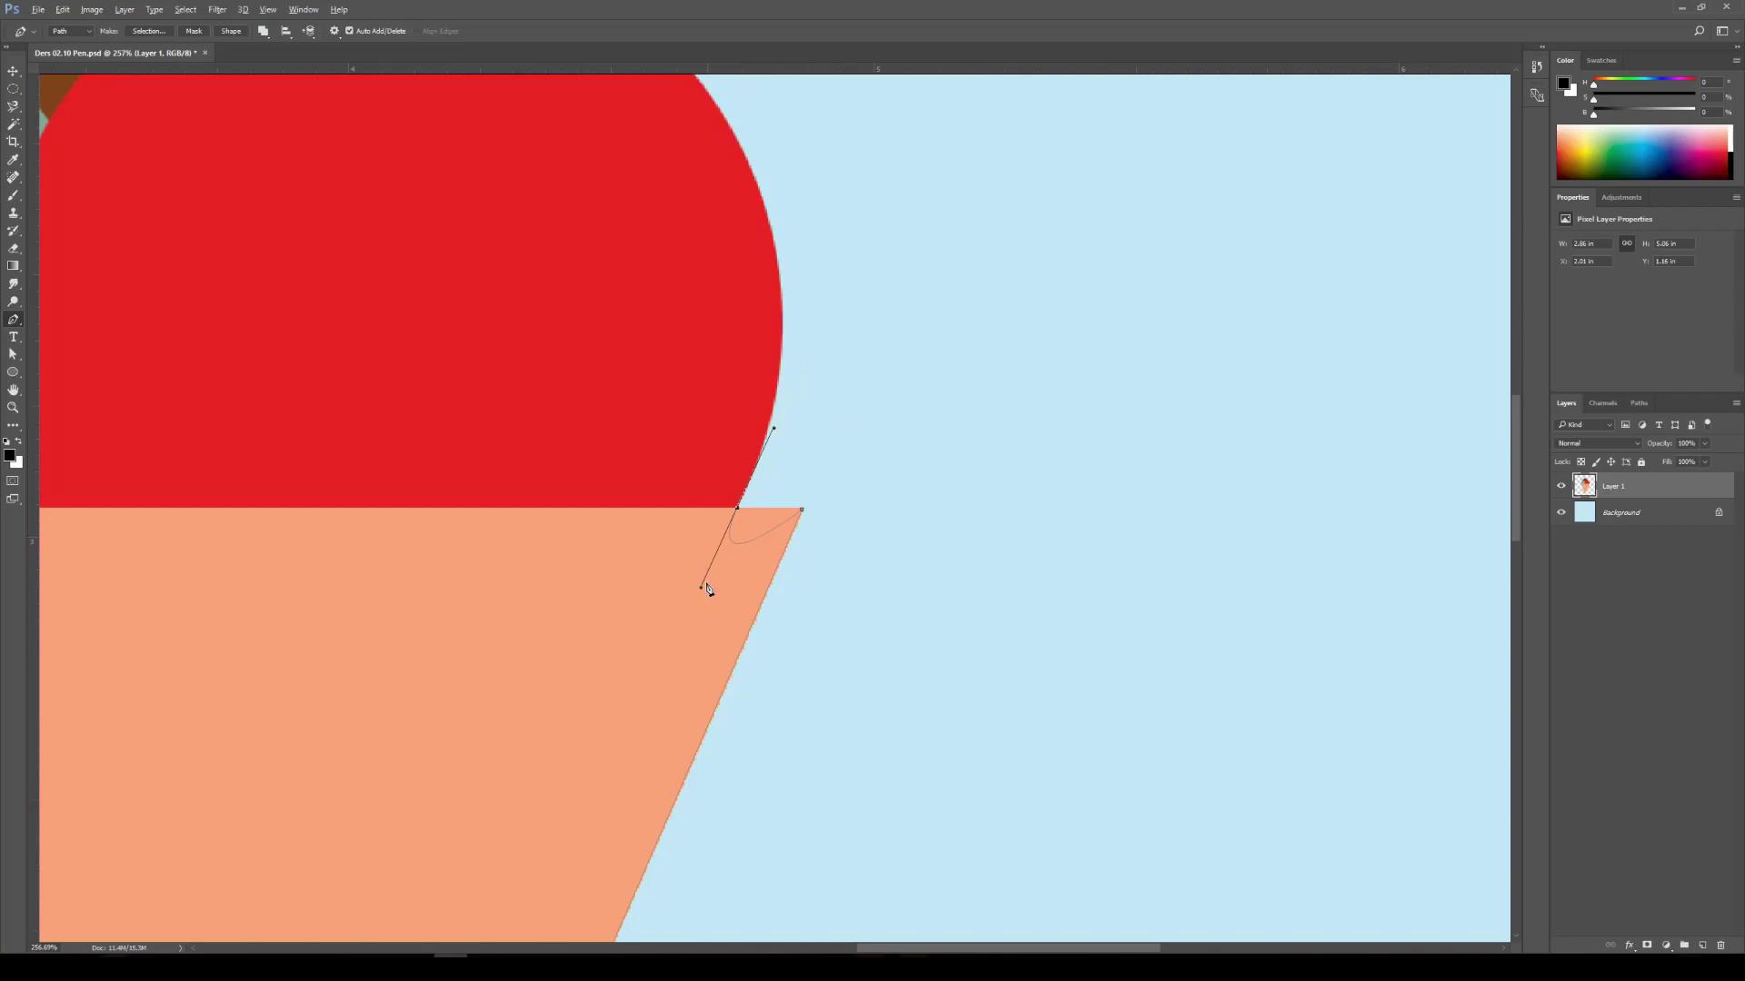
drag(701, 589, 762, 519)
mouse_move(856, 523)
mouse_down()
mouse_move(888, 522)
mouse_move(870, 517)
mouse_up()
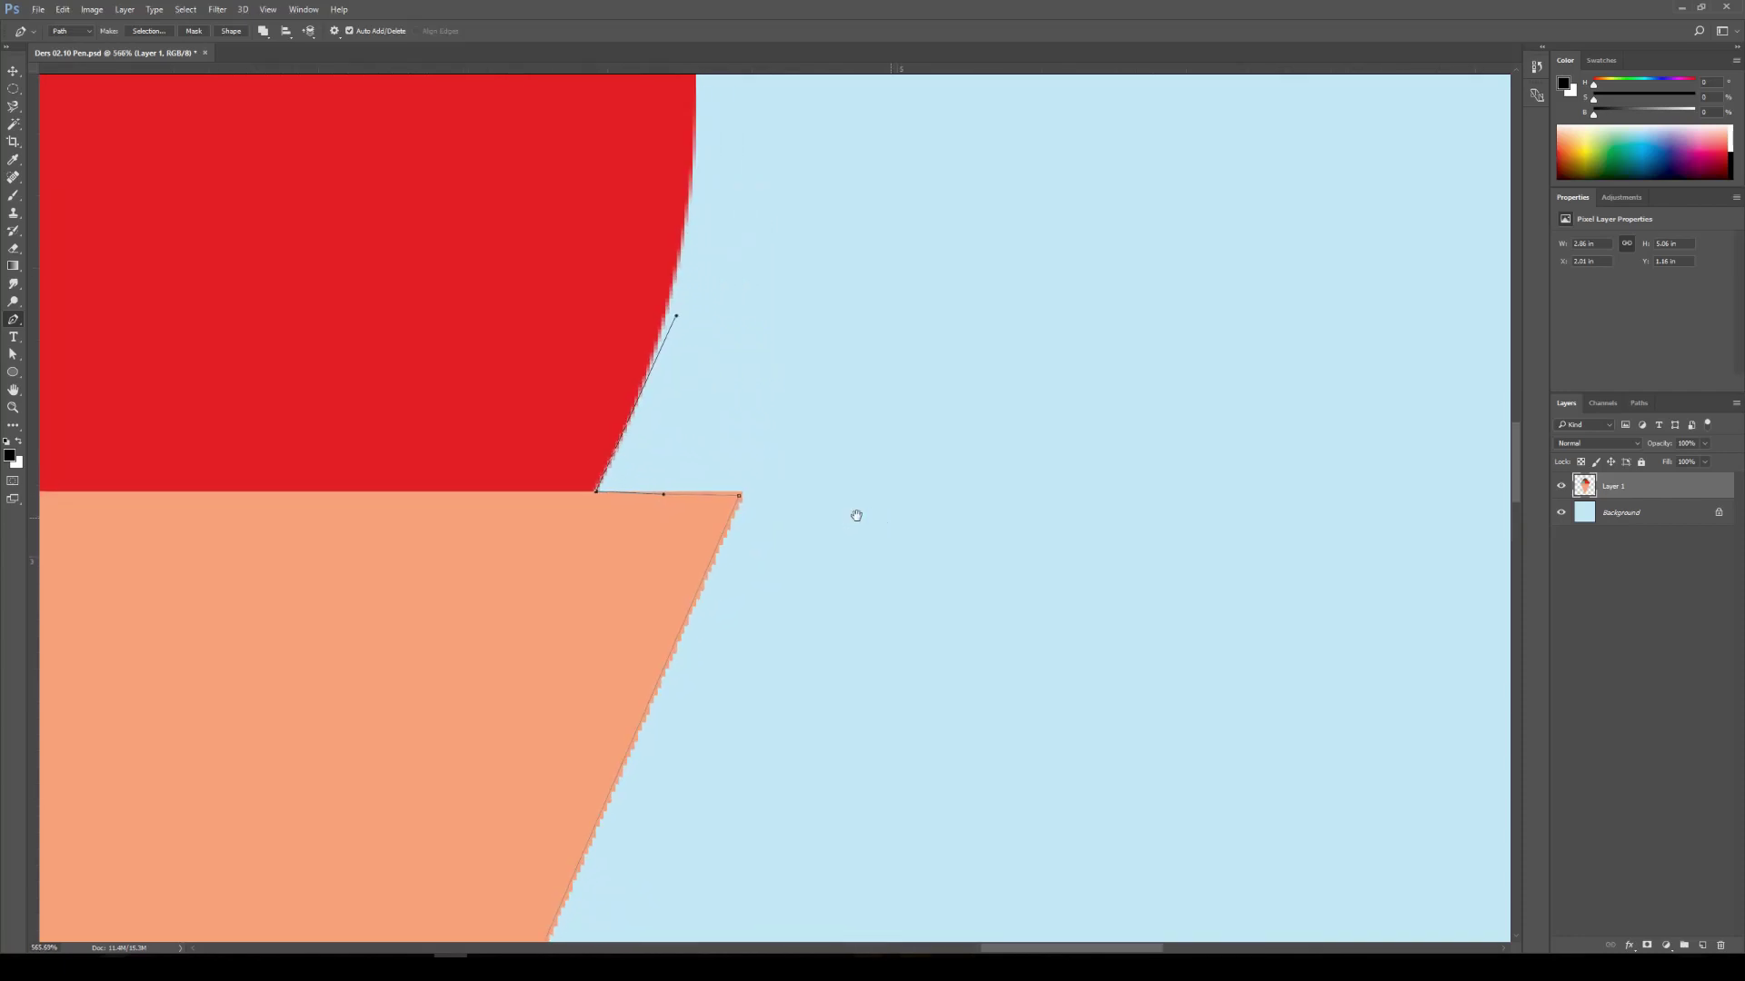
drag(779, 471, 882, 541)
drag(884, 397, 843, 377)
Add an anchor where the red and brown scoops meet, and adjust both handles of the segment to follow the red scoop's outer edge
scroll(939, 530, down, 2)
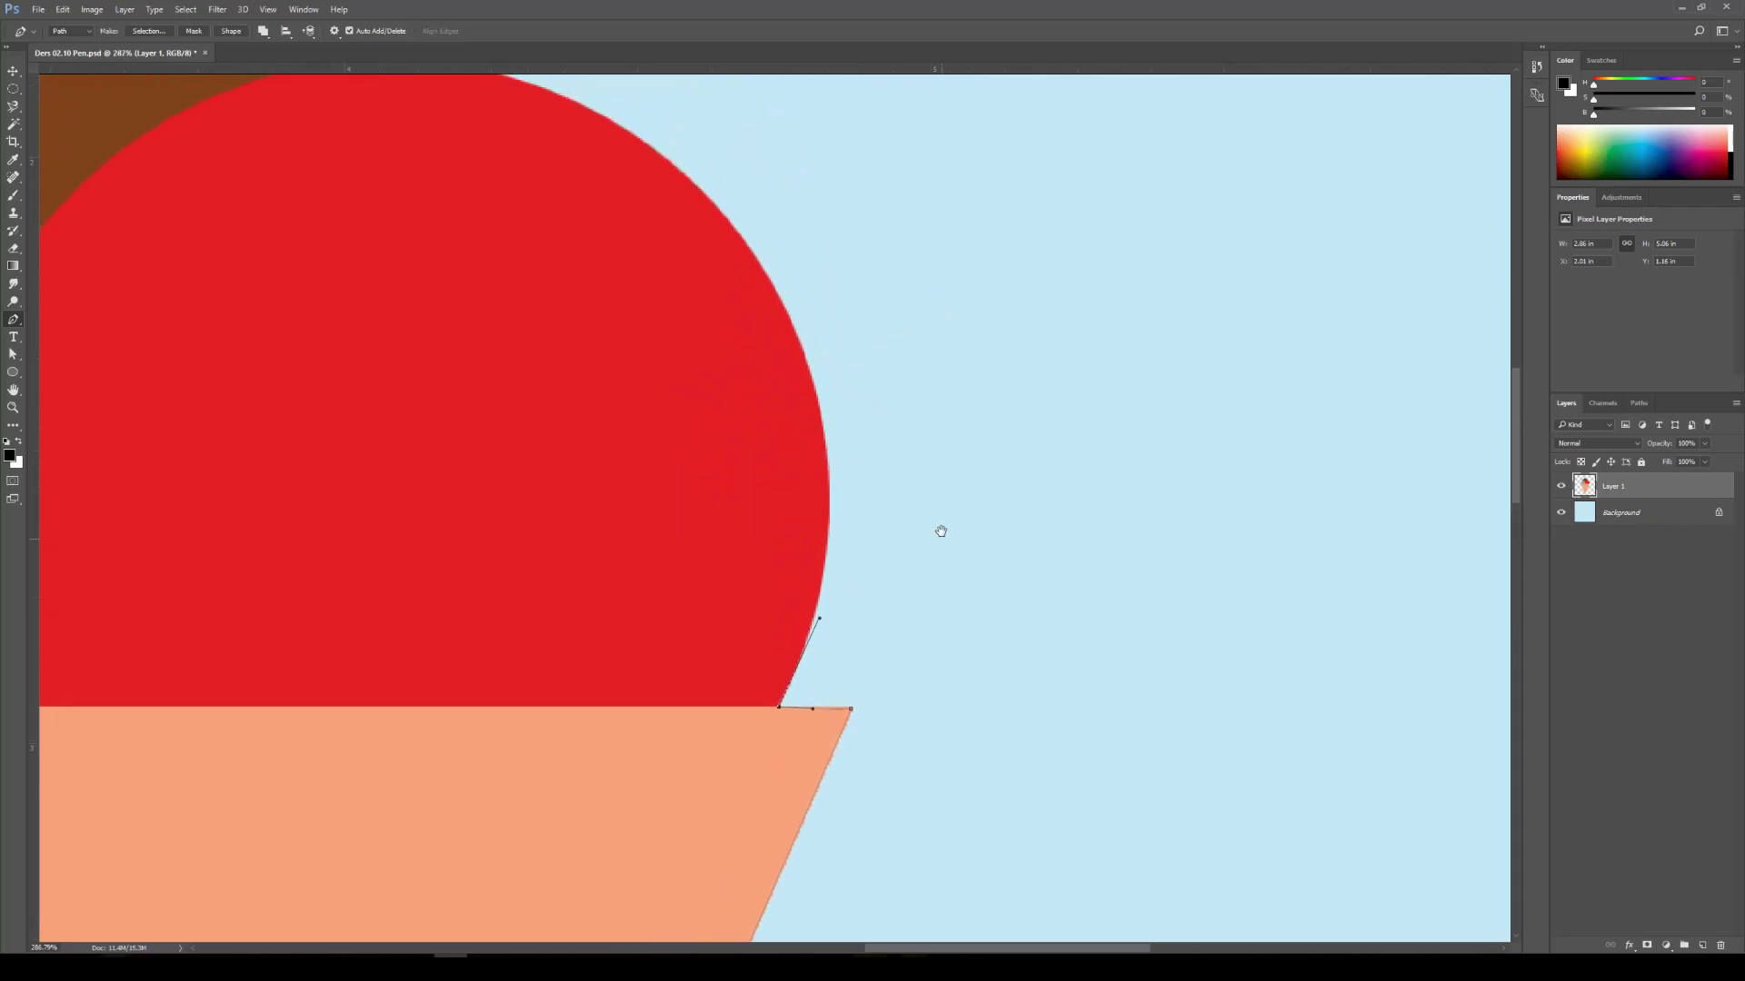
drag(955, 532, 918, 515)
scroll(943, 437, up, 3)
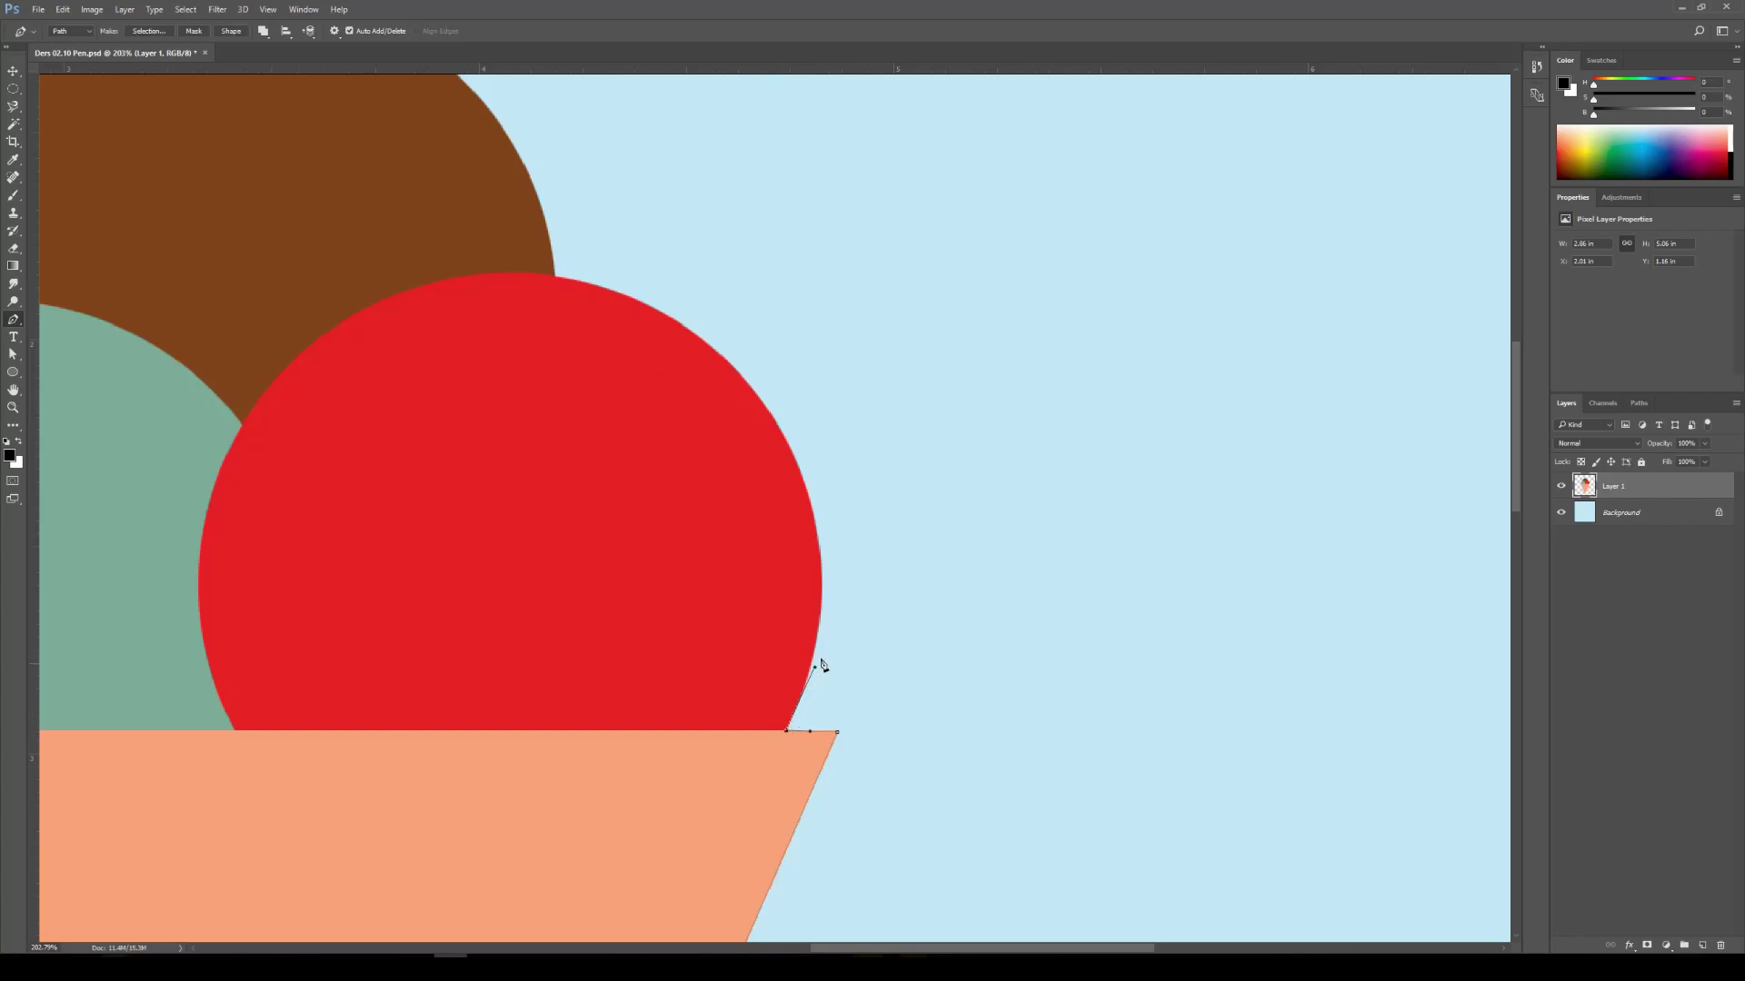
drag(720, 239, 745, 273)
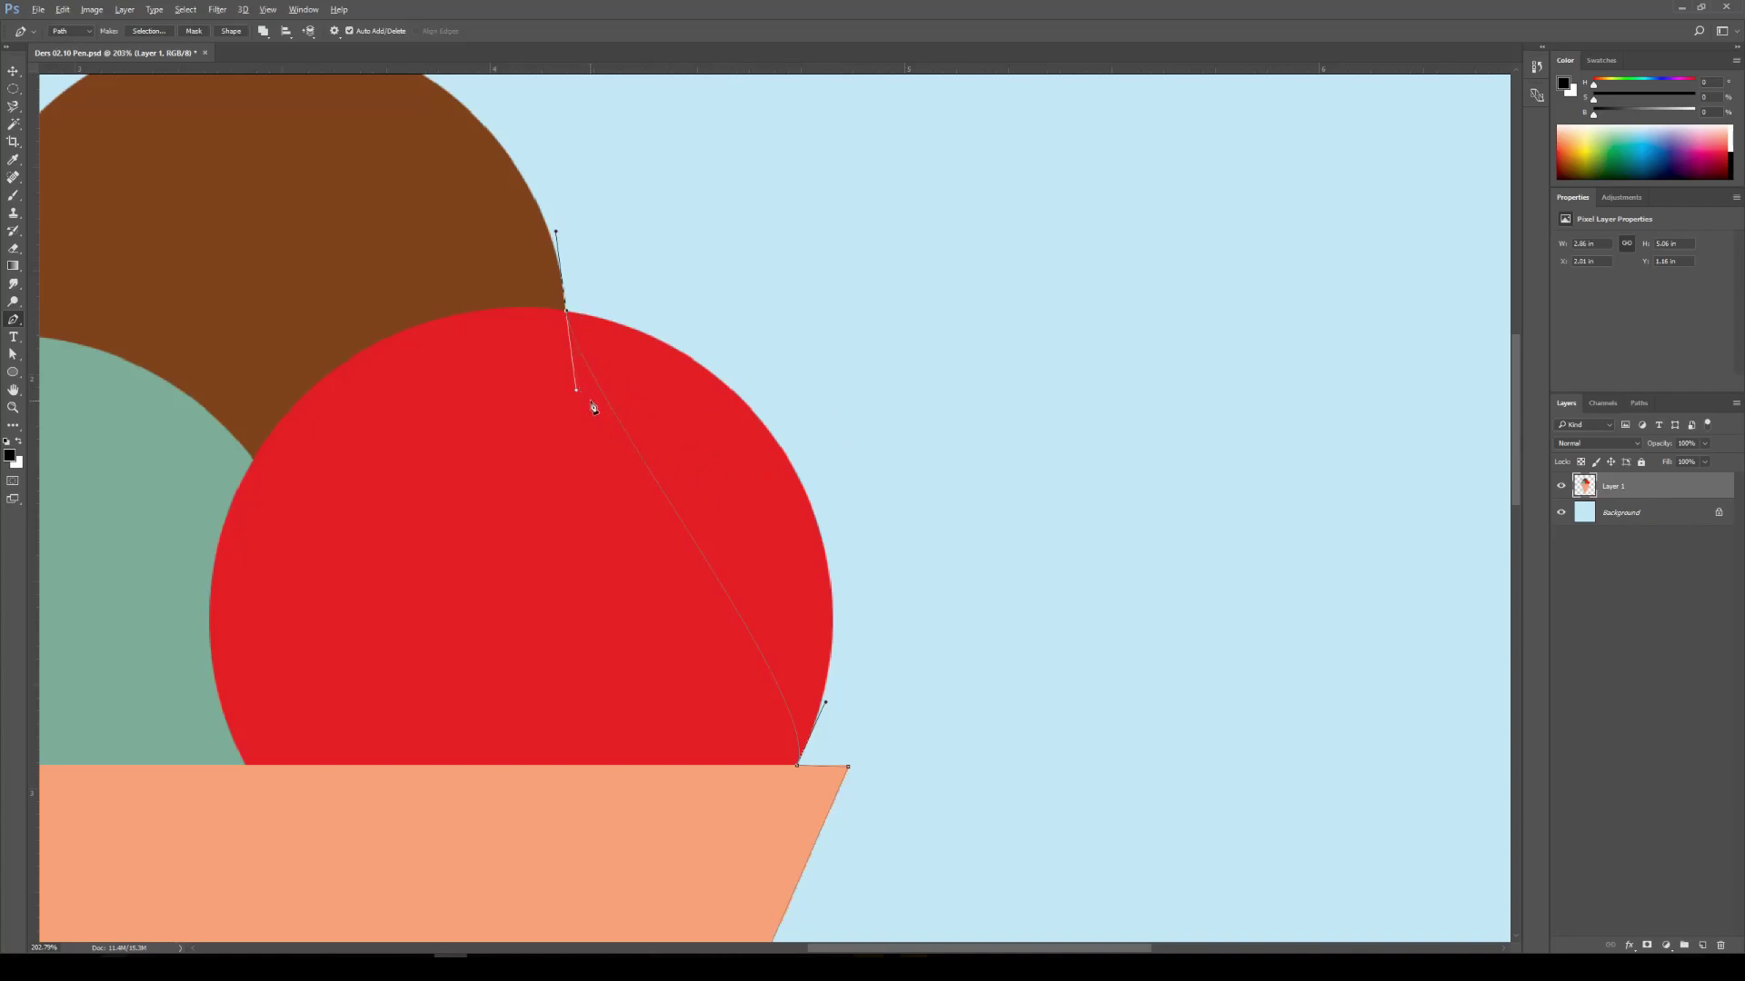
drag(627, 375, 762, 329)
drag(773, 333, 810, 335)
drag(825, 704, 888, 590)
drag(811, 335, 796, 346)
drag(886, 587, 890, 588)
drag(919, 471, 939, 514)
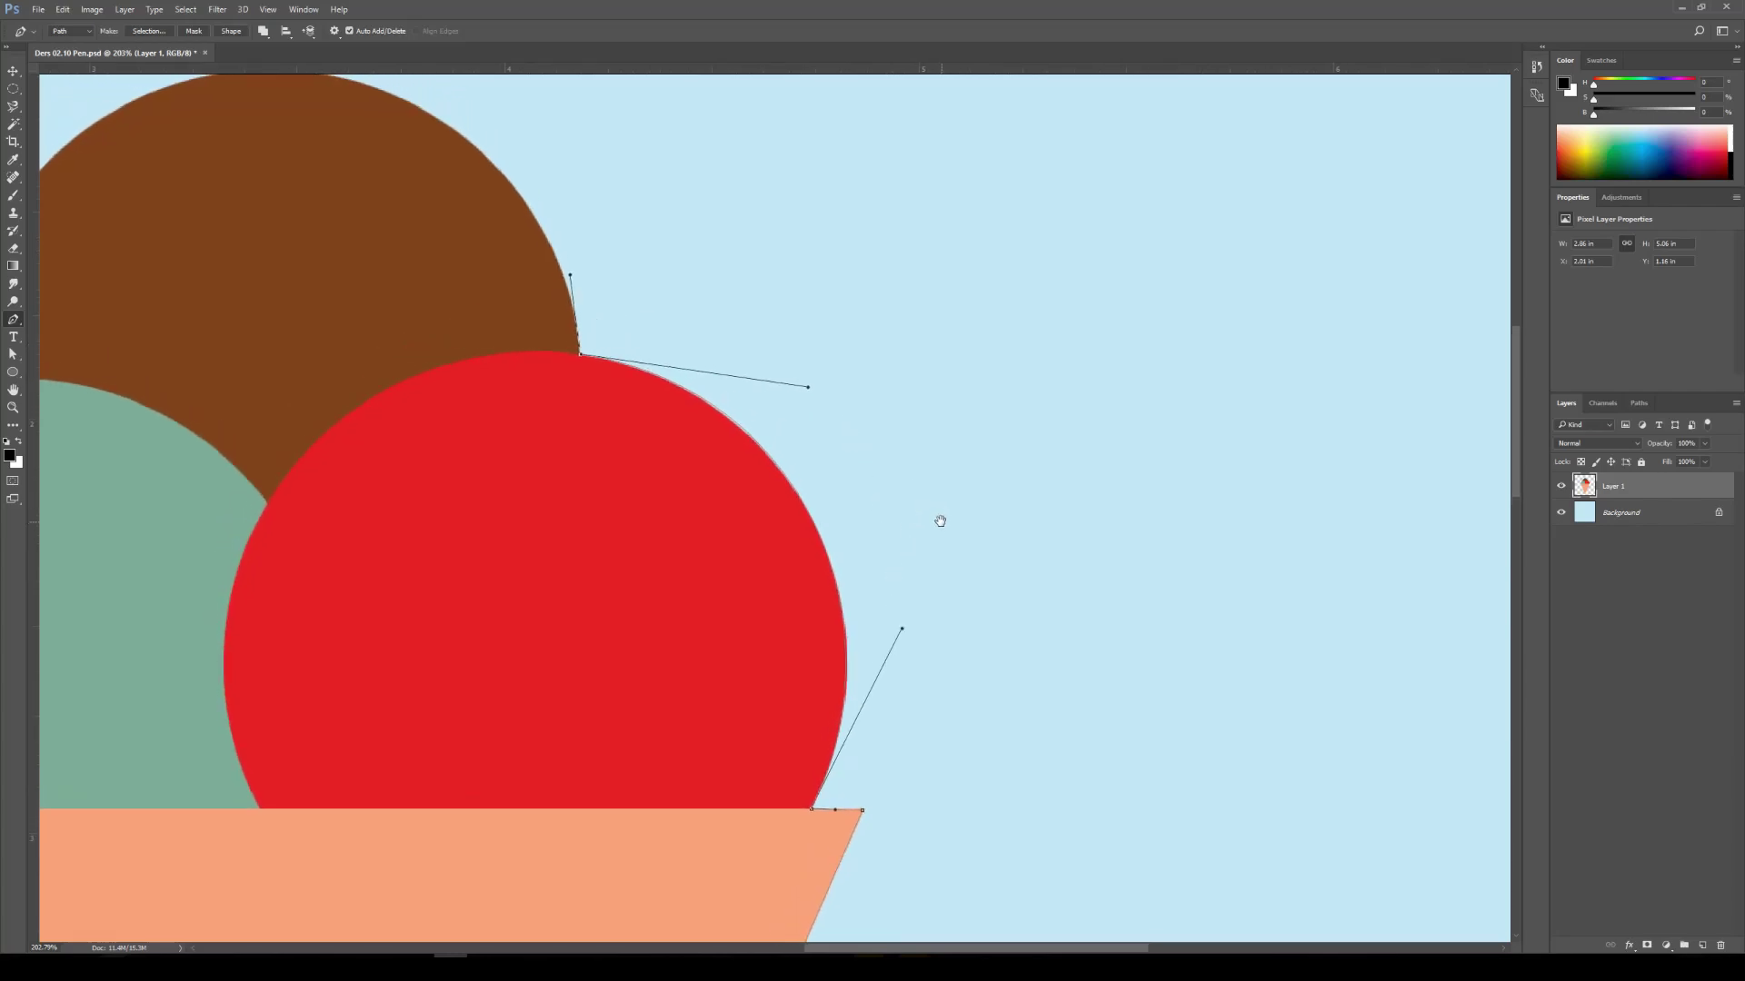
Add an anchor where the brown and green scoops meet, and shape the segment's handles to follow the brown scoop's upper arc
drag(747, 247, 1202, 462)
drag(396, 570, 259, 610)
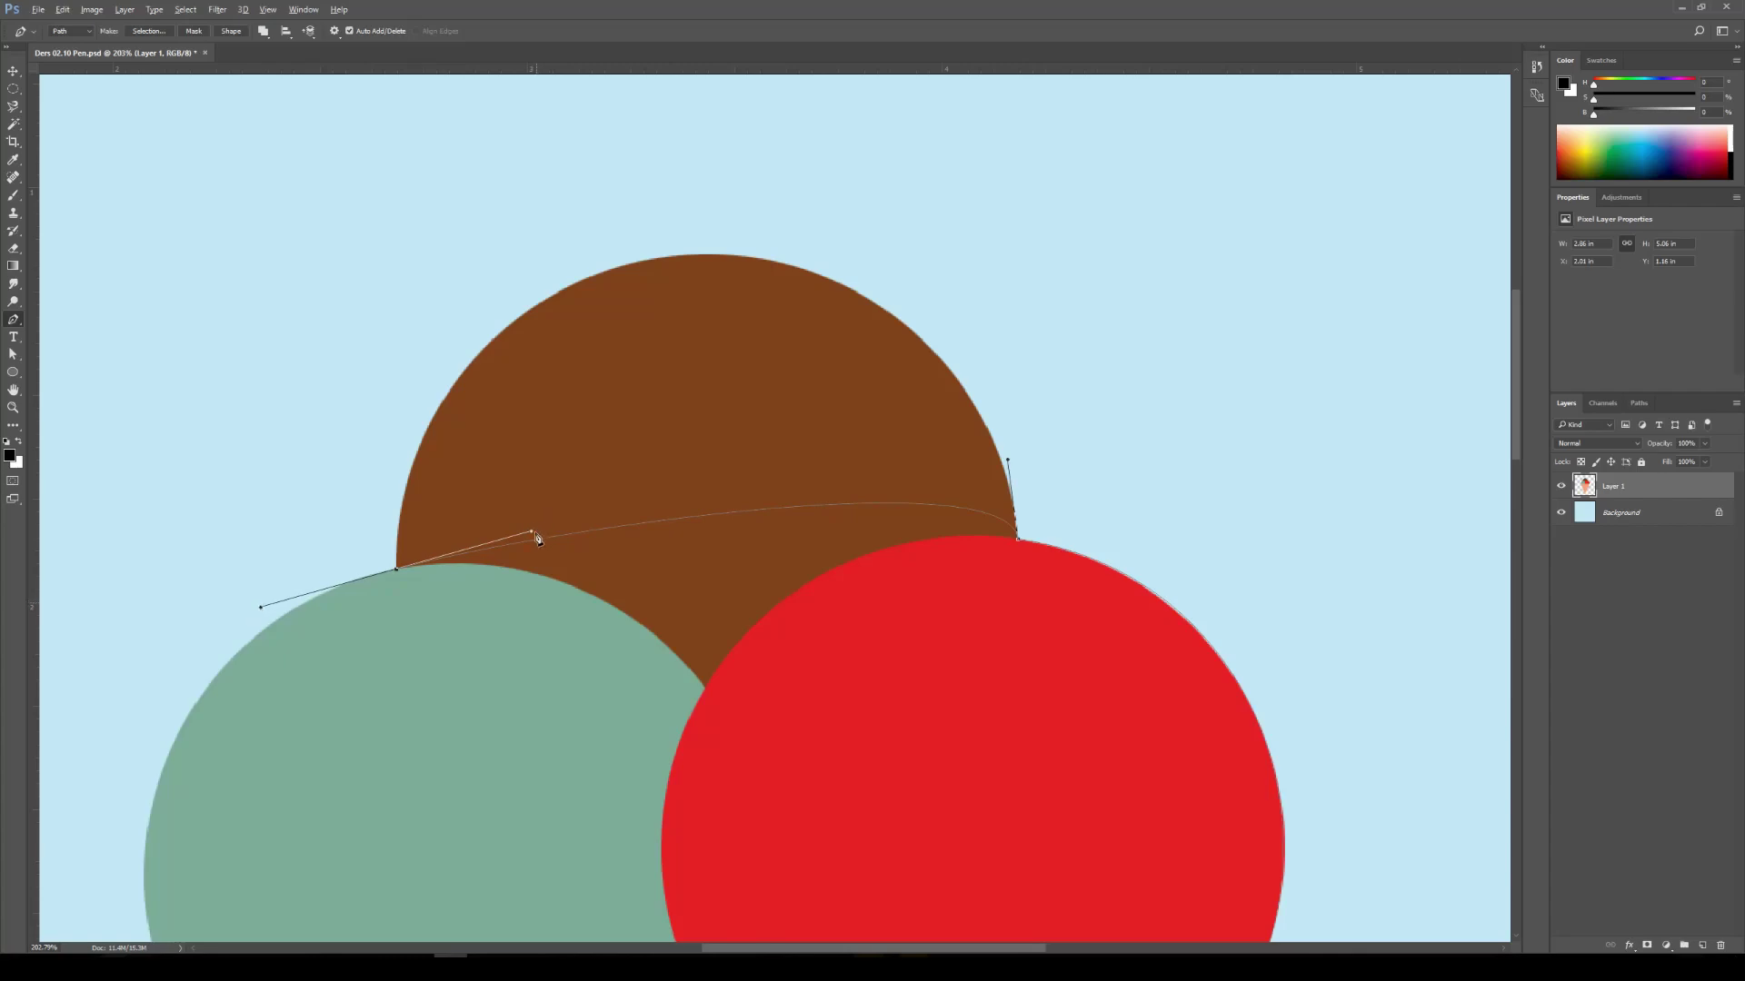
drag(533, 533, 460, 205)
drag(1061, 275, 1032, 373)
drag(979, 555, 914, 219)
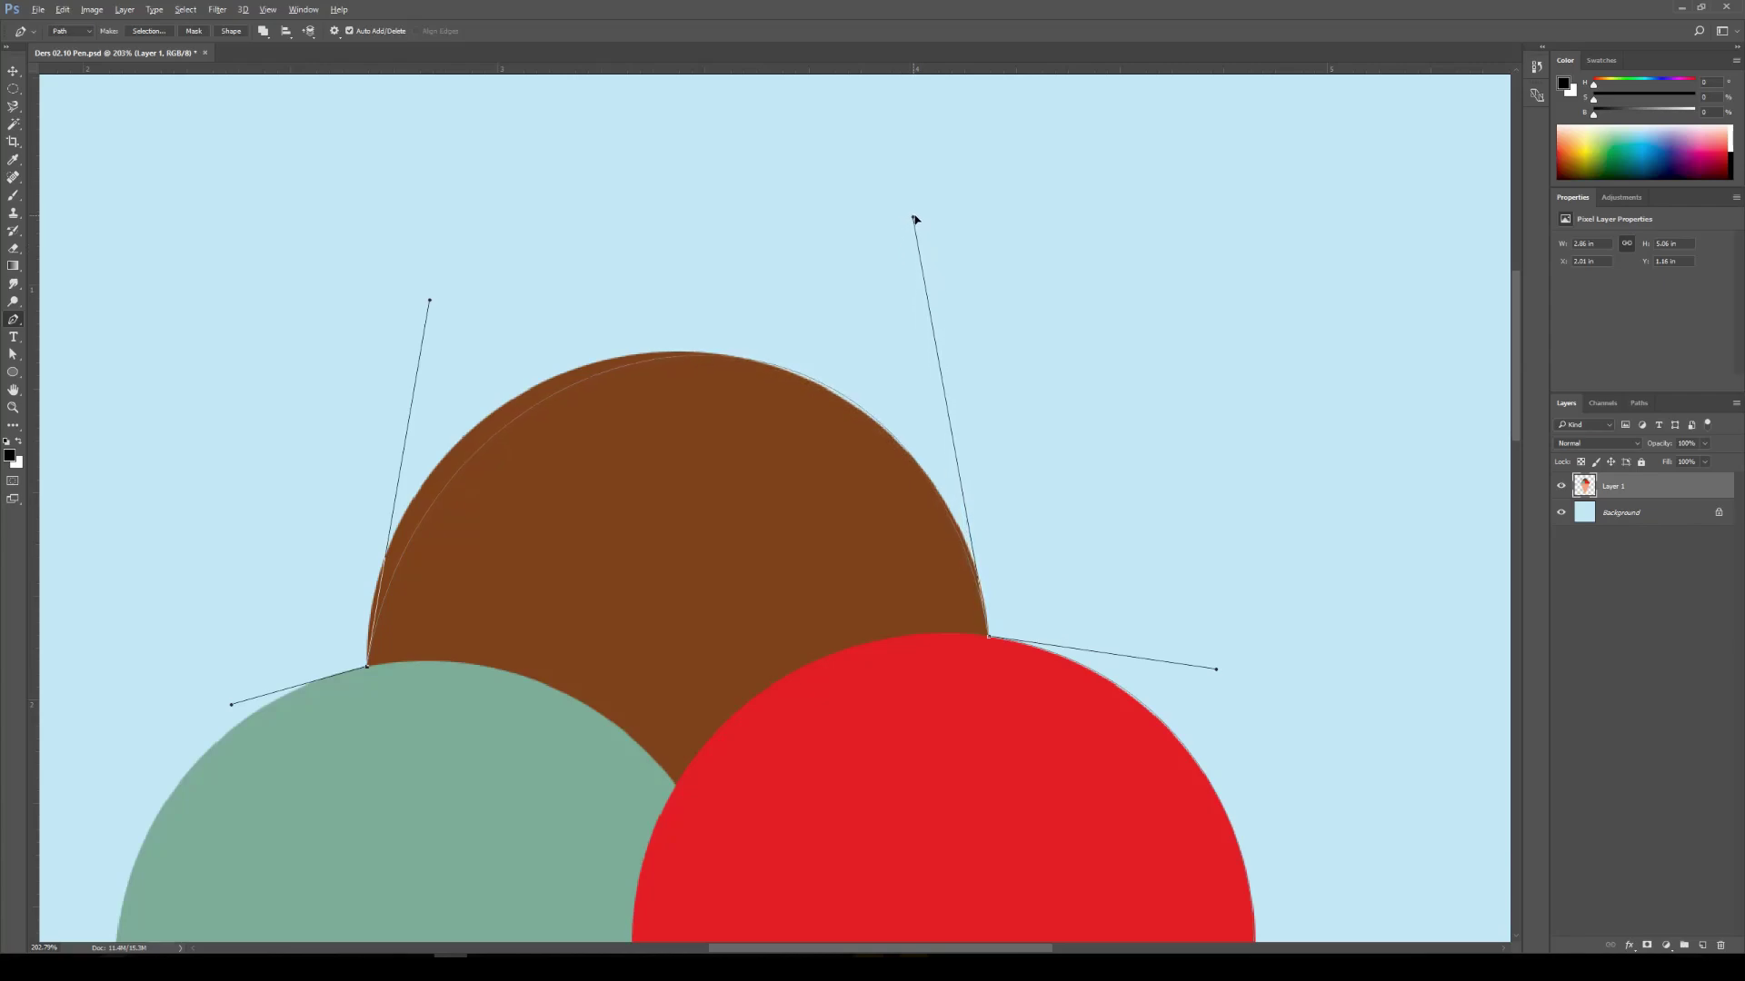
drag(429, 300, 375, 284)
drag(916, 220, 929, 225)
Add an anchor where the green scoop meets the cone's rim, and shape the segment around the scoop's outer edge
drag(607, 654, 1016, 283)
drag(554, 712, 470, 505)
drag(647, 325, 622, 325)
drag(692, 573, 740, 398)
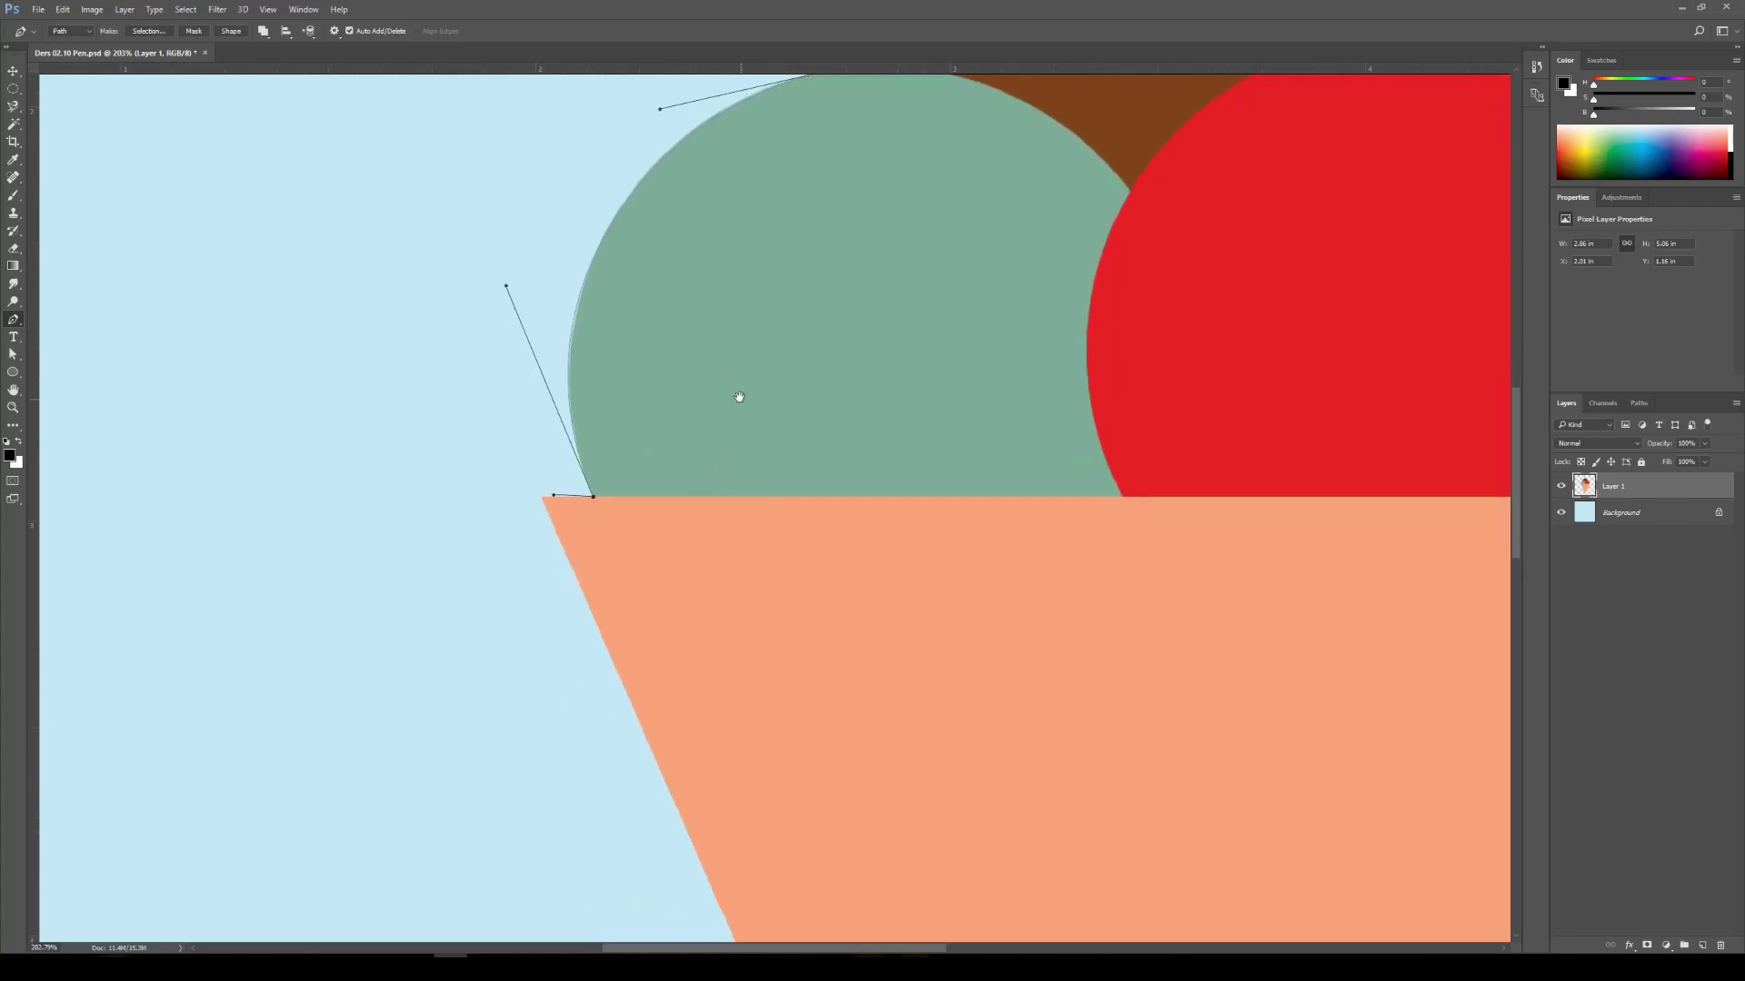
Place an anchor at the rim's left corner and close the path at the cone's tip
drag(728, 494, 723, 437)
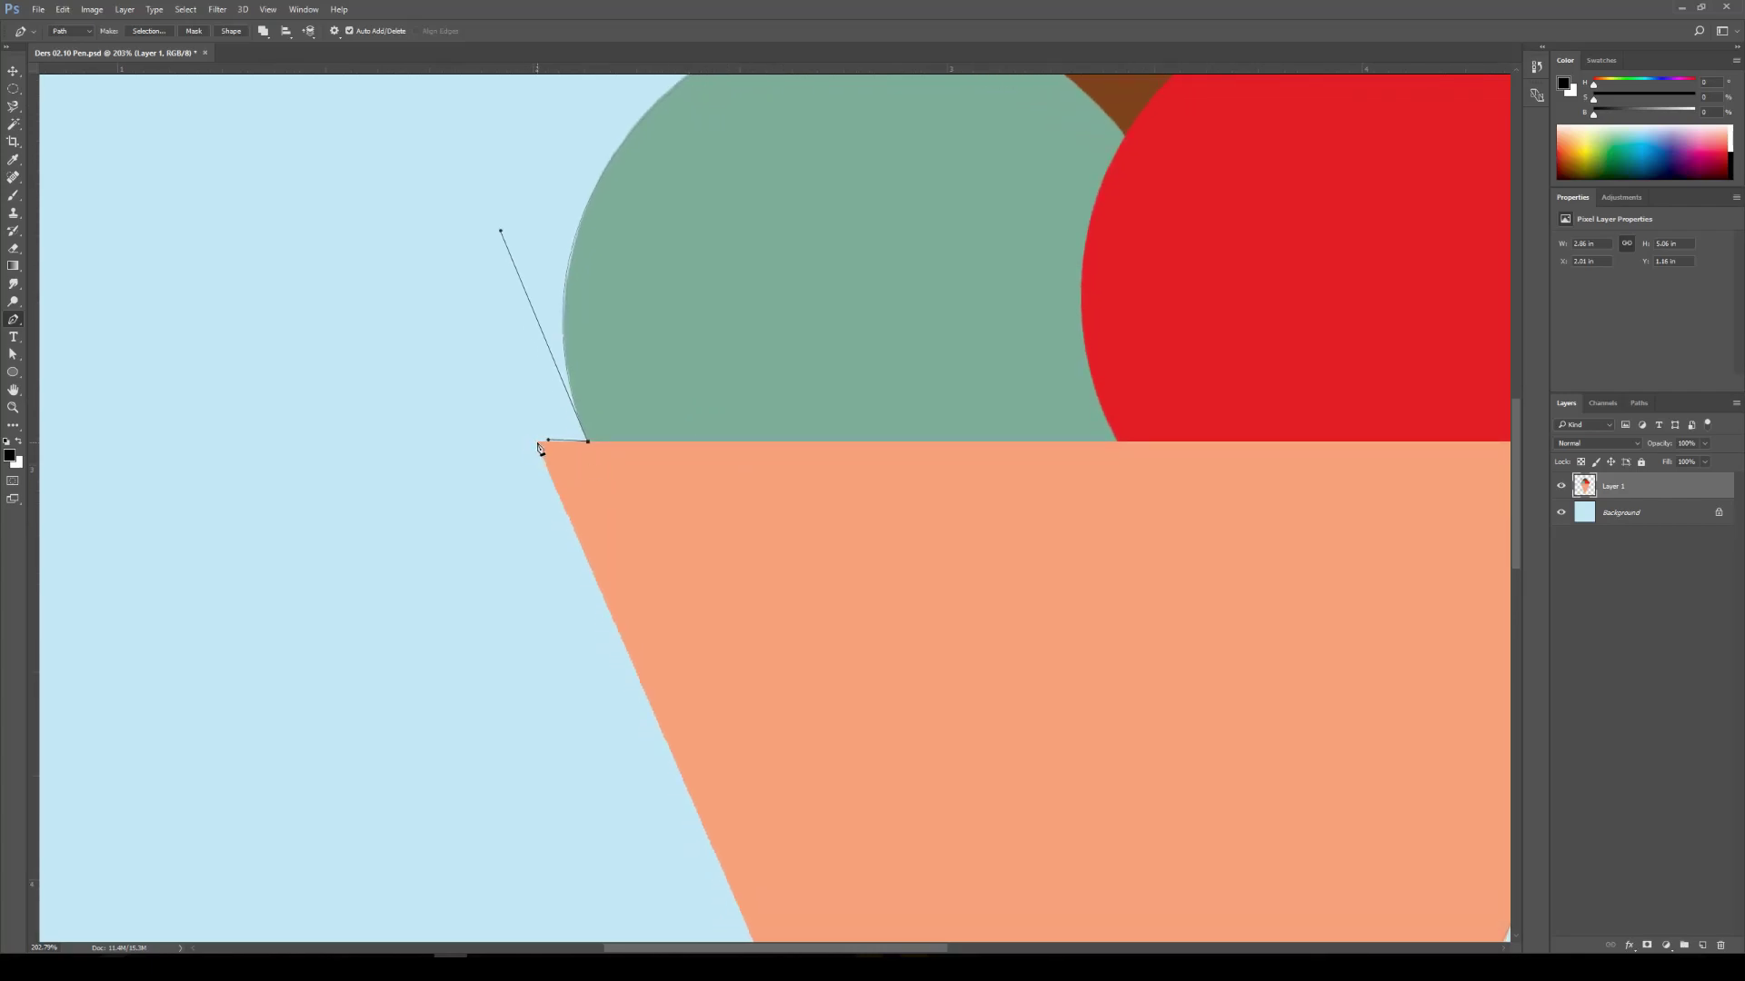
click(538, 445)
drag(935, 721, 758, 276)
drag(919, 654, 776, 207)
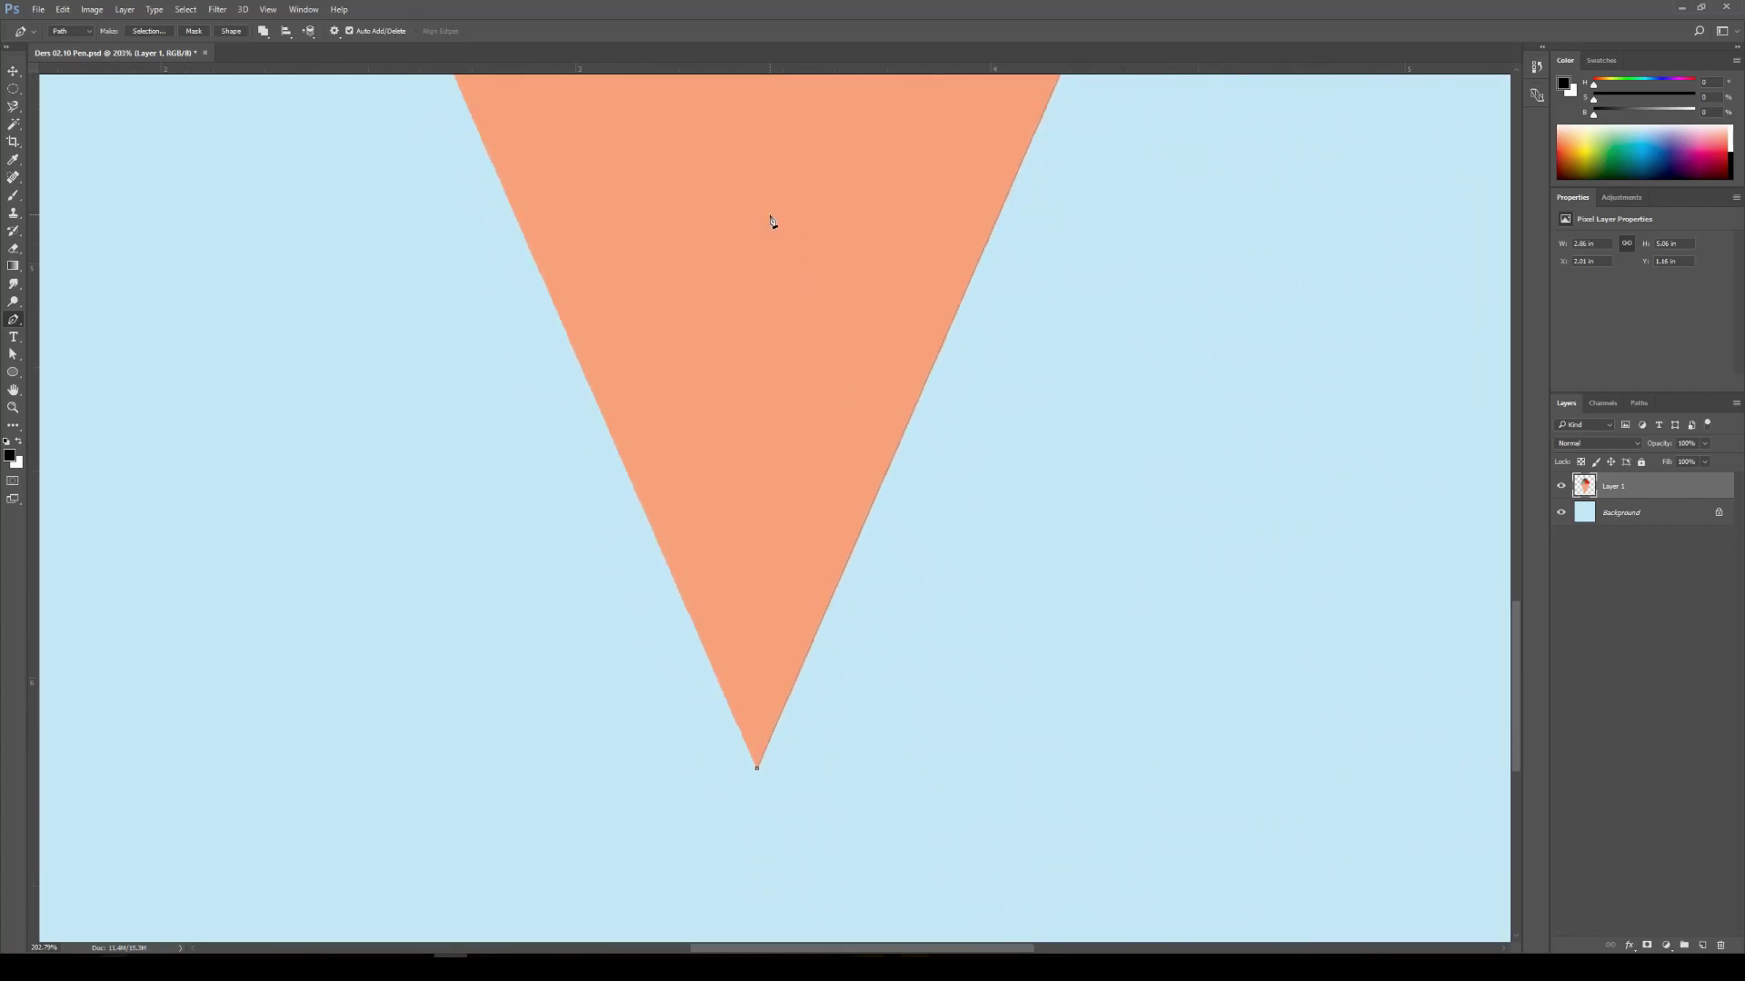
scroll(950, 623, down, 6)
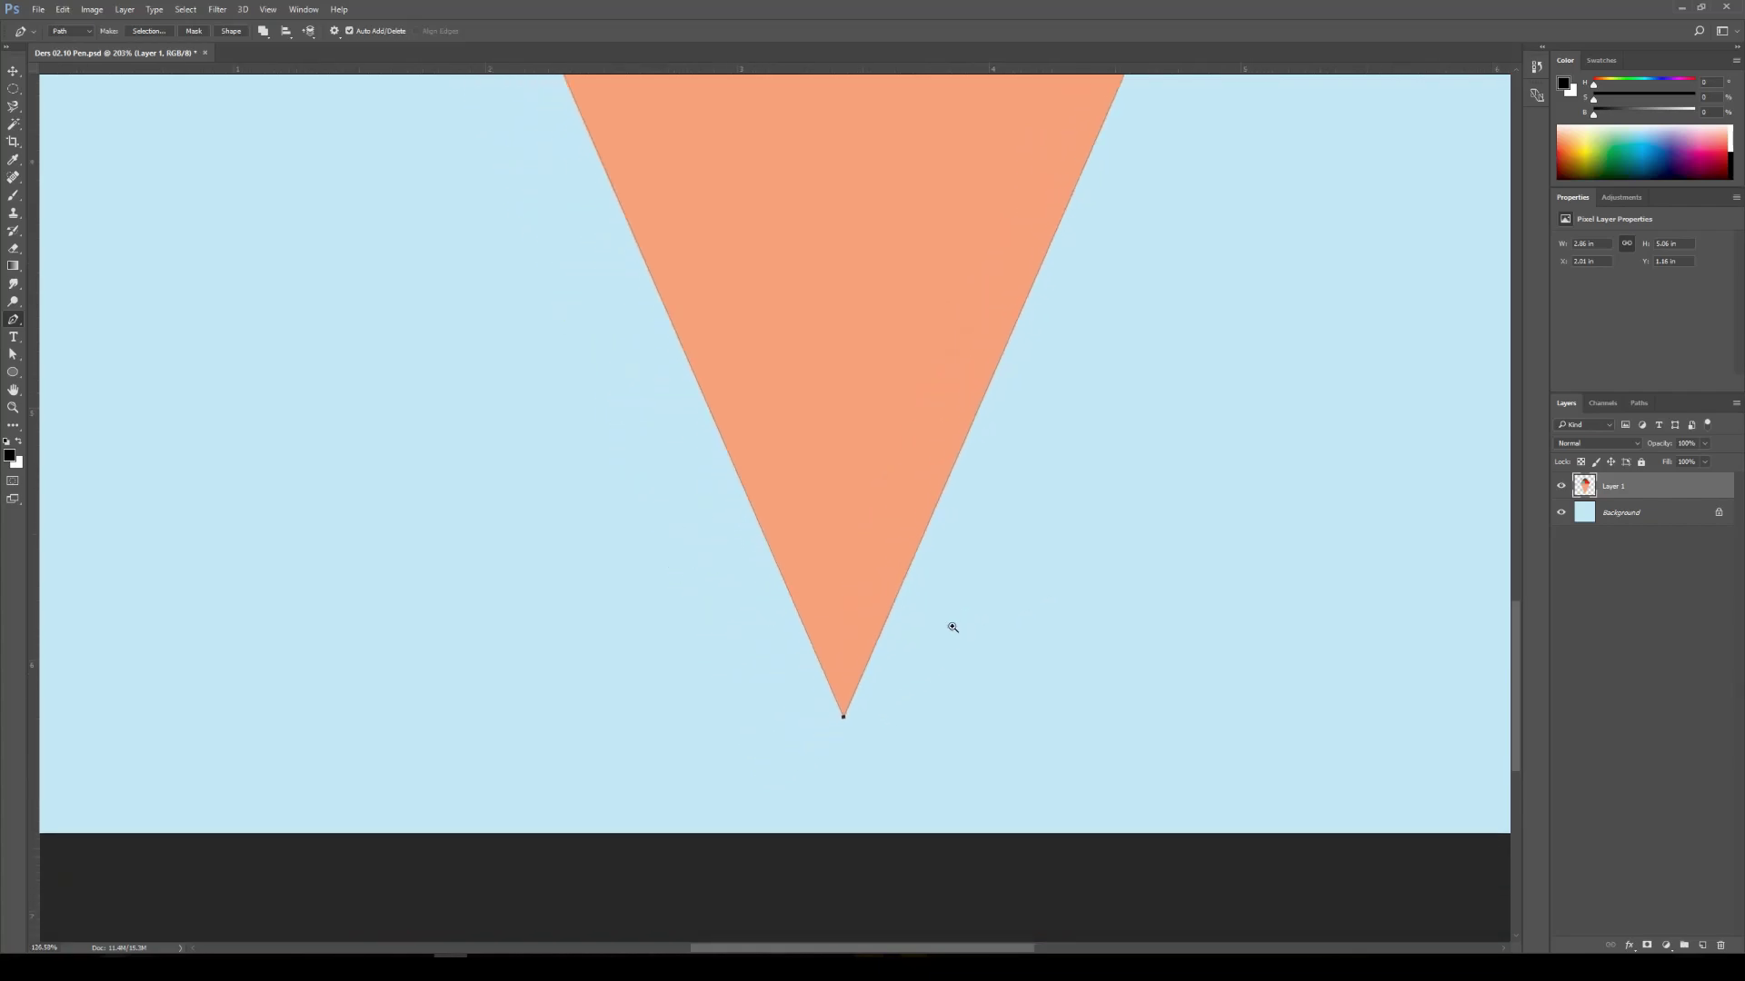
scroll(989, 580, up, 4)
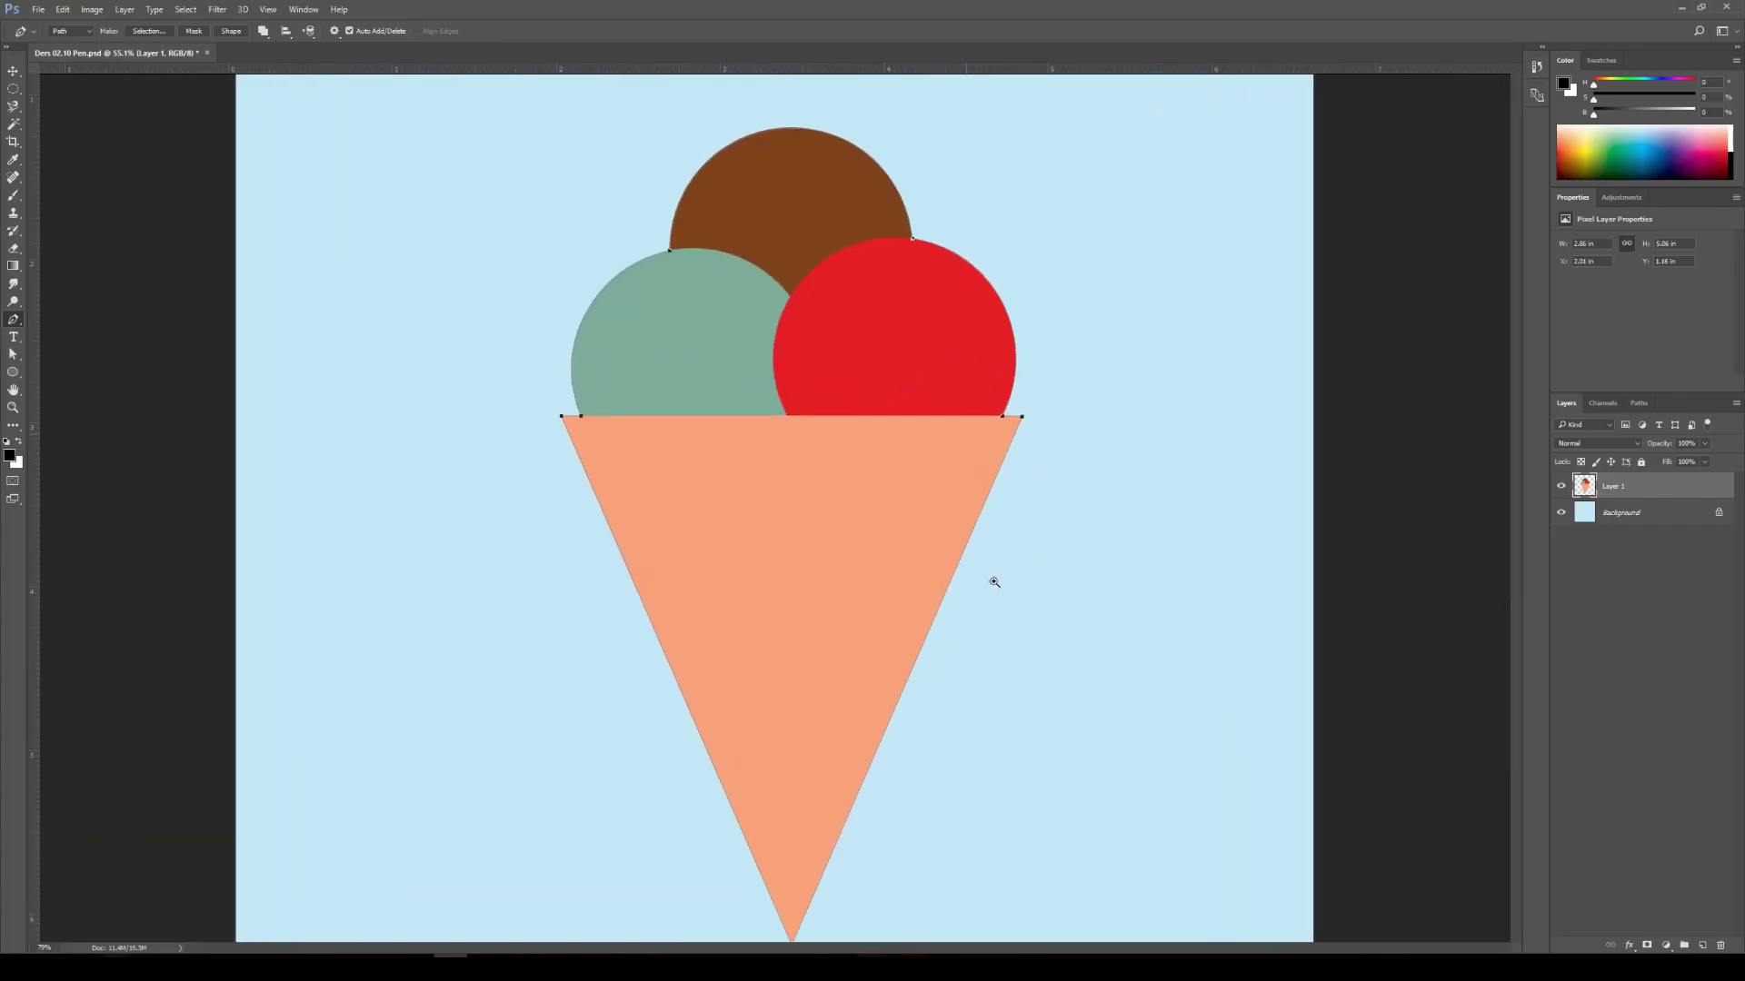
Switch to the Path Selection tool, ready to handle the closed ice cream outline as a whole
drag(1016, 576, 1027, 644)
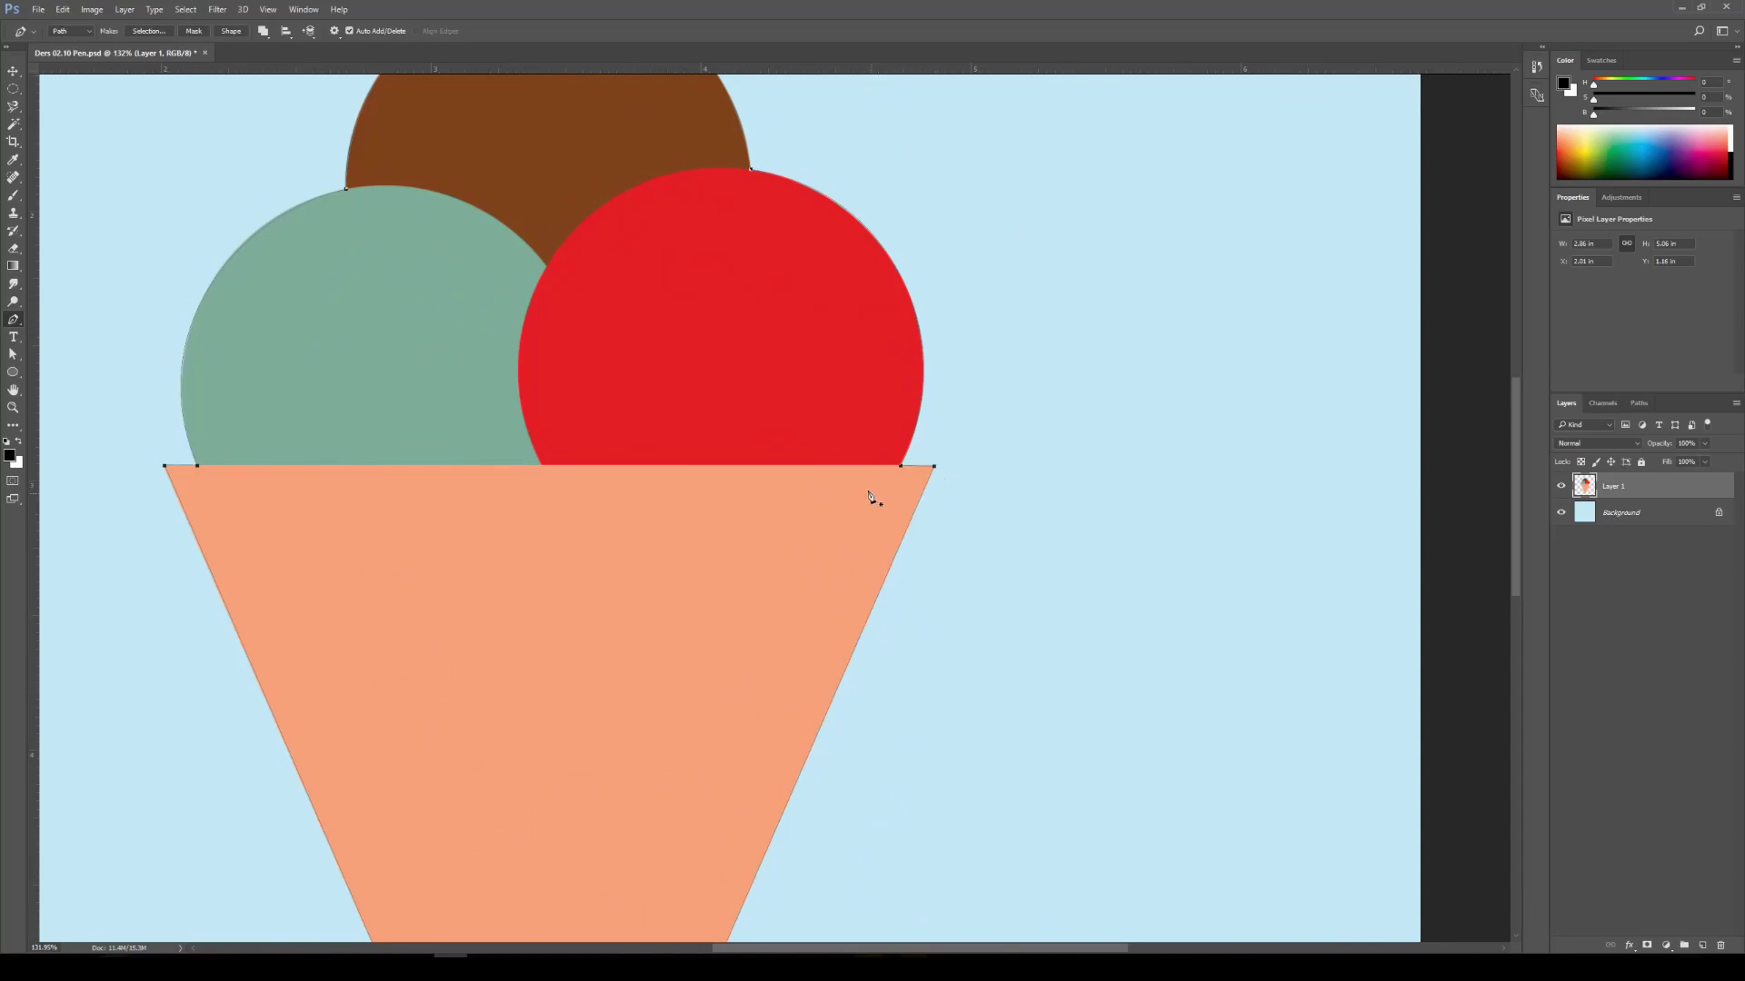
mouse_move(975, 516)
mouse_down()
mouse_move(962, 536)
mouse_move(985, 502)
mouse_move(962, 503)
mouse_up()
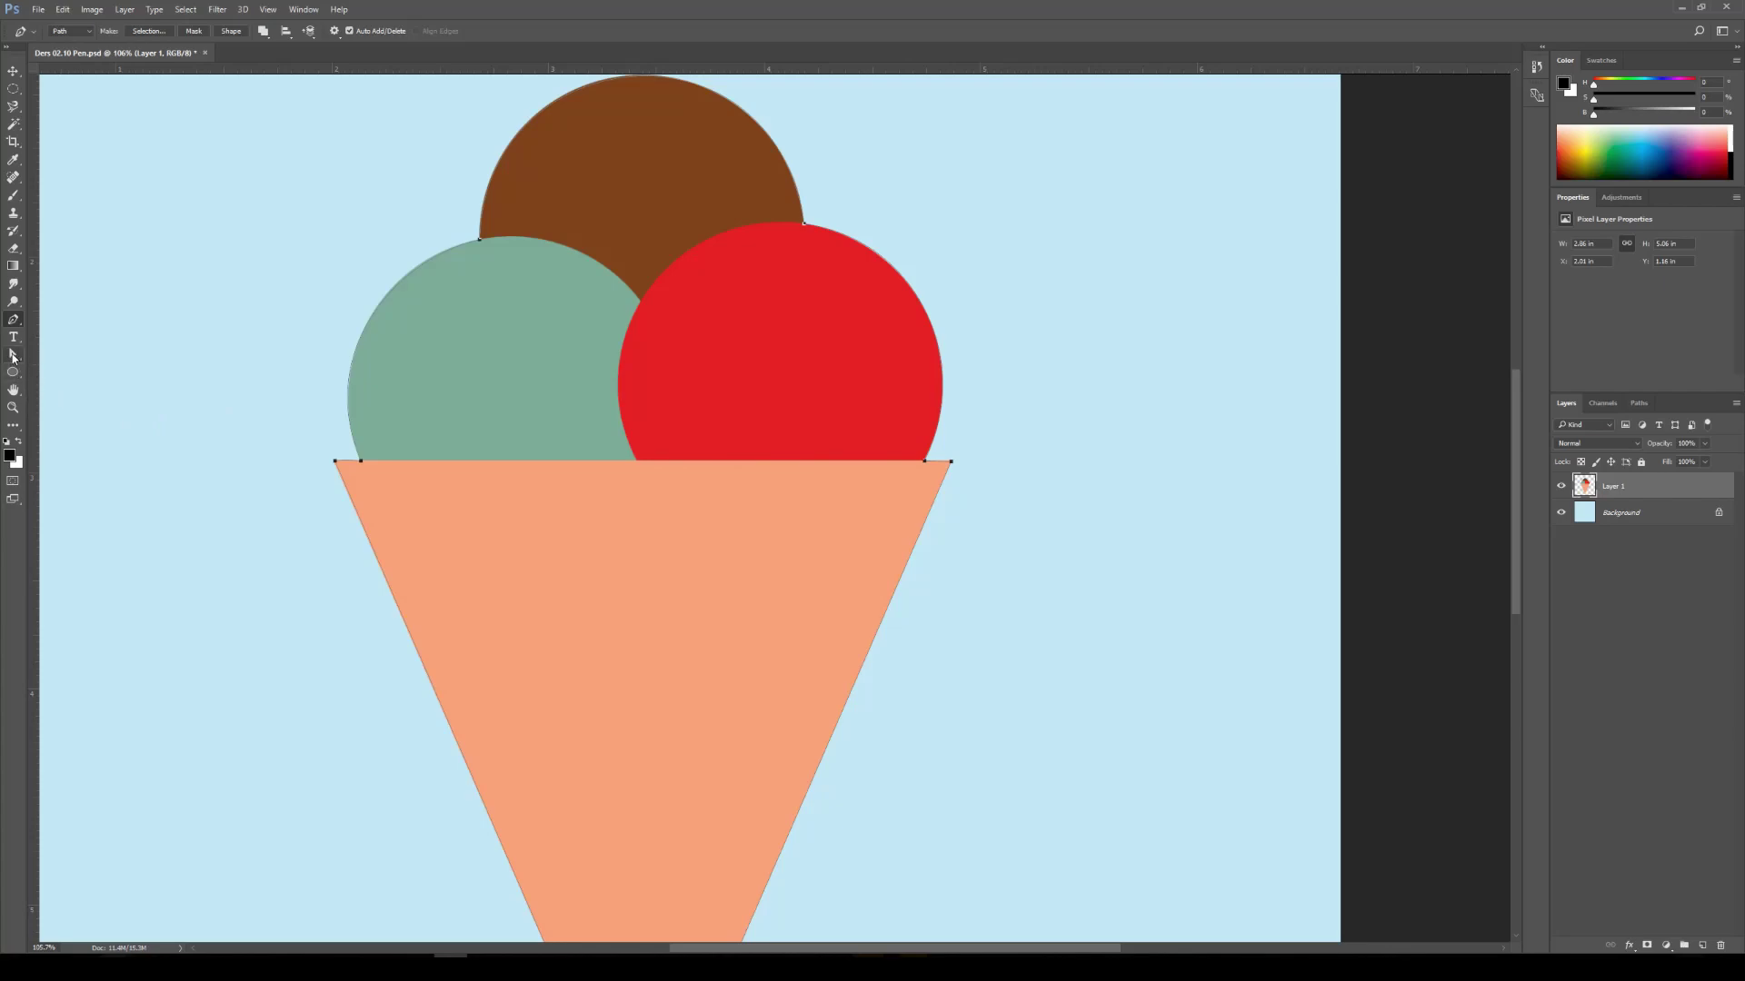
click(12, 355)
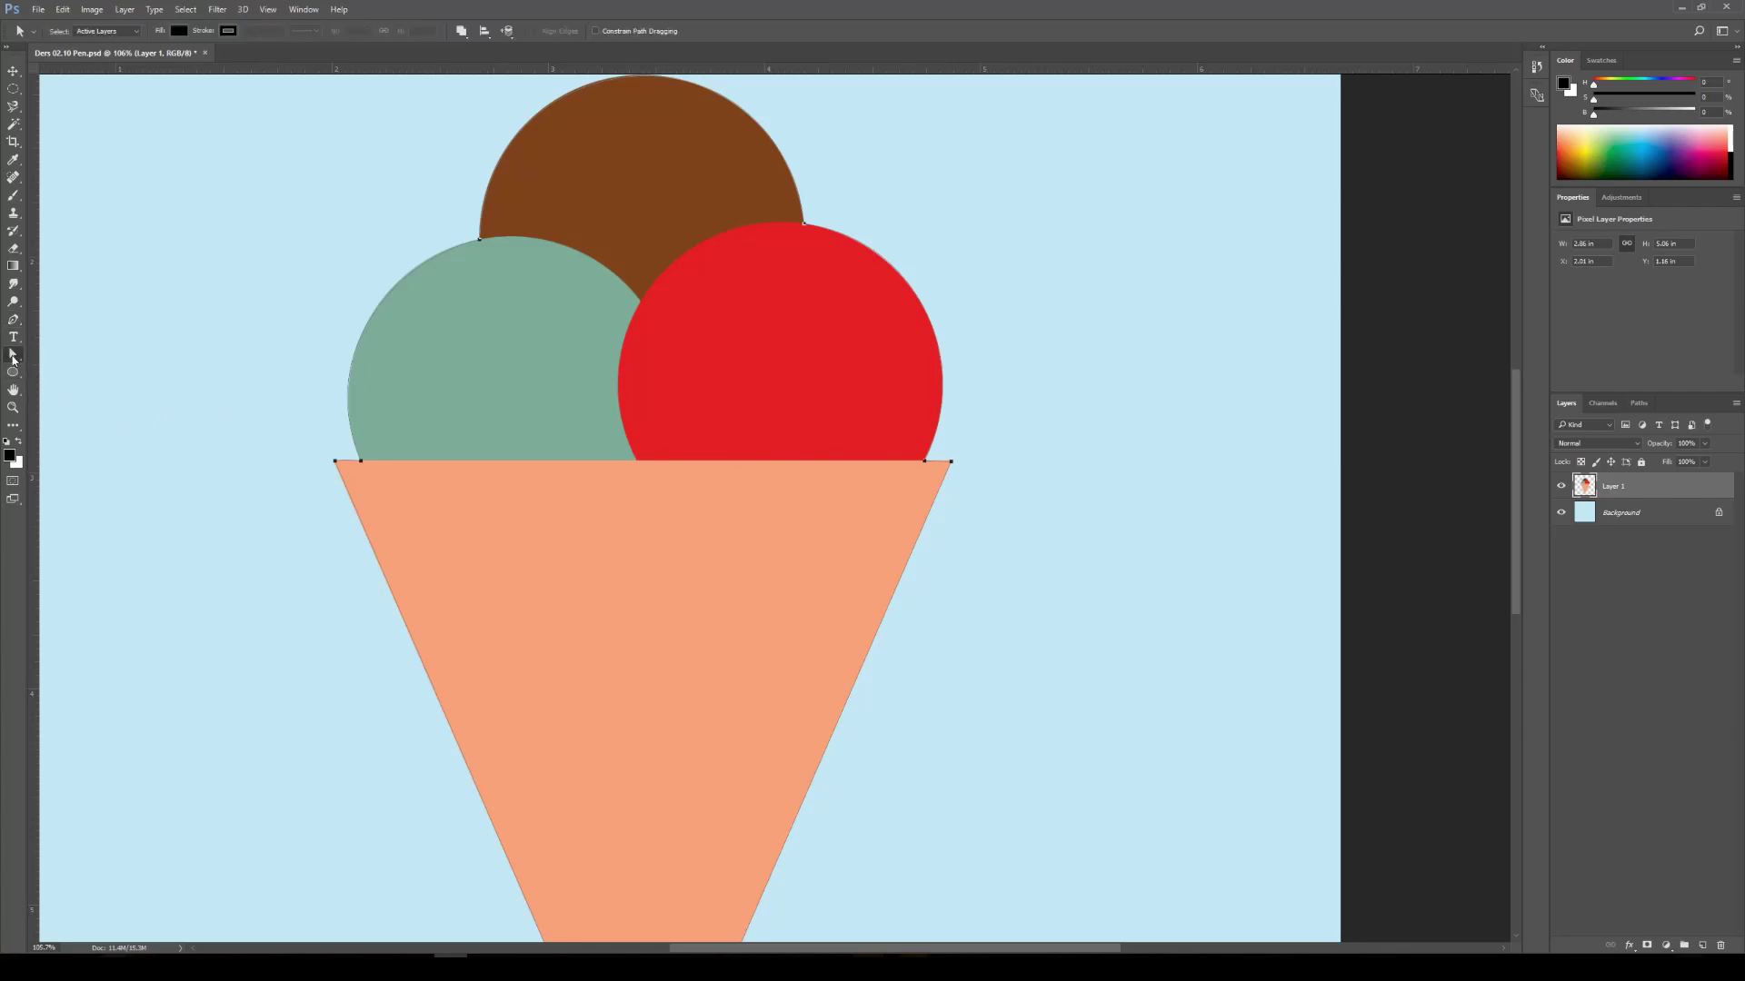
right_click(13, 355)
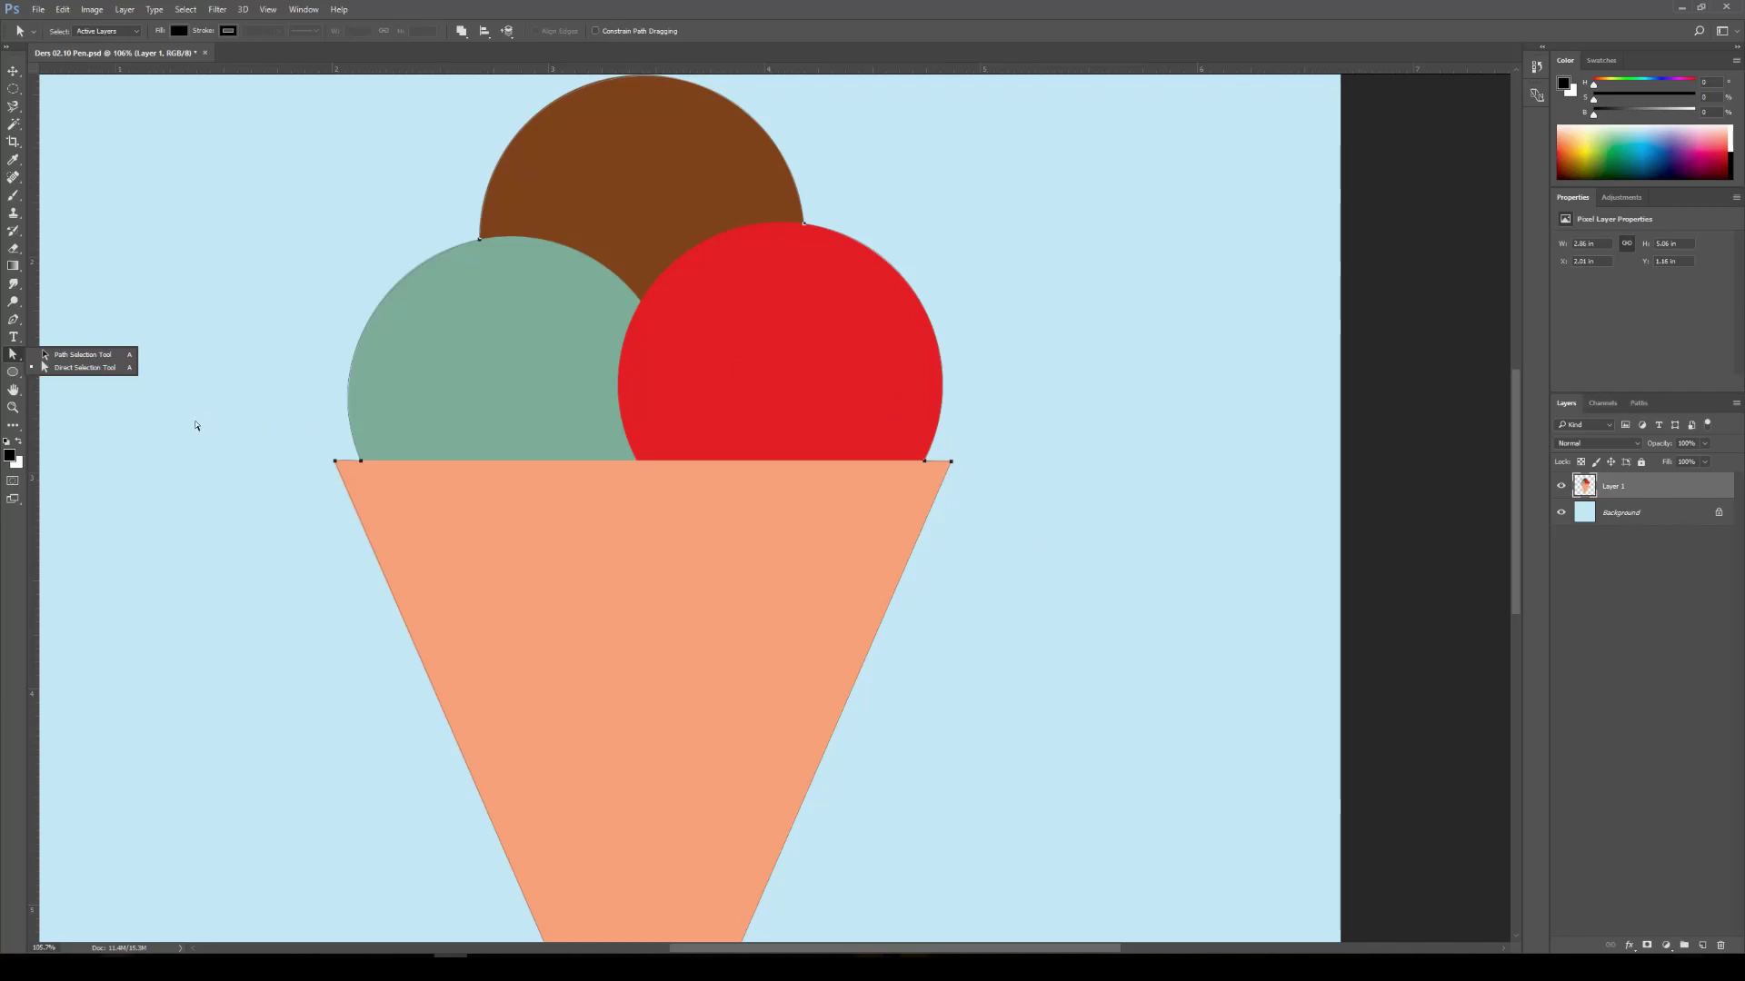
click(90, 357)
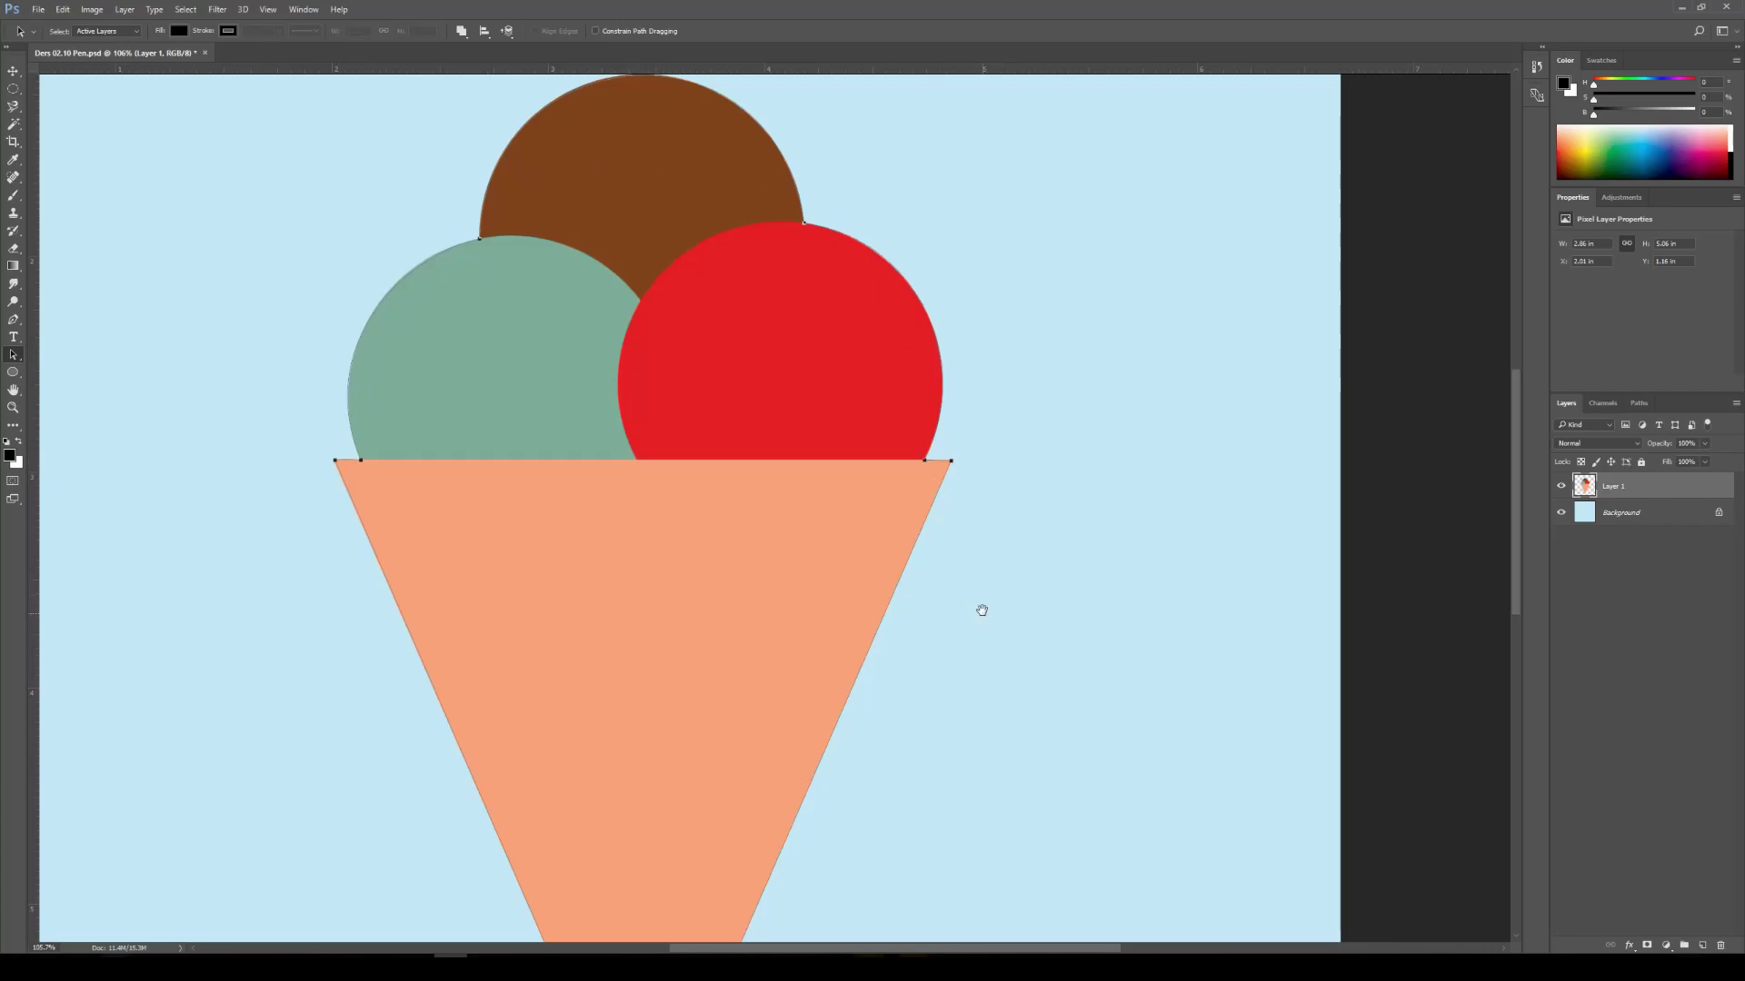
scroll(979, 613, down, 4)
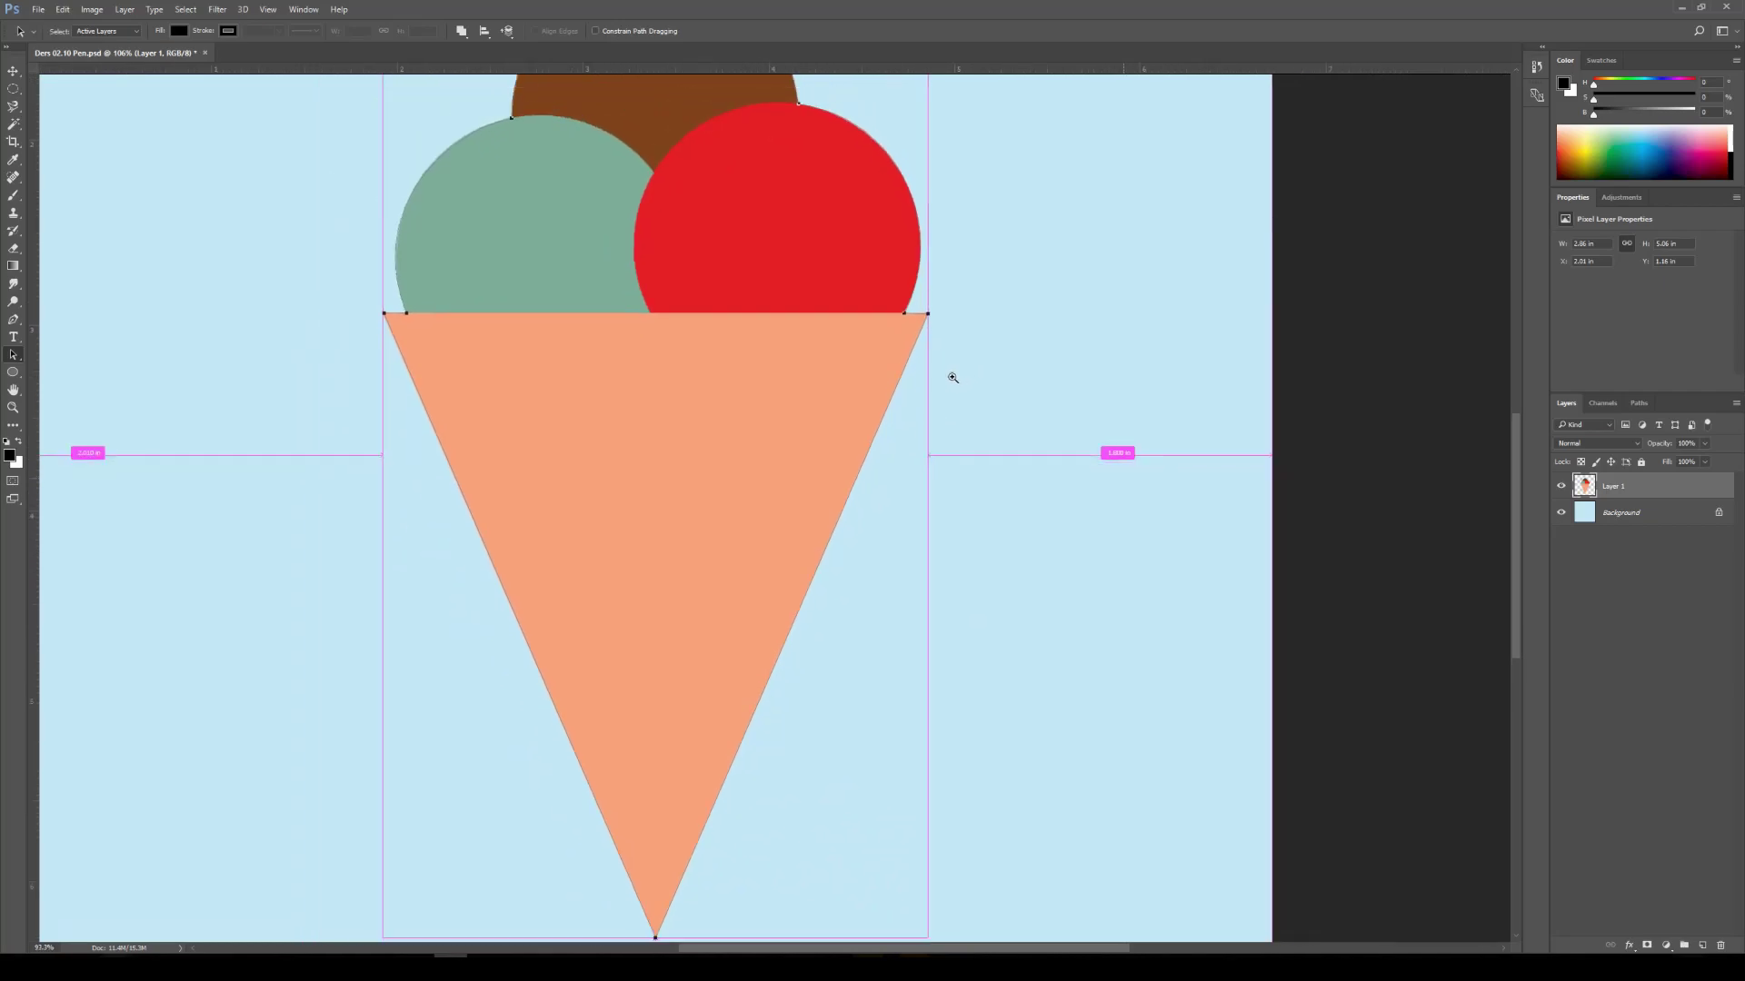
scroll(950, 375, up, 3)
scroll(1043, 366, down, 4)
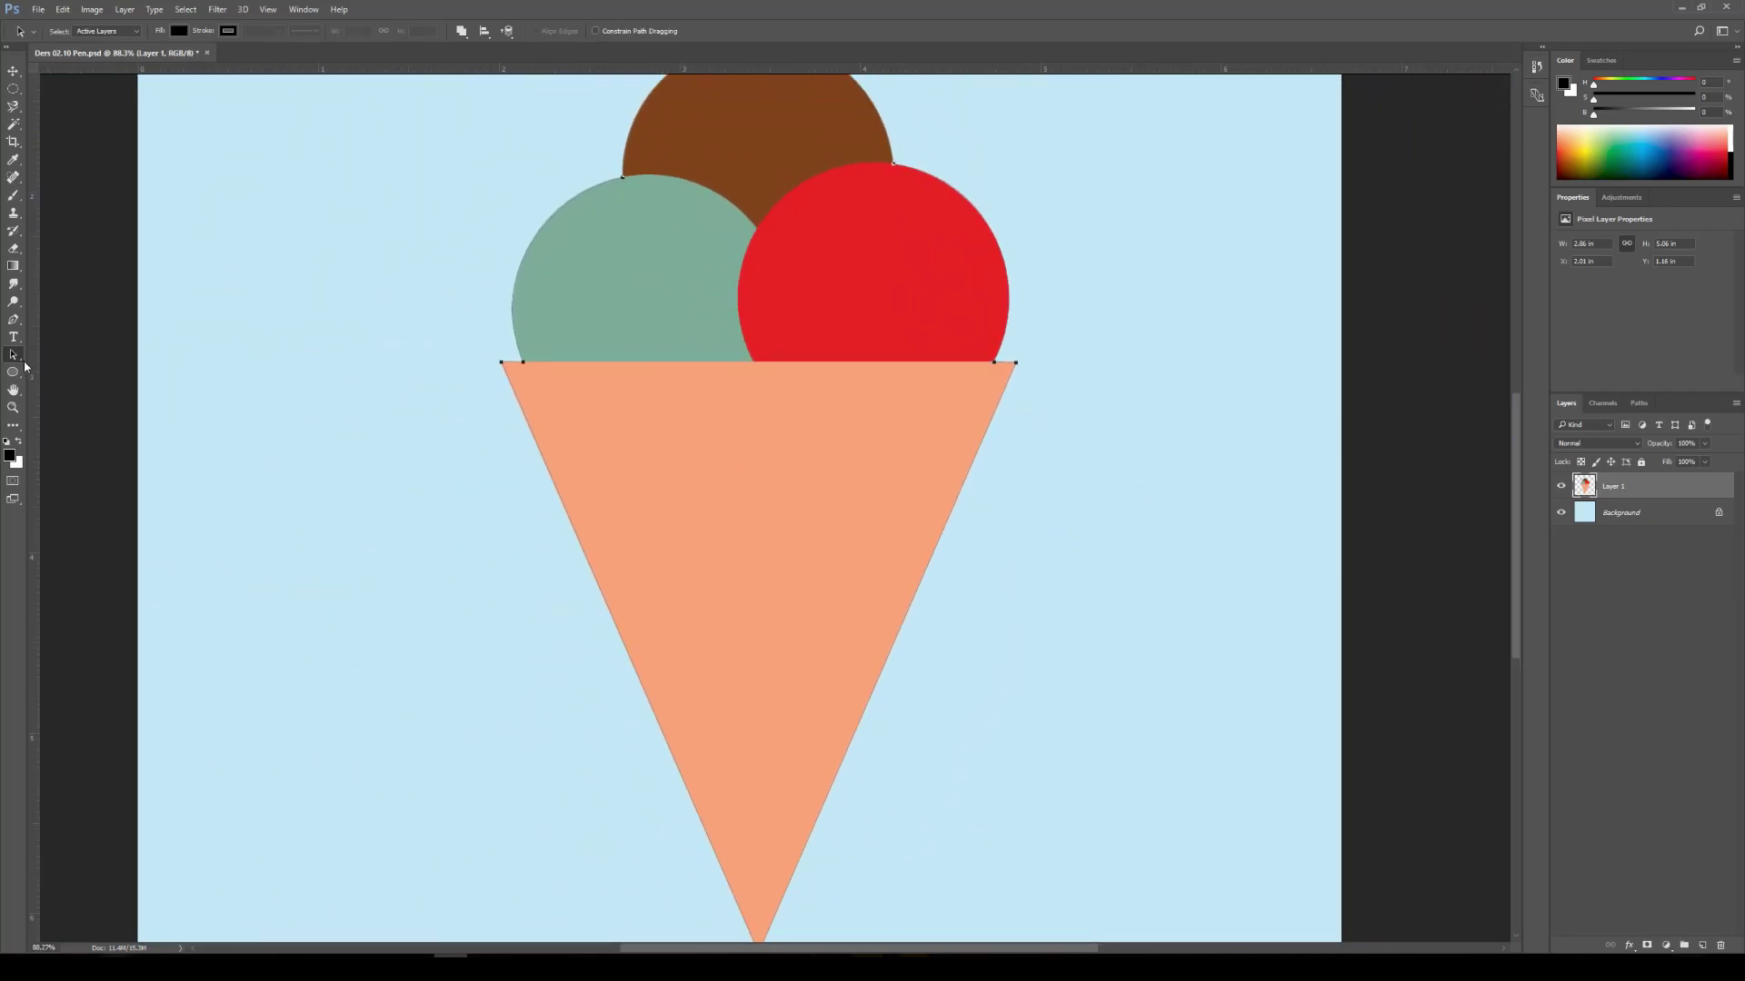
Switch to the Direct Selection tool, ready to edit individual anchors of the ice cream outline
right_click(27, 363)
drag(1087, 417, 946, 386)
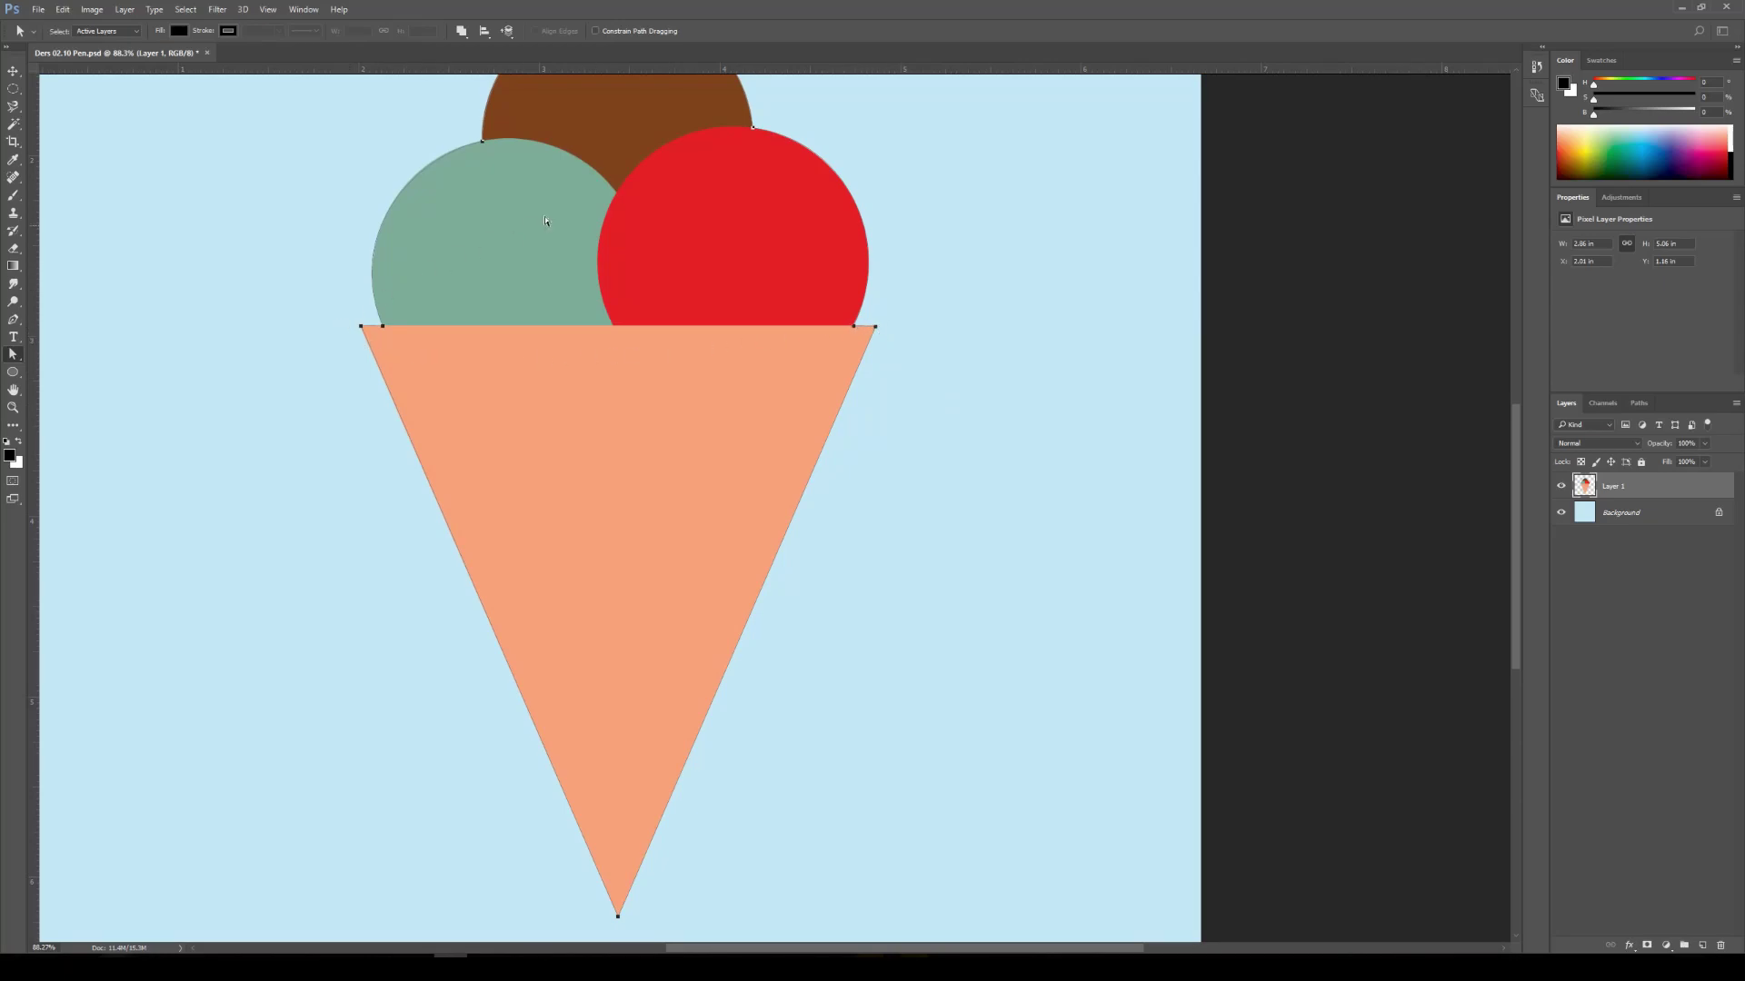
drag(942, 206, 919, 265)
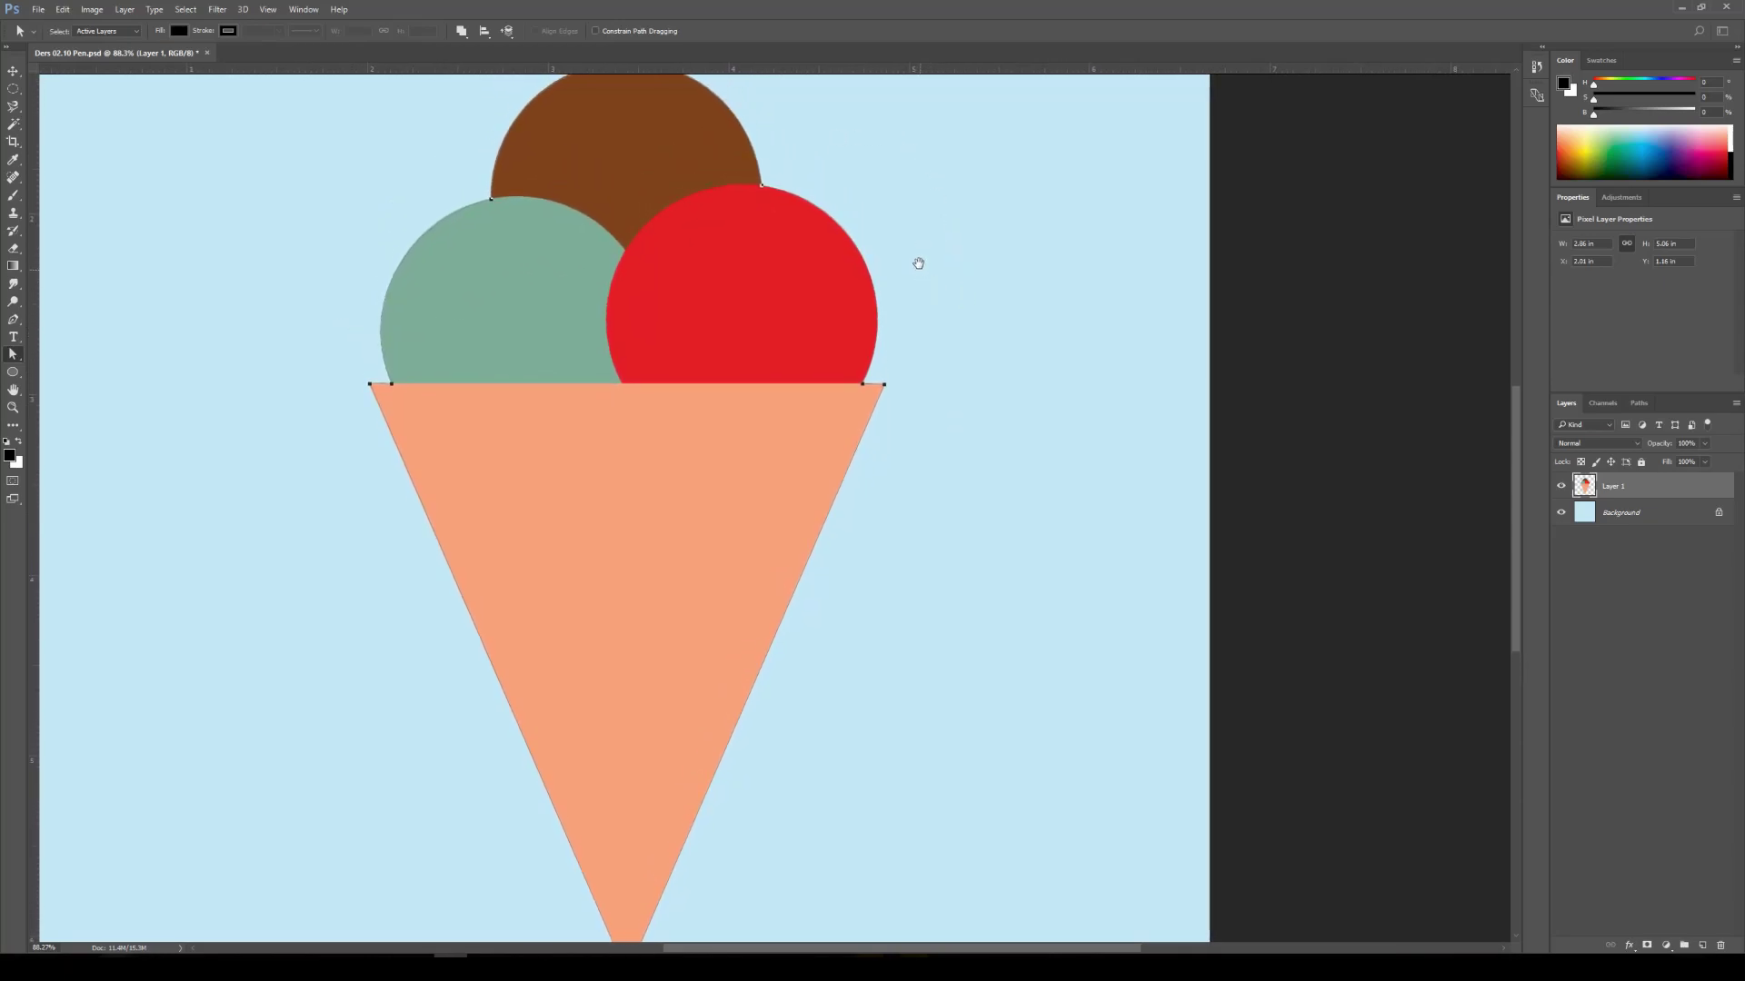
scroll(911, 437, down, 1)
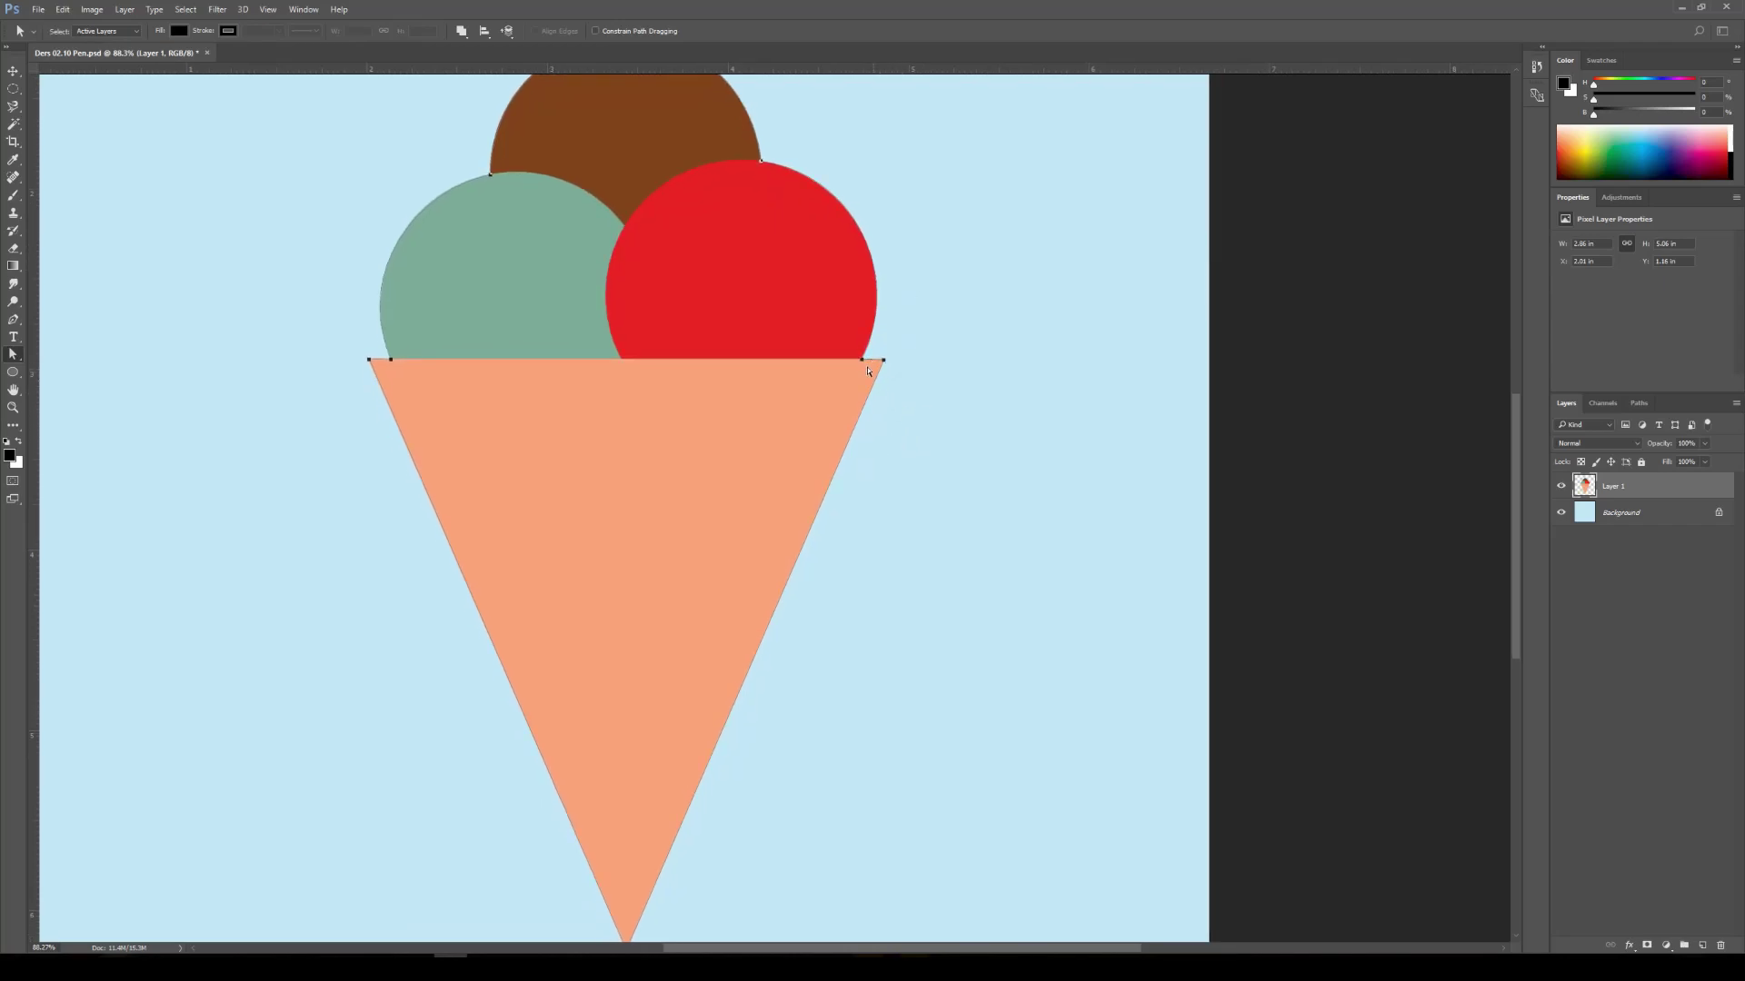
Move the anchor at the right end of the cone's rim onto the exact corner of the rim
click(942, 410)
drag(899, 528, 884, 463)
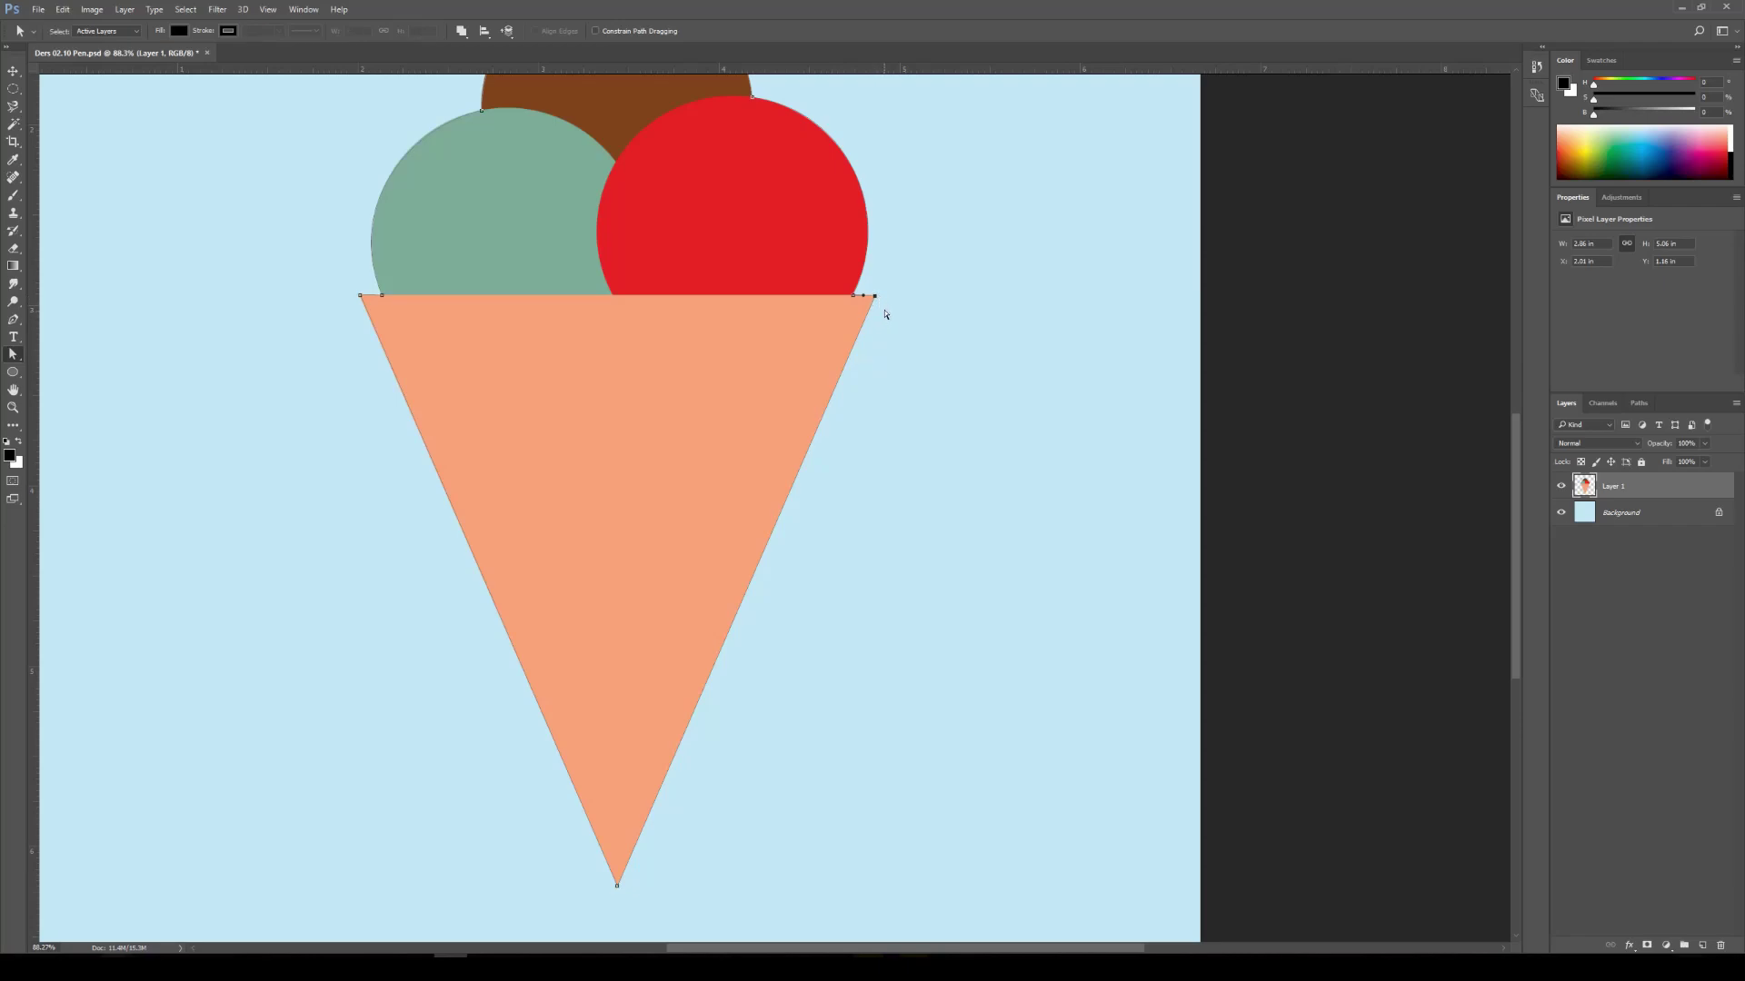
drag(892, 549, 844, 497)
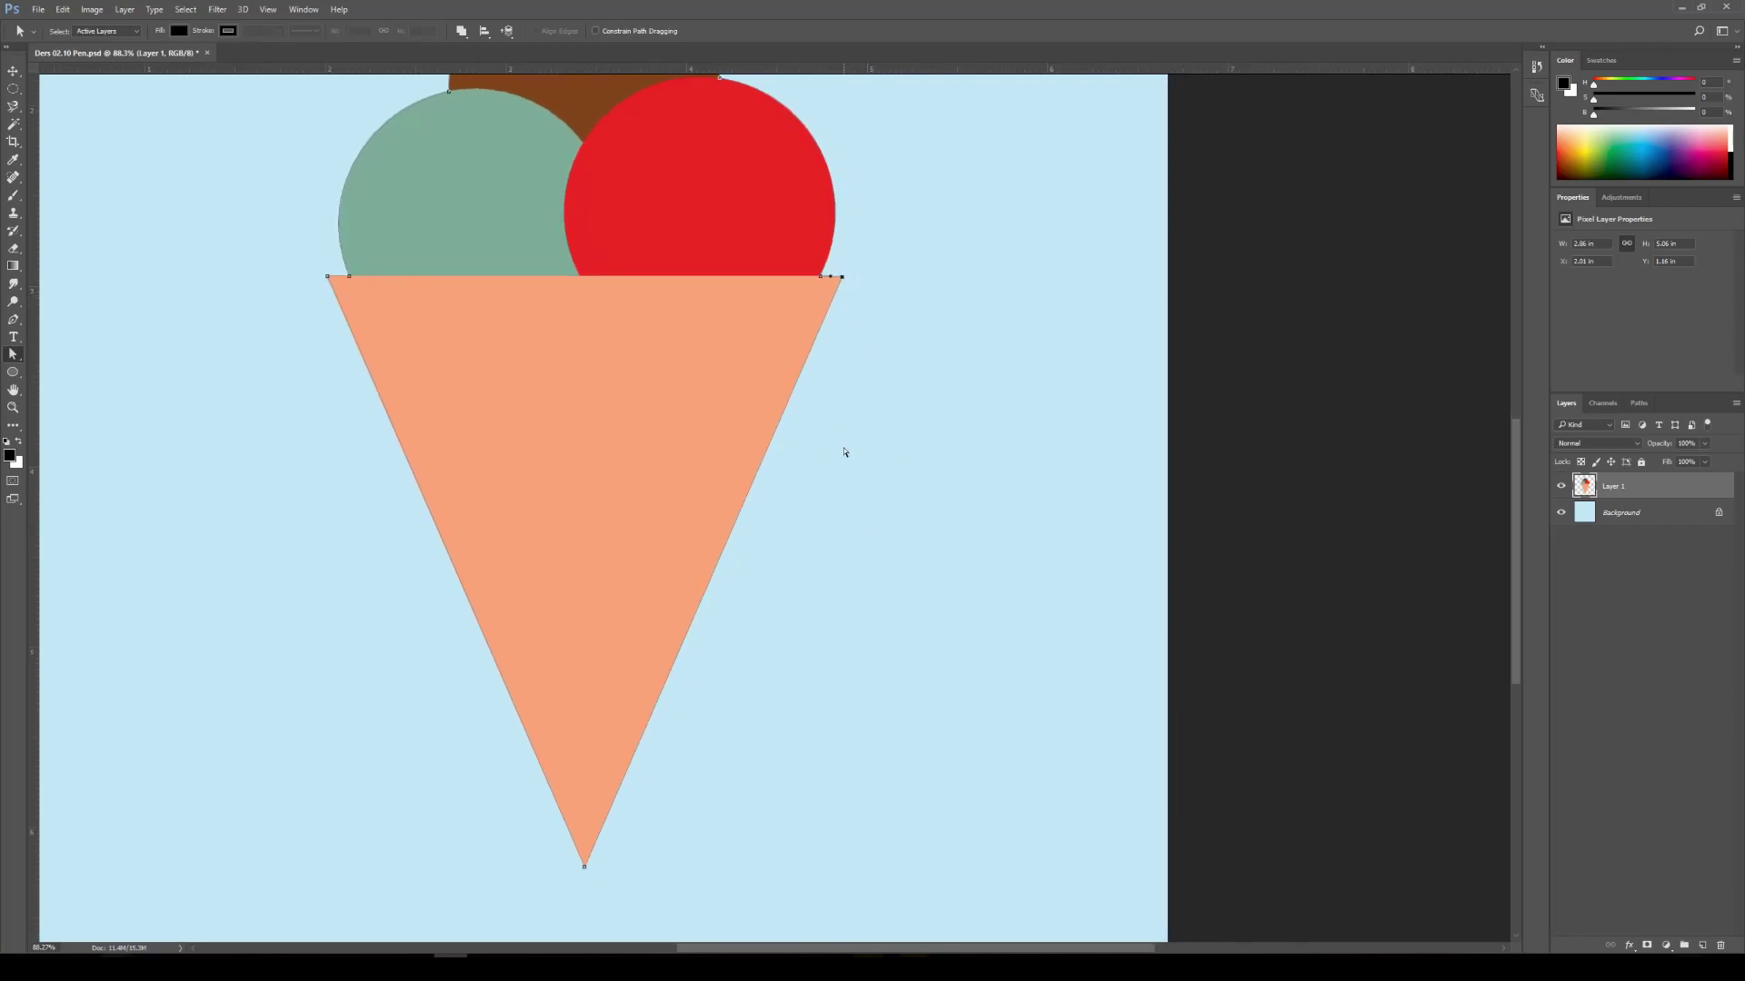
drag(807, 568, 794, 554)
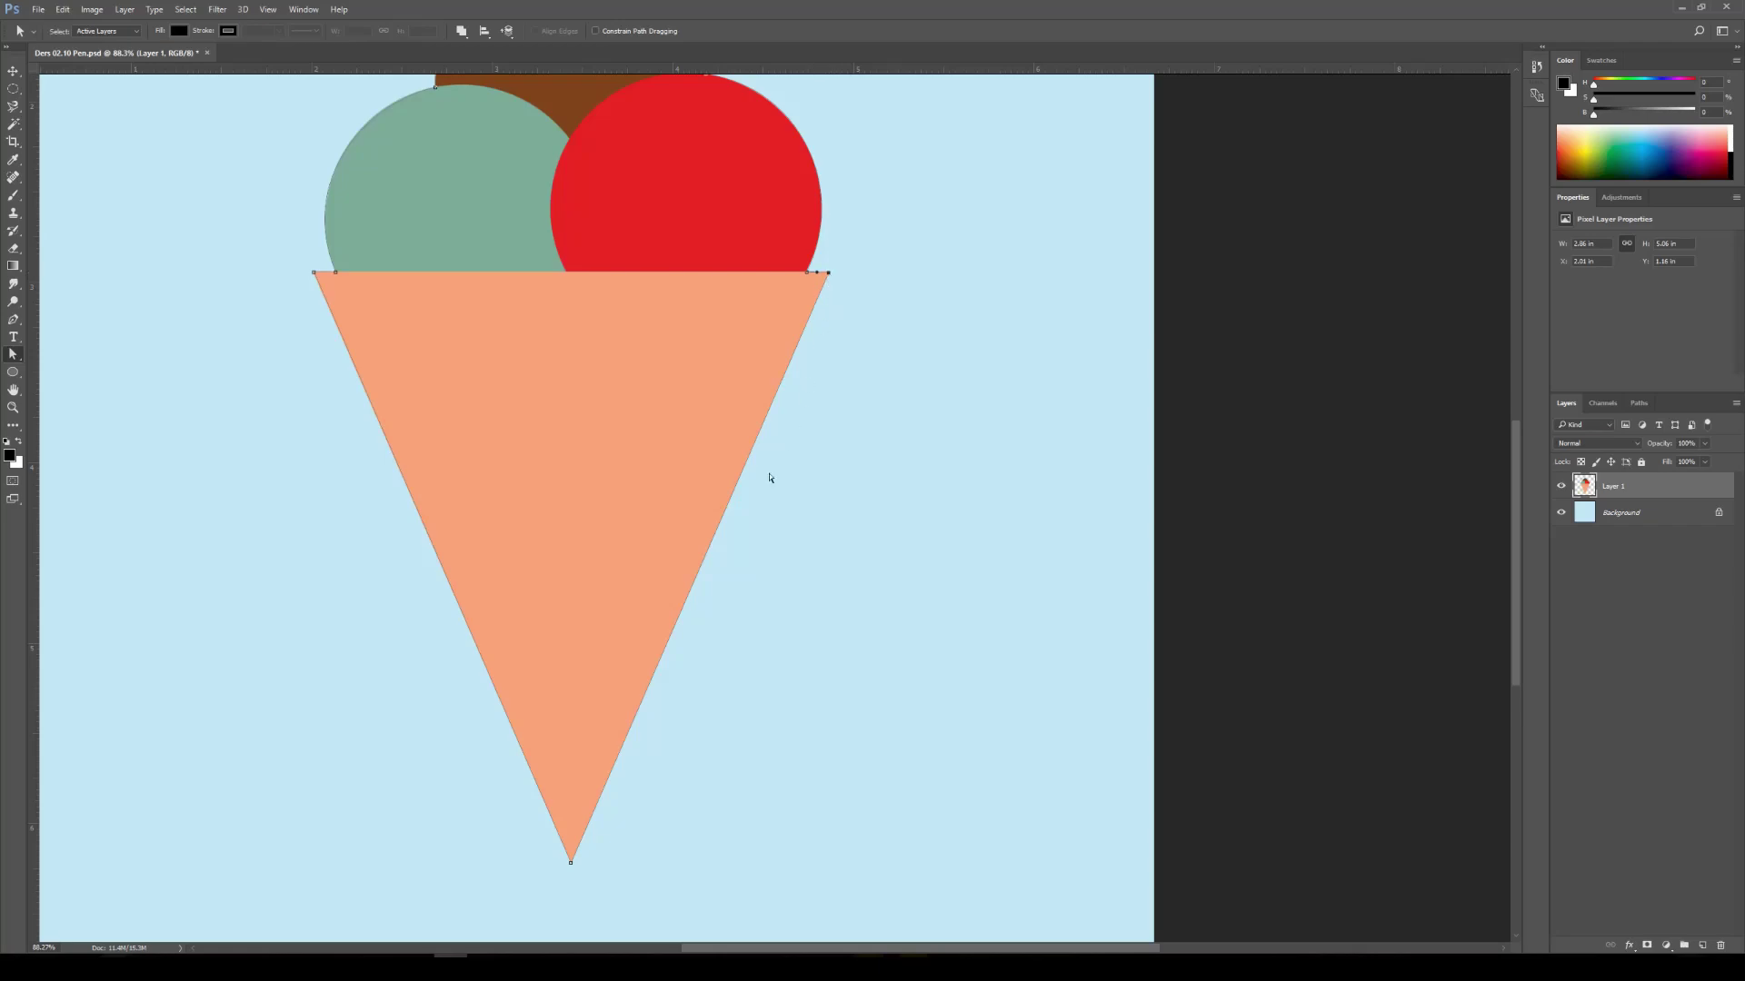
scroll(336, 268, up, 3)
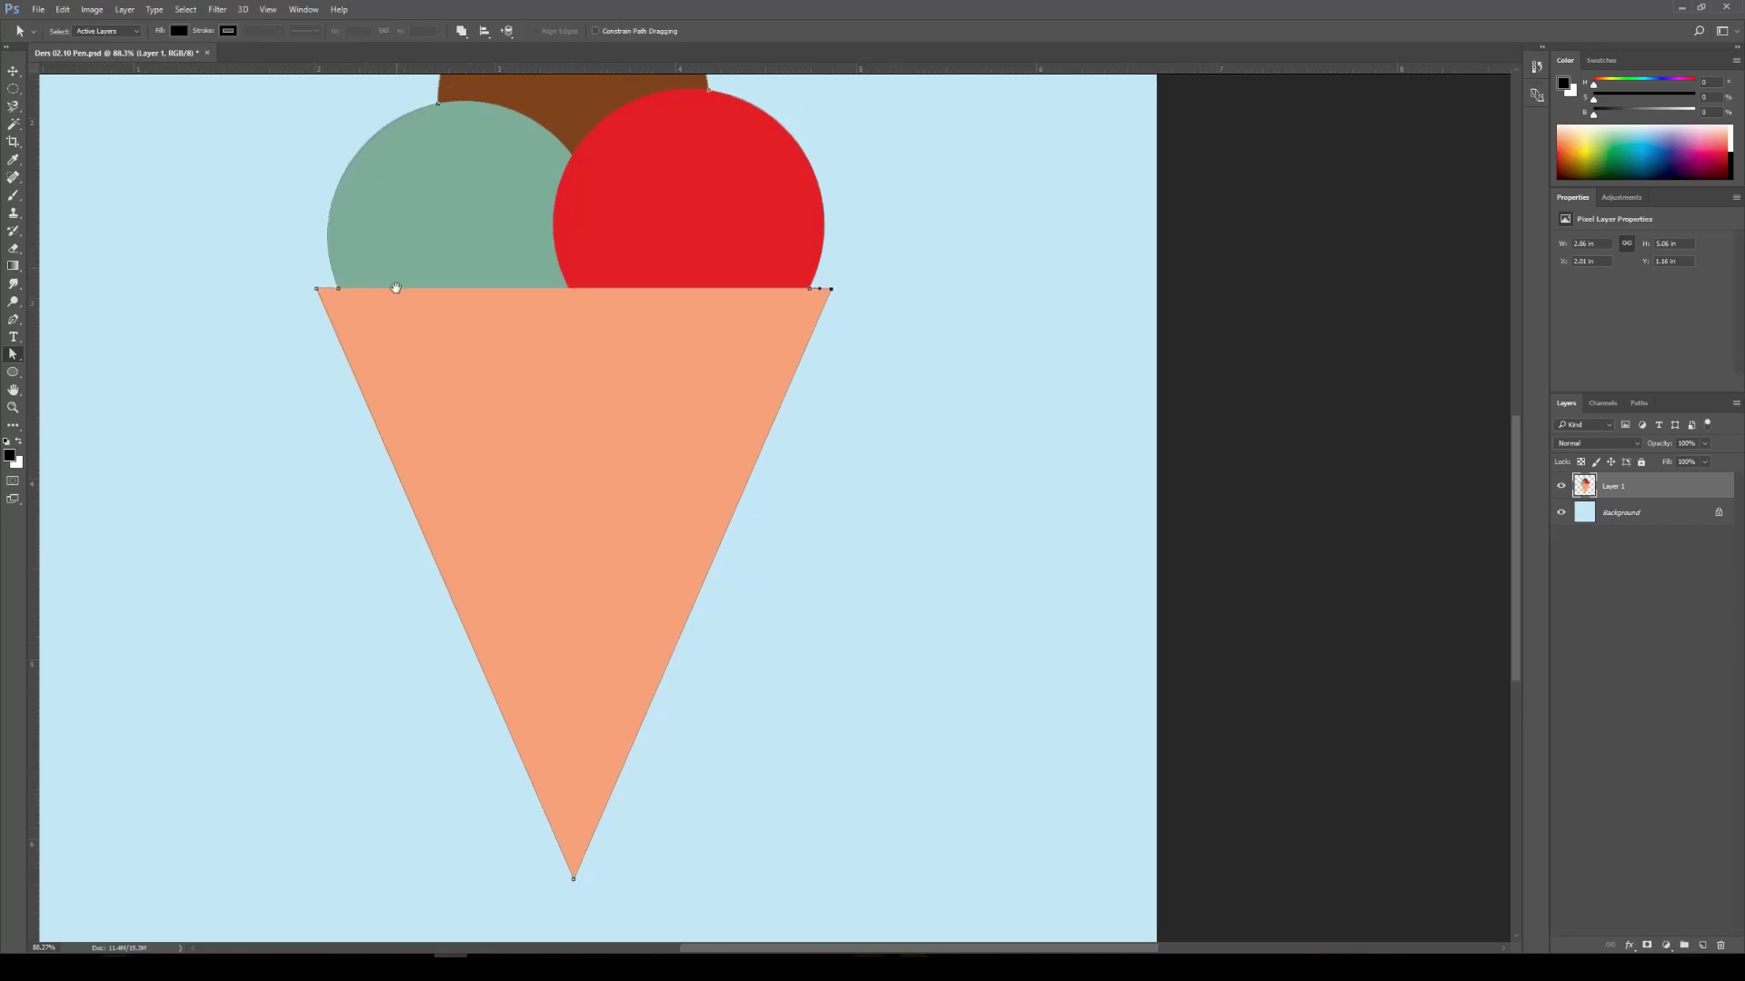
drag(953, 391, 1025, 409)
drag(791, 511, 885, 504)
scroll(882, 505, up, 4)
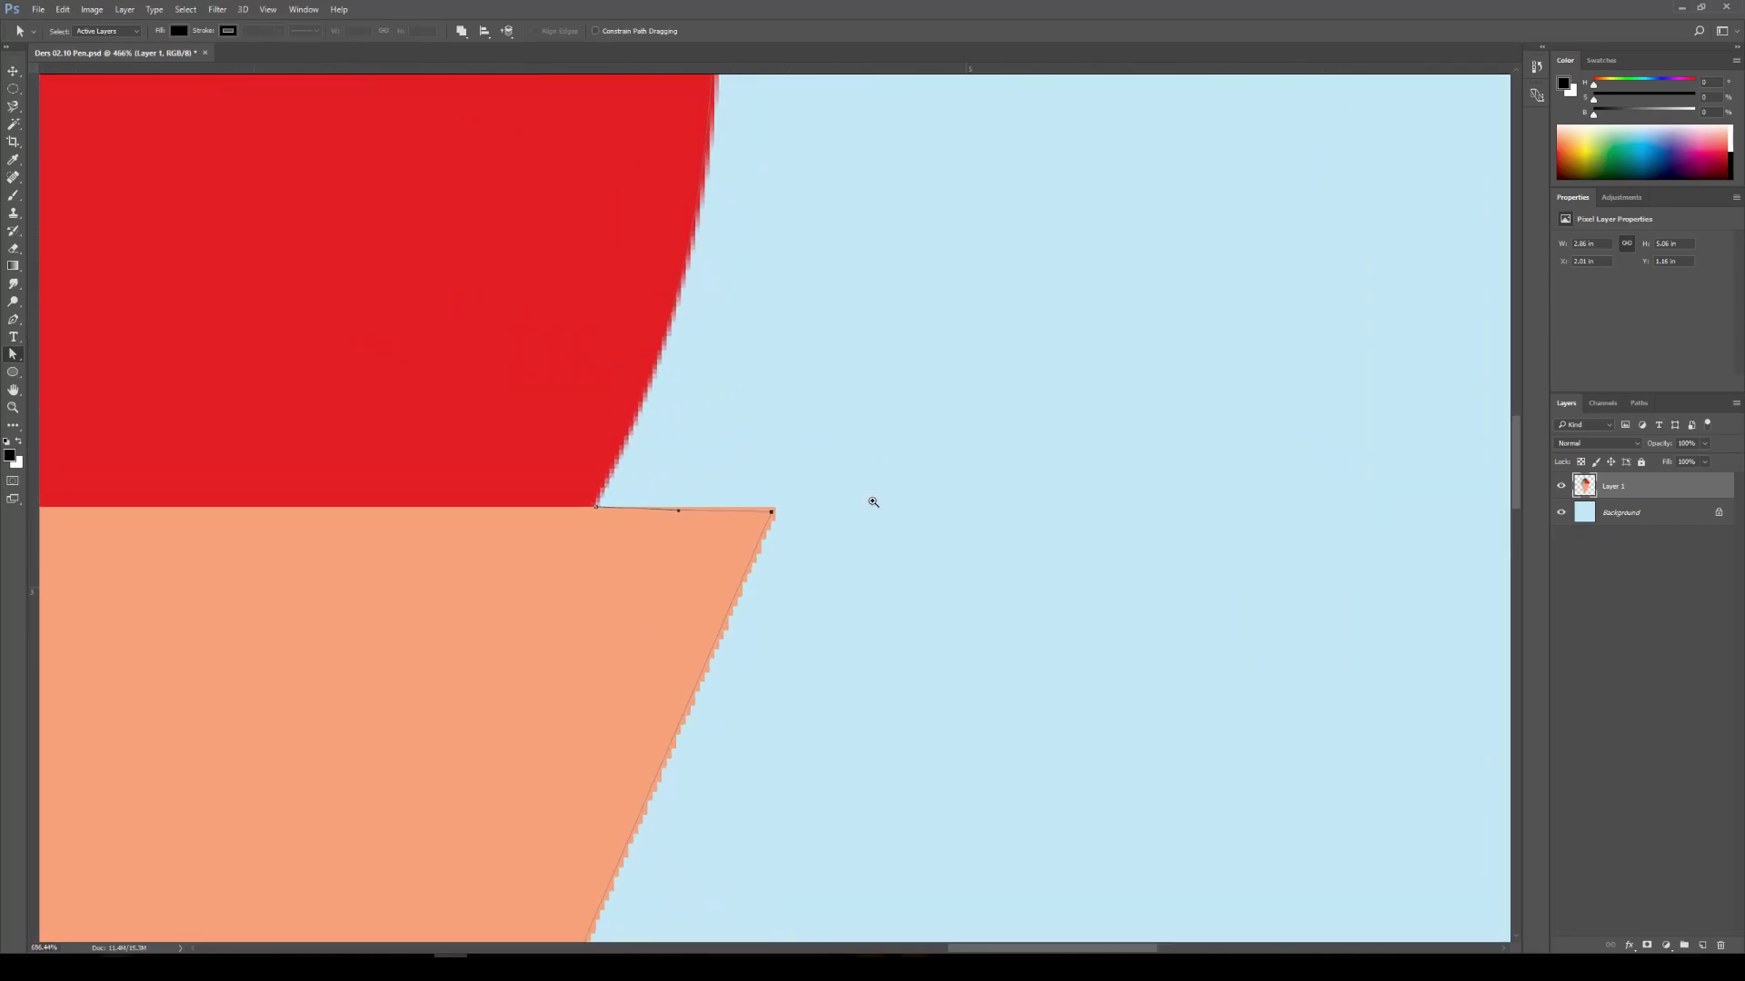
drag(773, 516, 778, 512)
Adjust the direction handle of the anchor at the red scoop's base so the segment follows the scoop's outer edge
drag(828, 503, 876, 592)
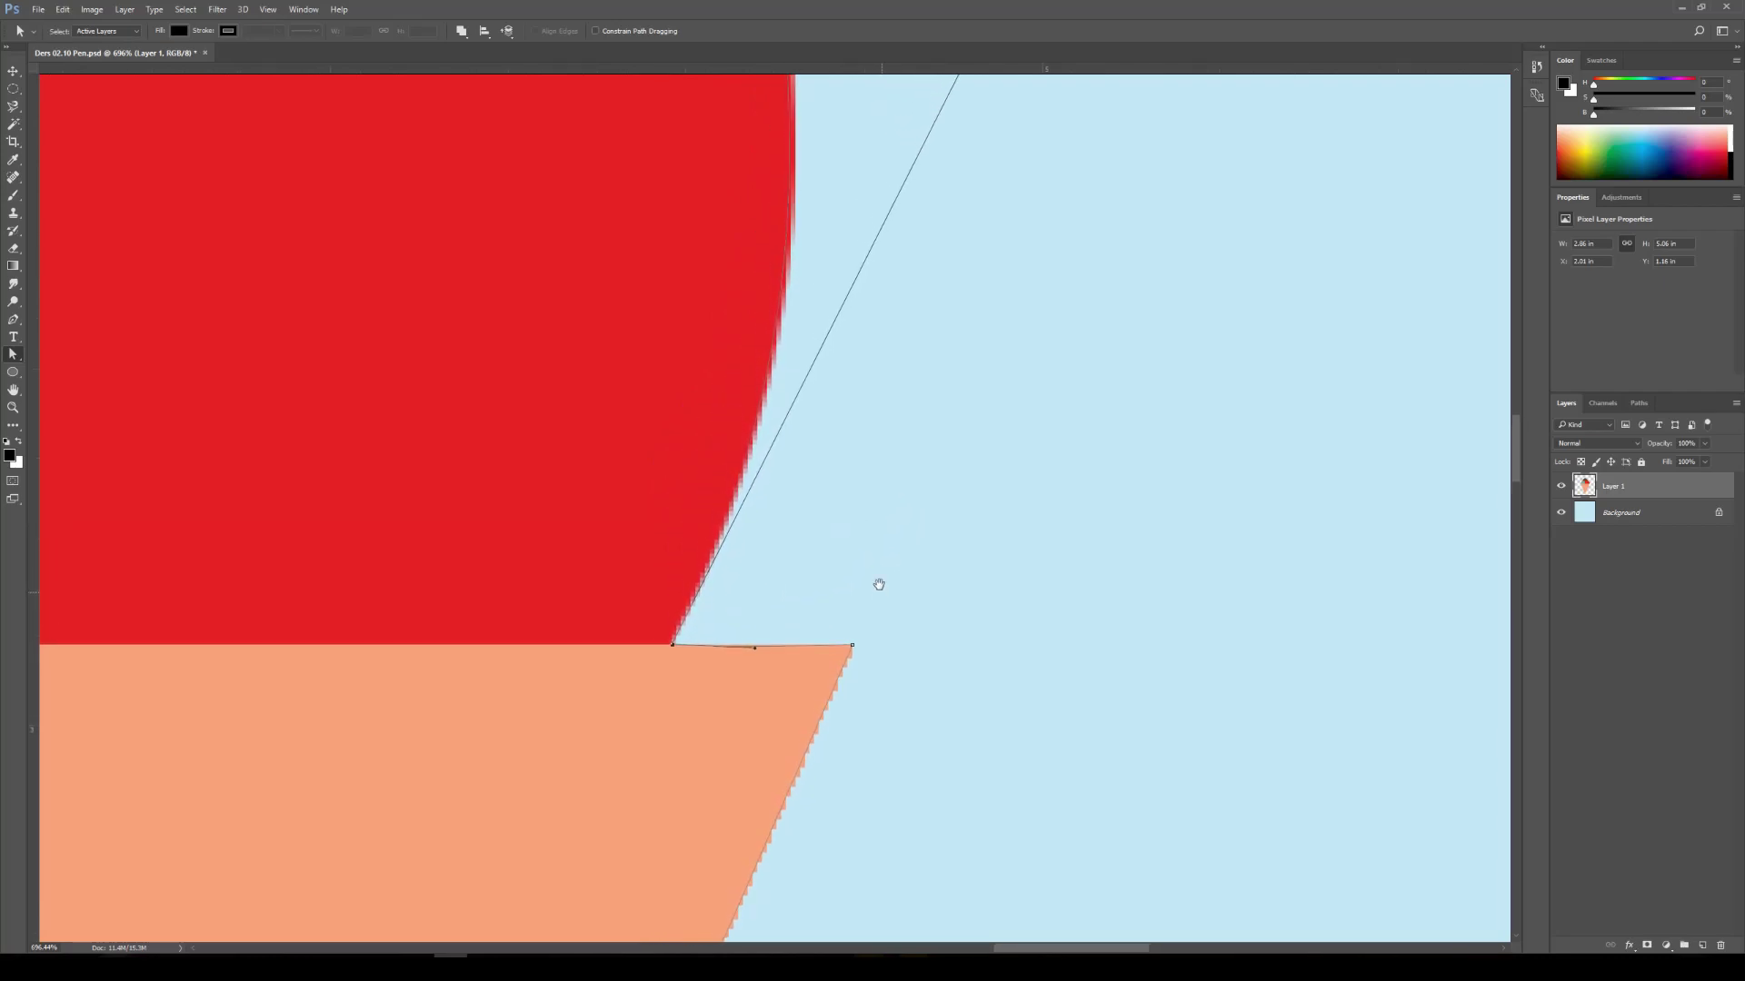
drag(919, 433, 890, 511)
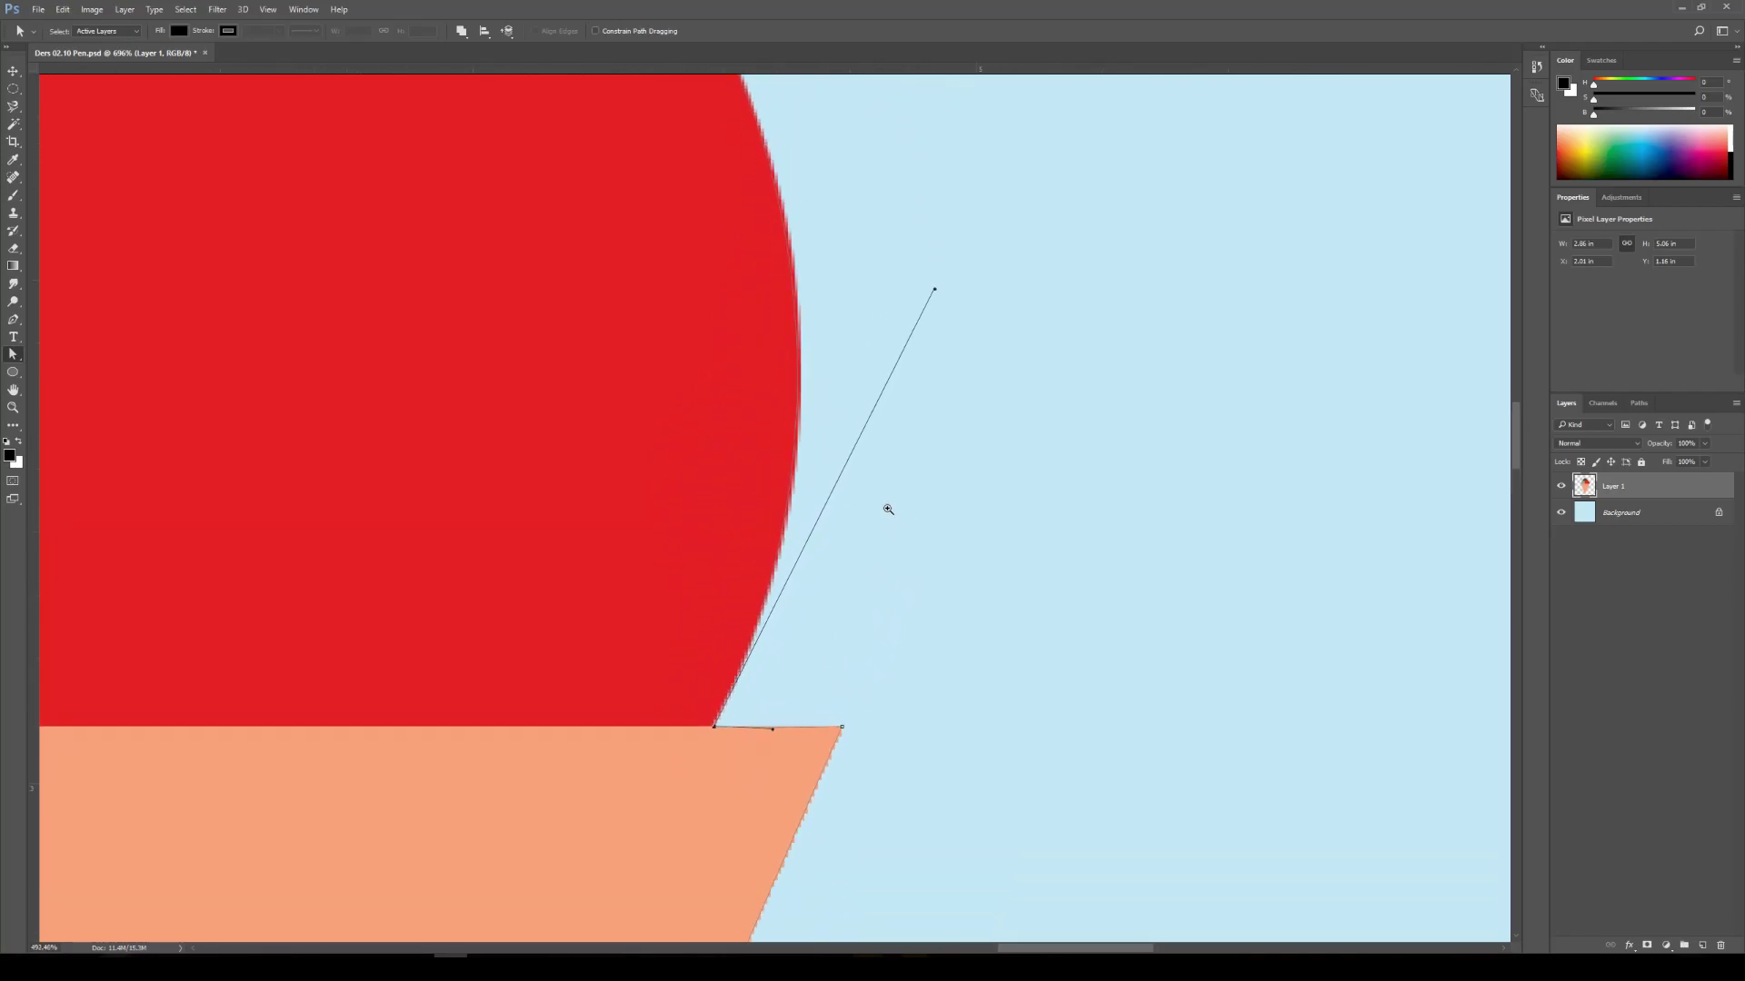
drag(938, 293, 945, 294)
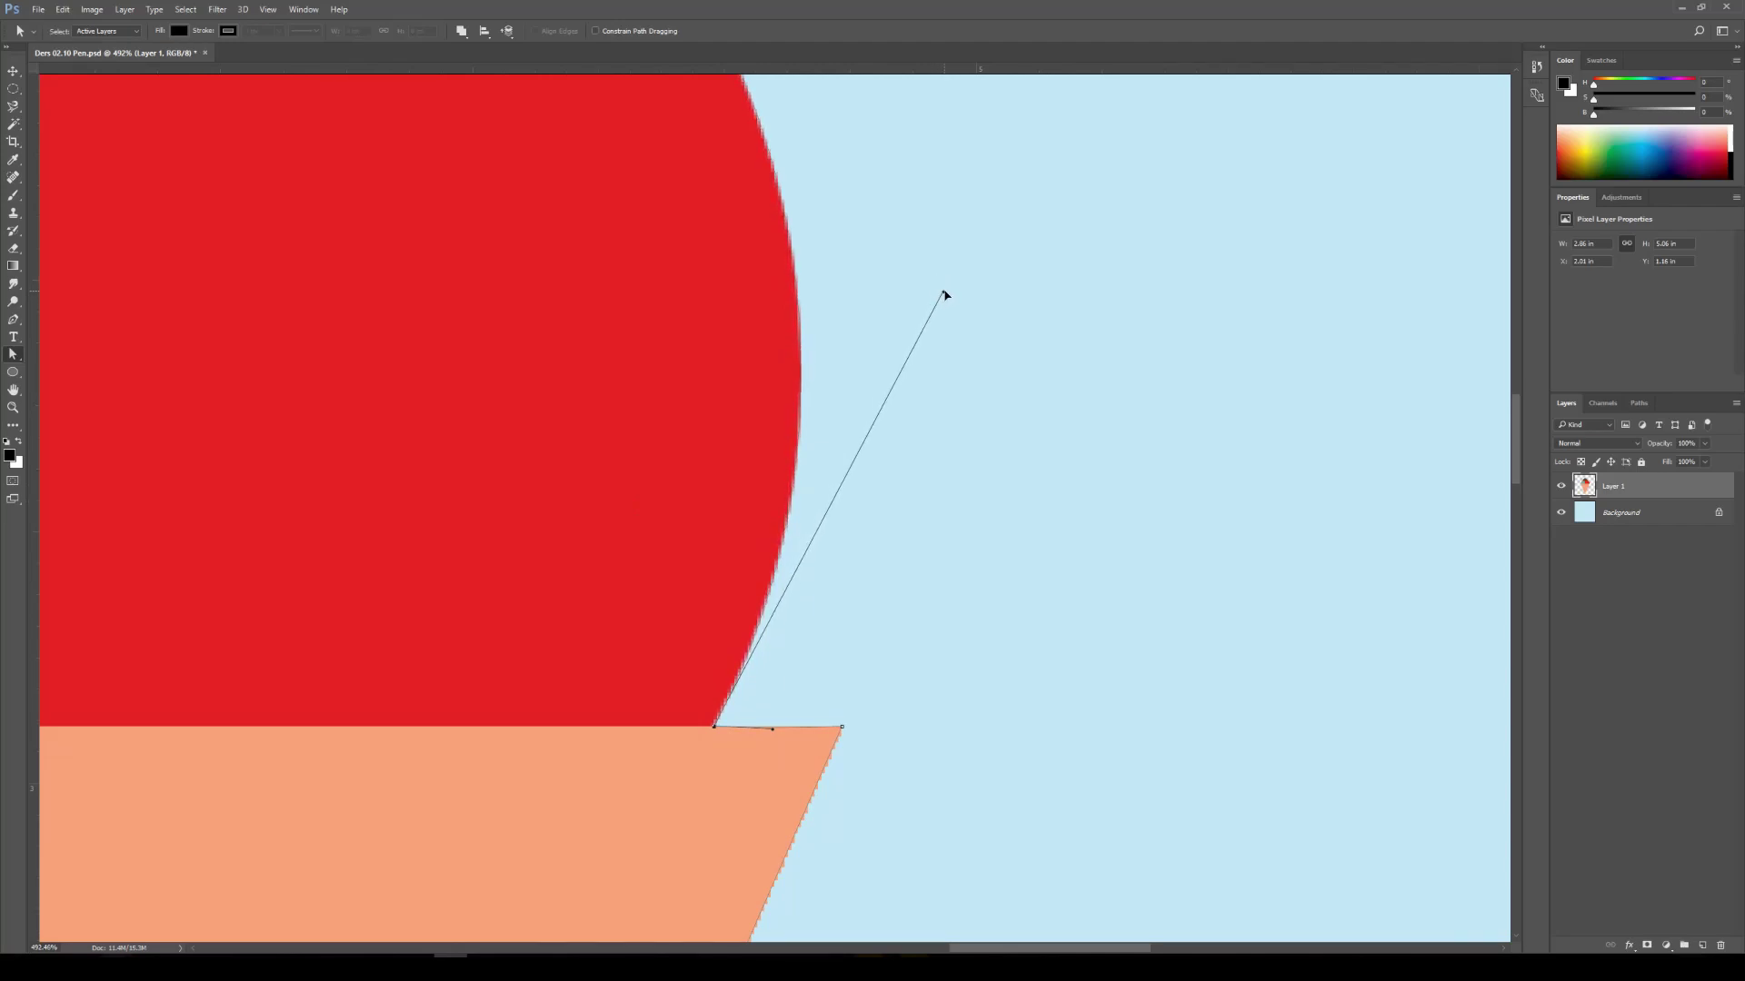
Examine how the path follows the scoops' edges and the overall outline of the ice cream cone
drag(694, 422, 972, 905)
drag(736, 447, 899, 604)
drag(591, 536, 840, 645)
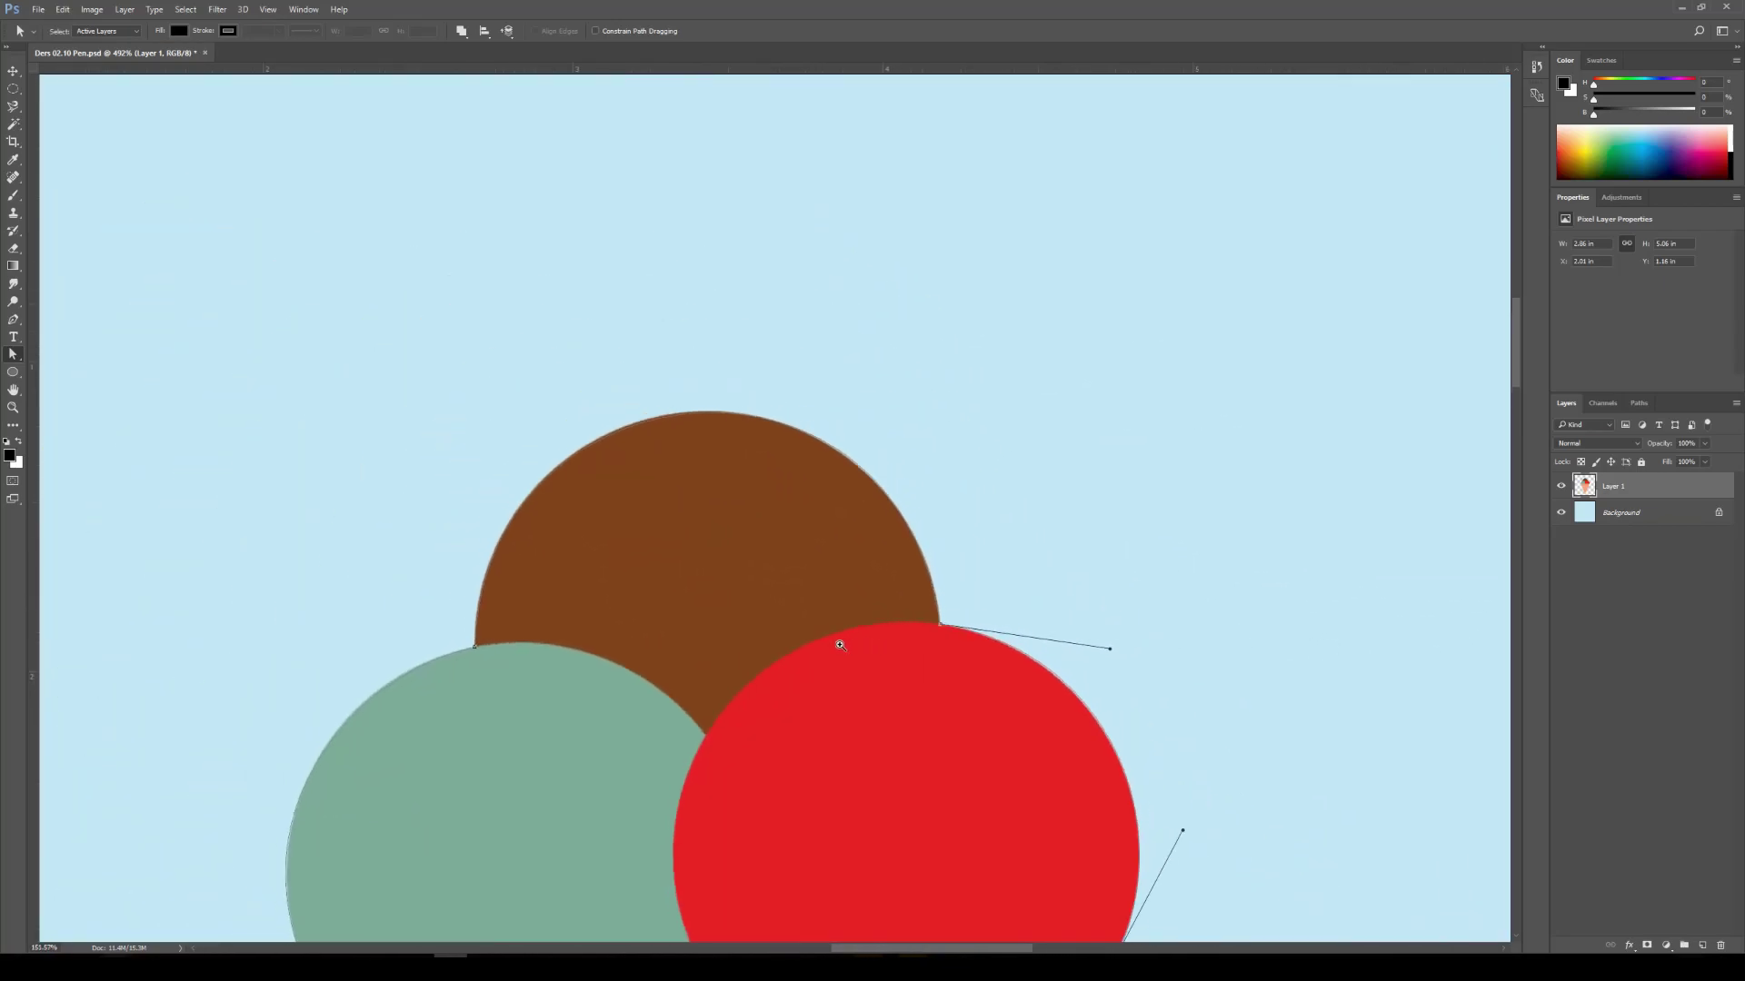
scroll(841, 646, down, 5)
scroll(873, 450, down, 3)
scroll(850, 442, down, 4)
scroll(799, 526, down, 2)
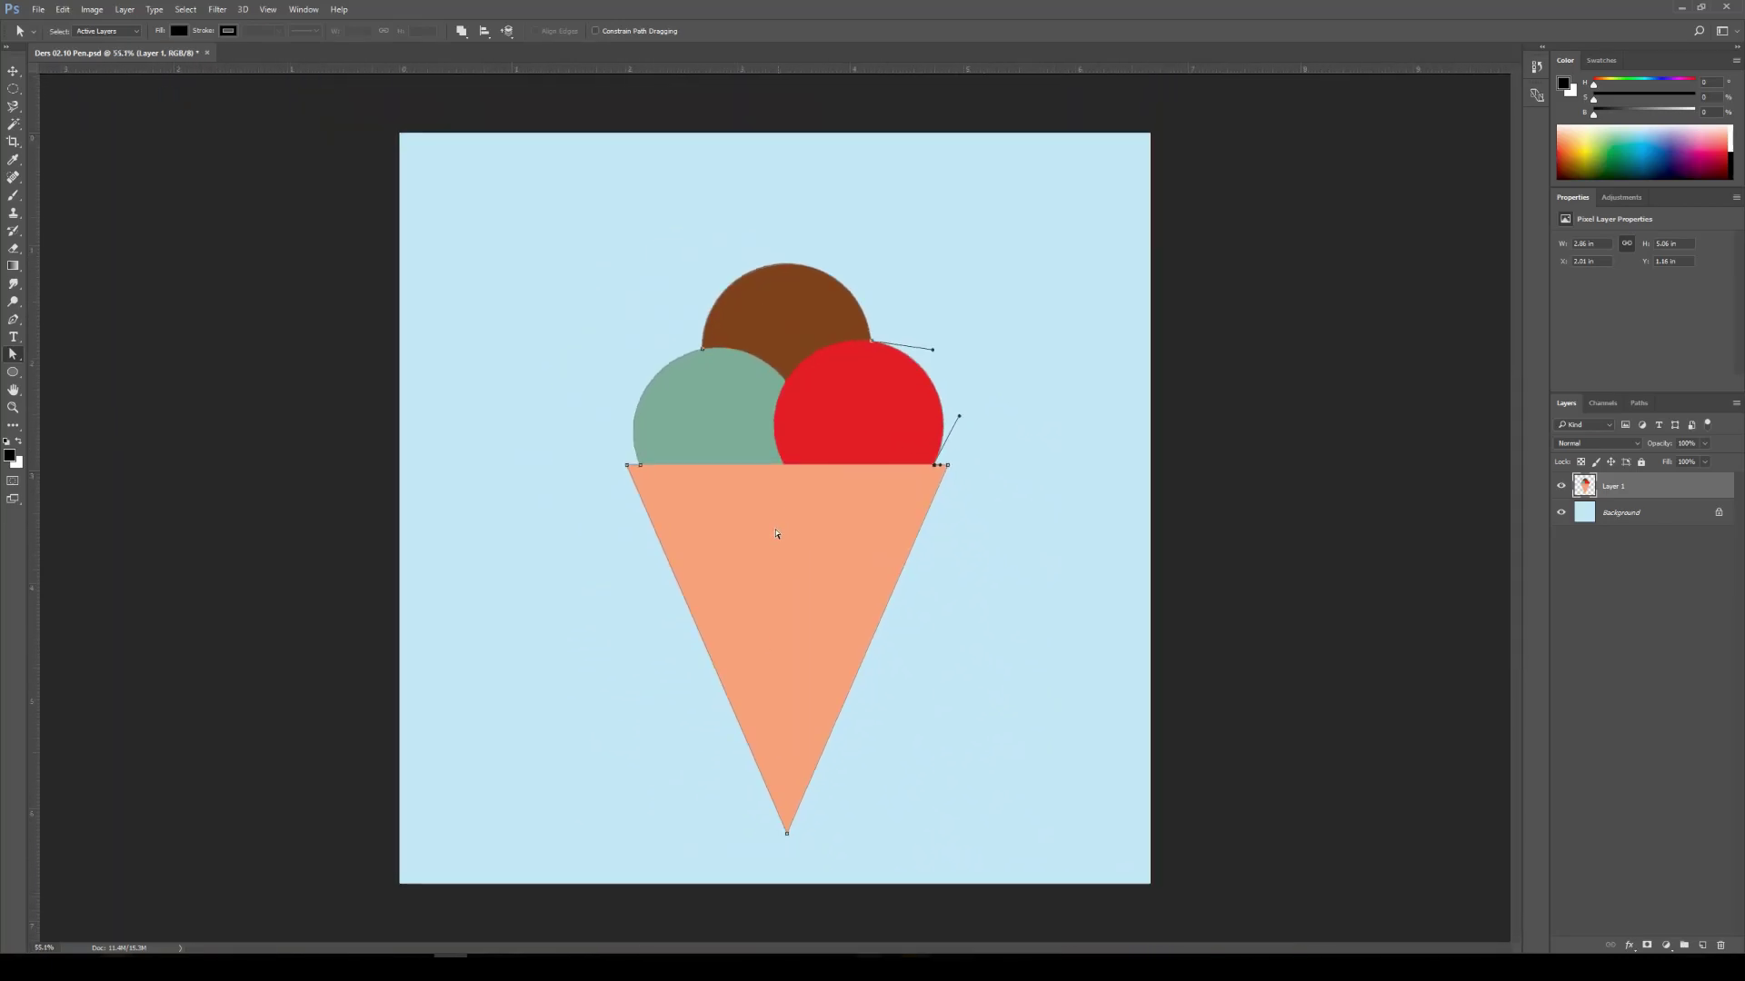
scroll(810, 546, up, 3)
drag(818, 527, 803, 514)
scroll(836, 547, down, 2)
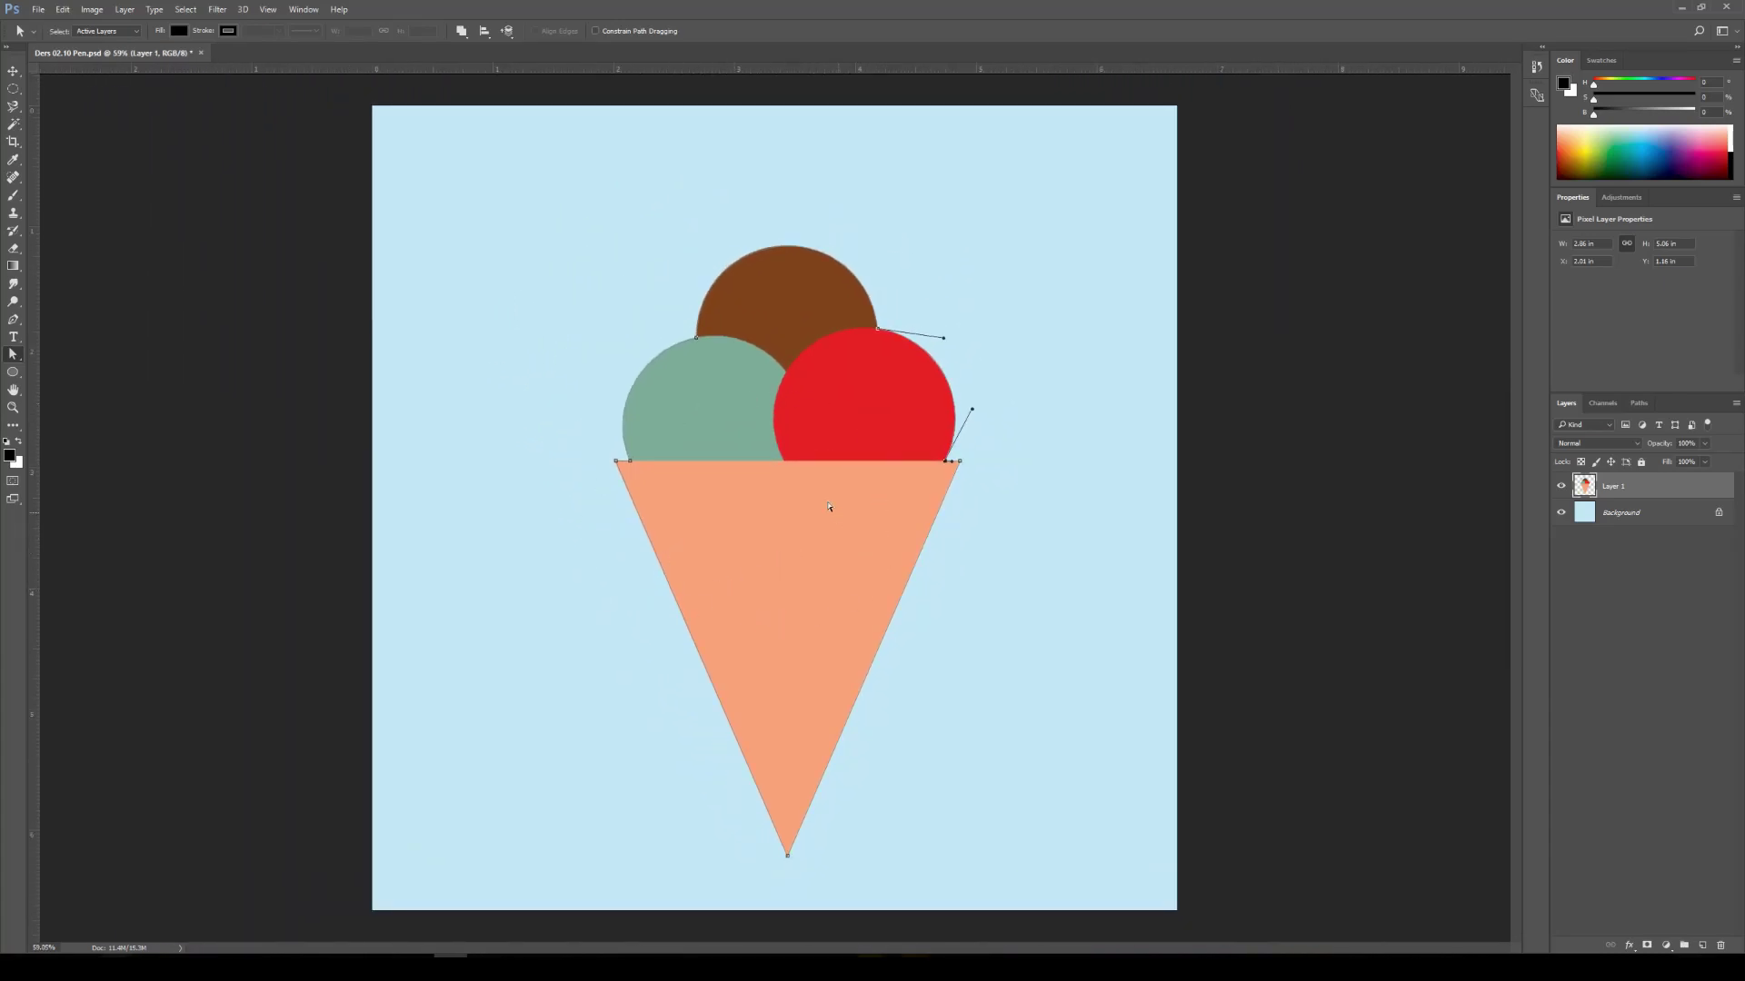
Select the whole closed ice cream path with the Path Selection tool
right_click(13, 355)
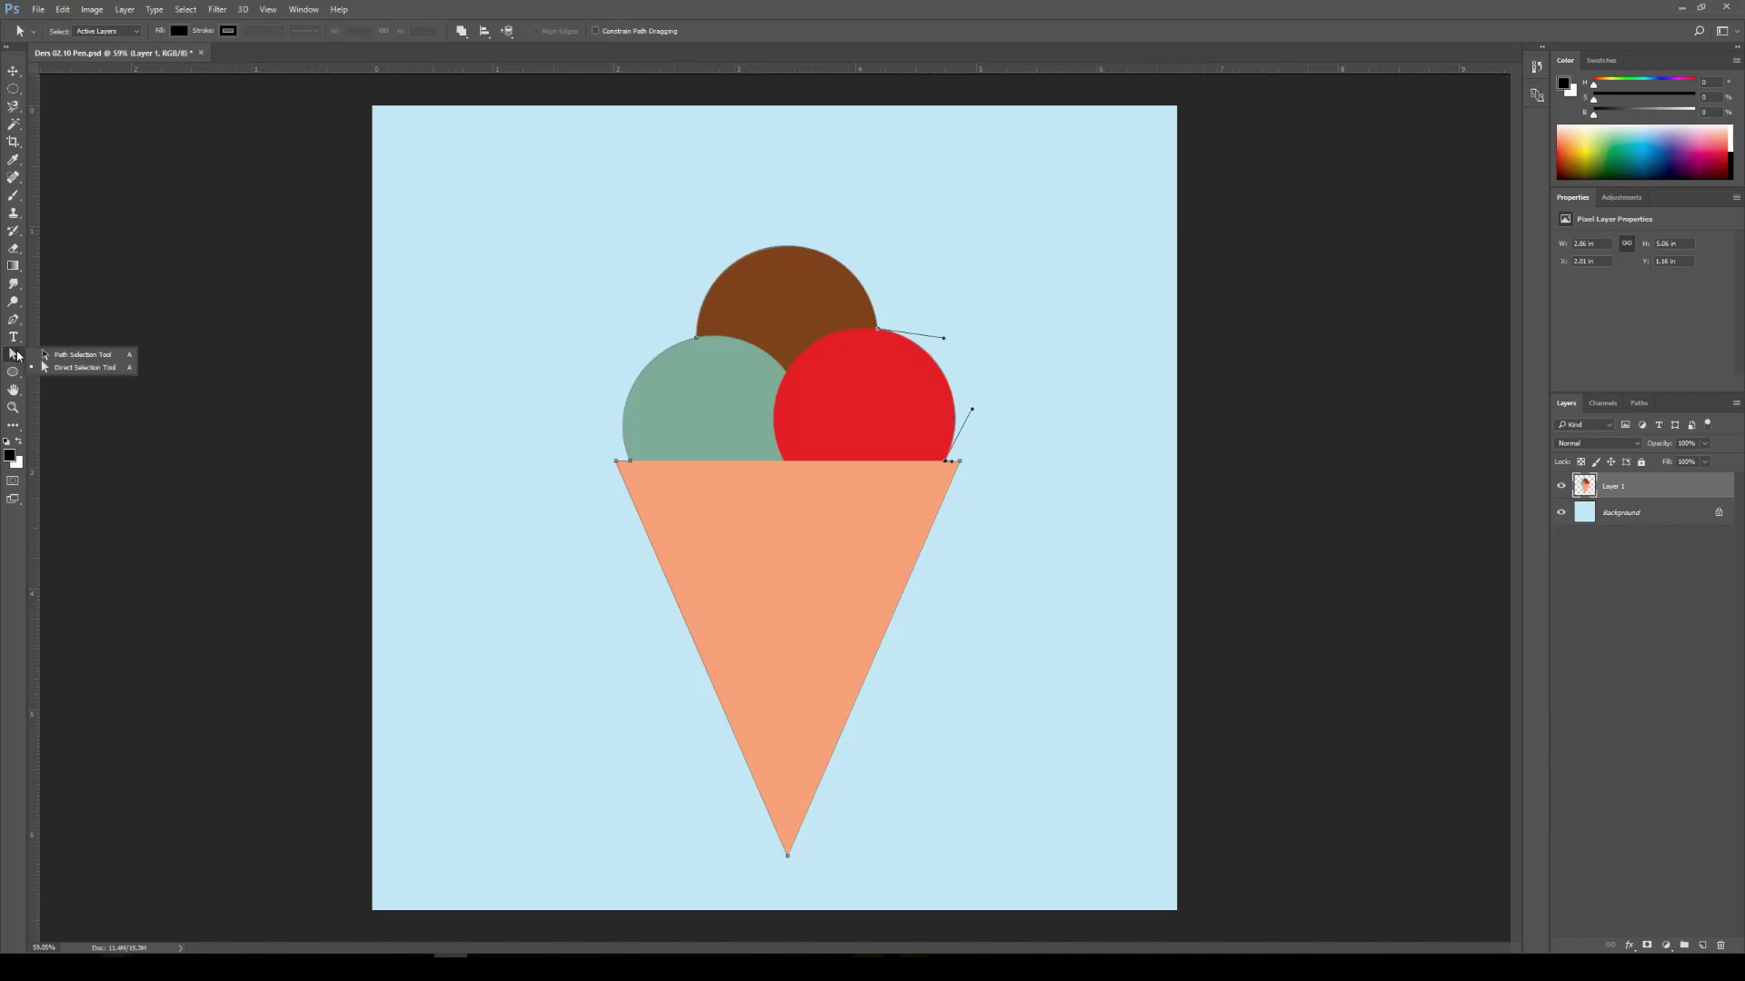
click(80, 357)
right_click(14, 355)
click(78, 356)
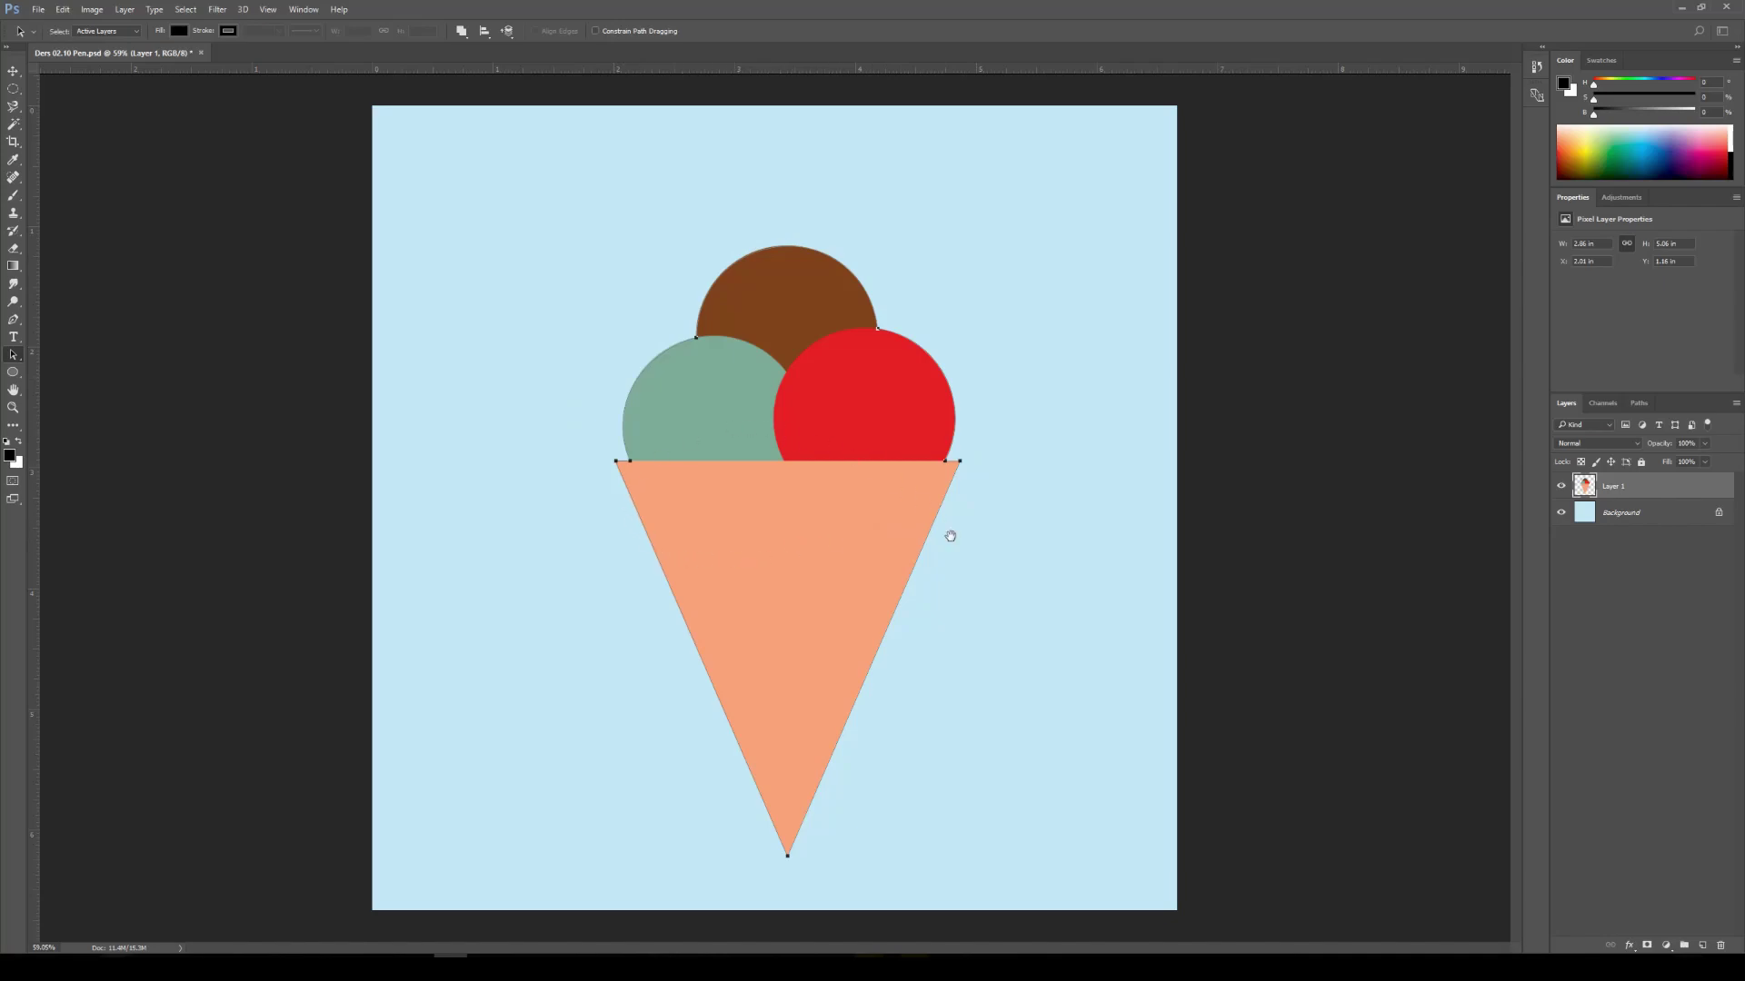
drag(982, 575, 989, 576)
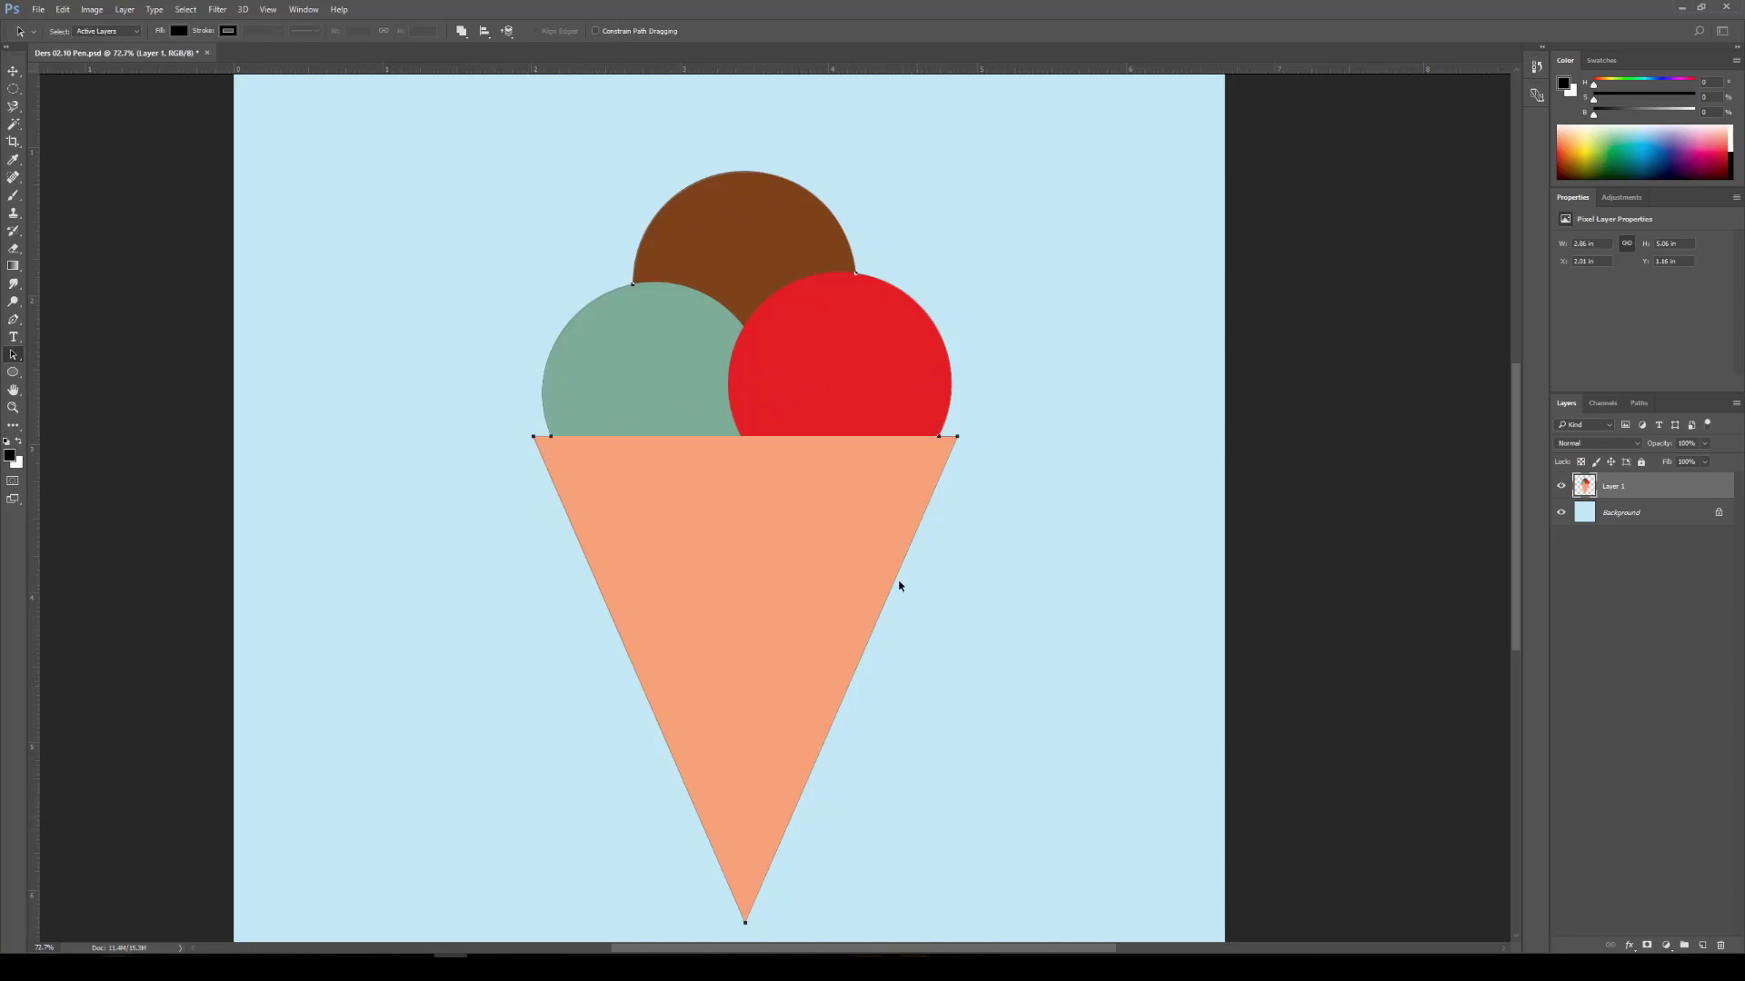
Convert the ice cream path into a new anti-aliased selection with a feather radius of 0 pixels
right_click(926, 464)
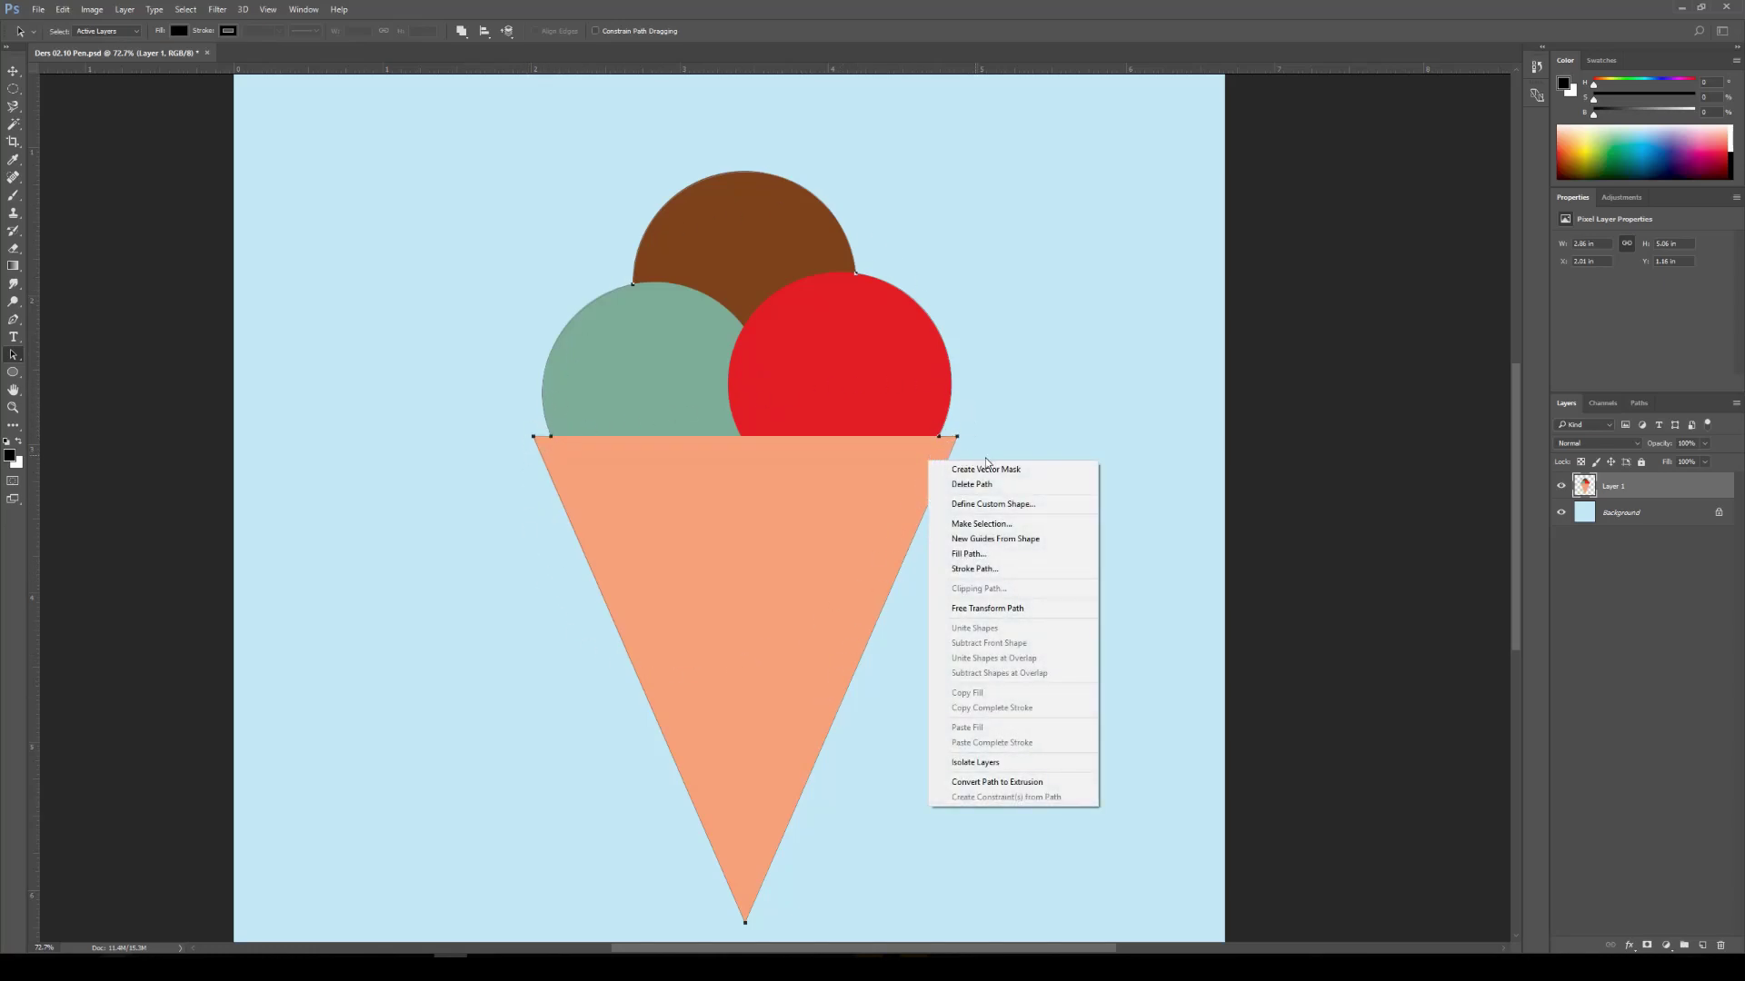
click(999, 527)
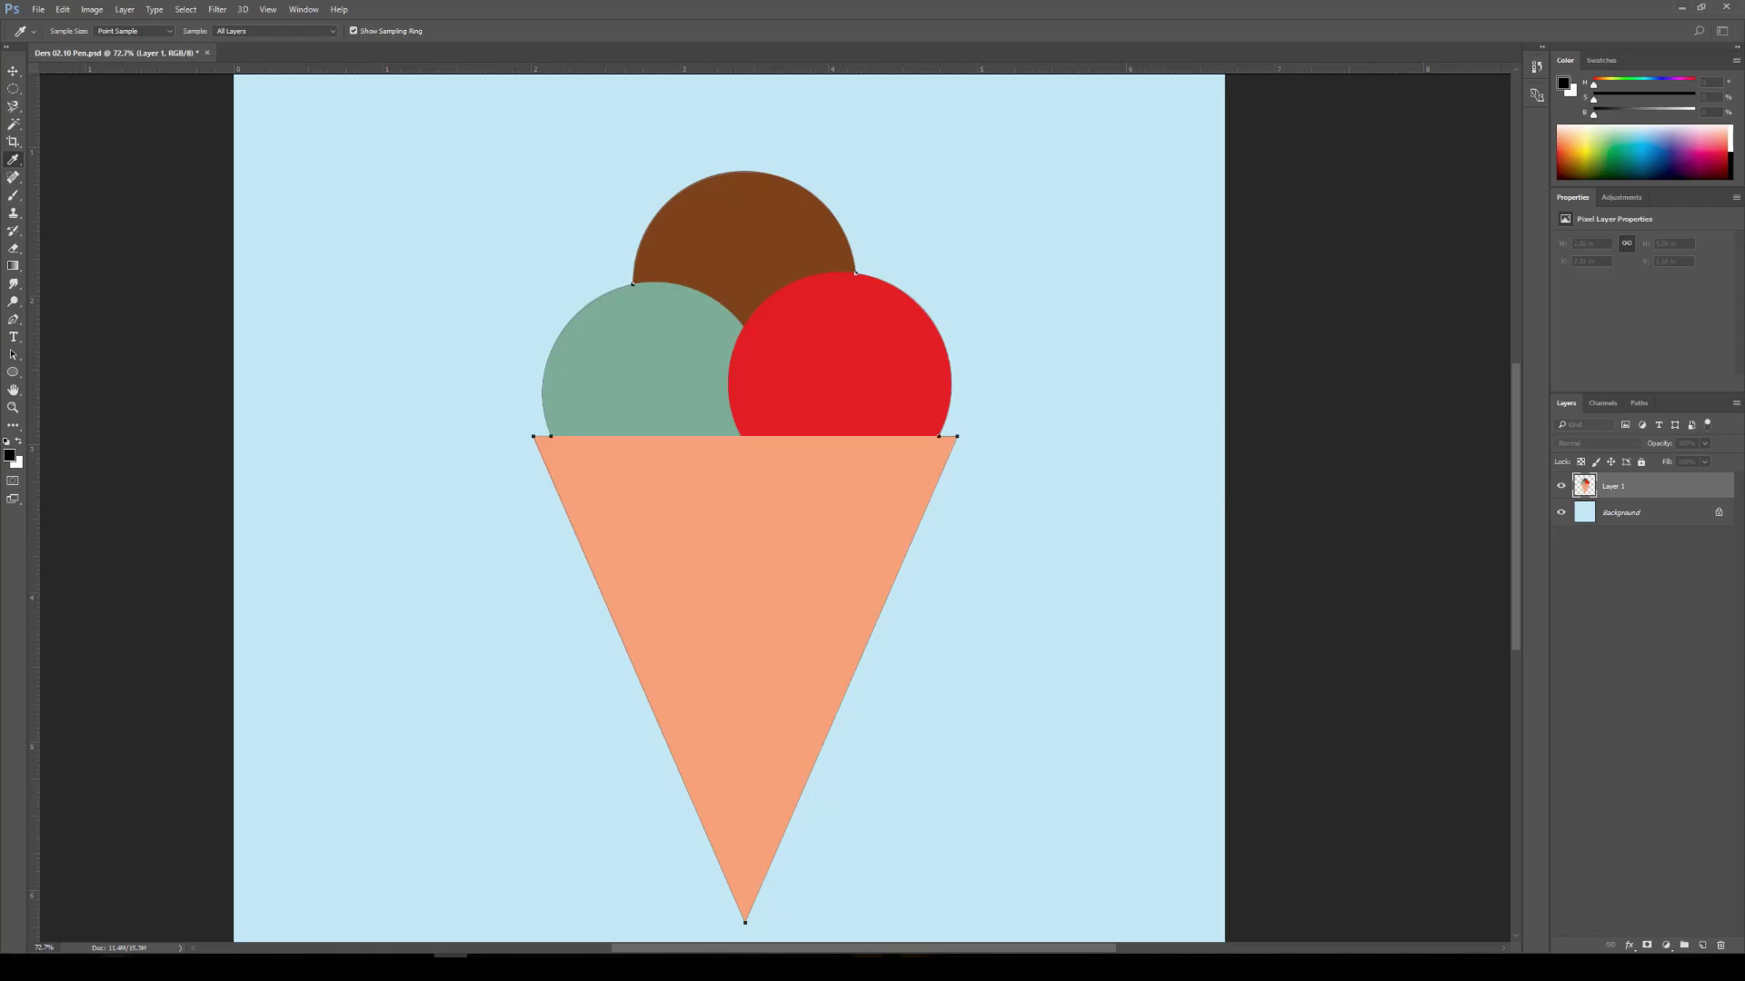
drag(76, 375, 829, 418)
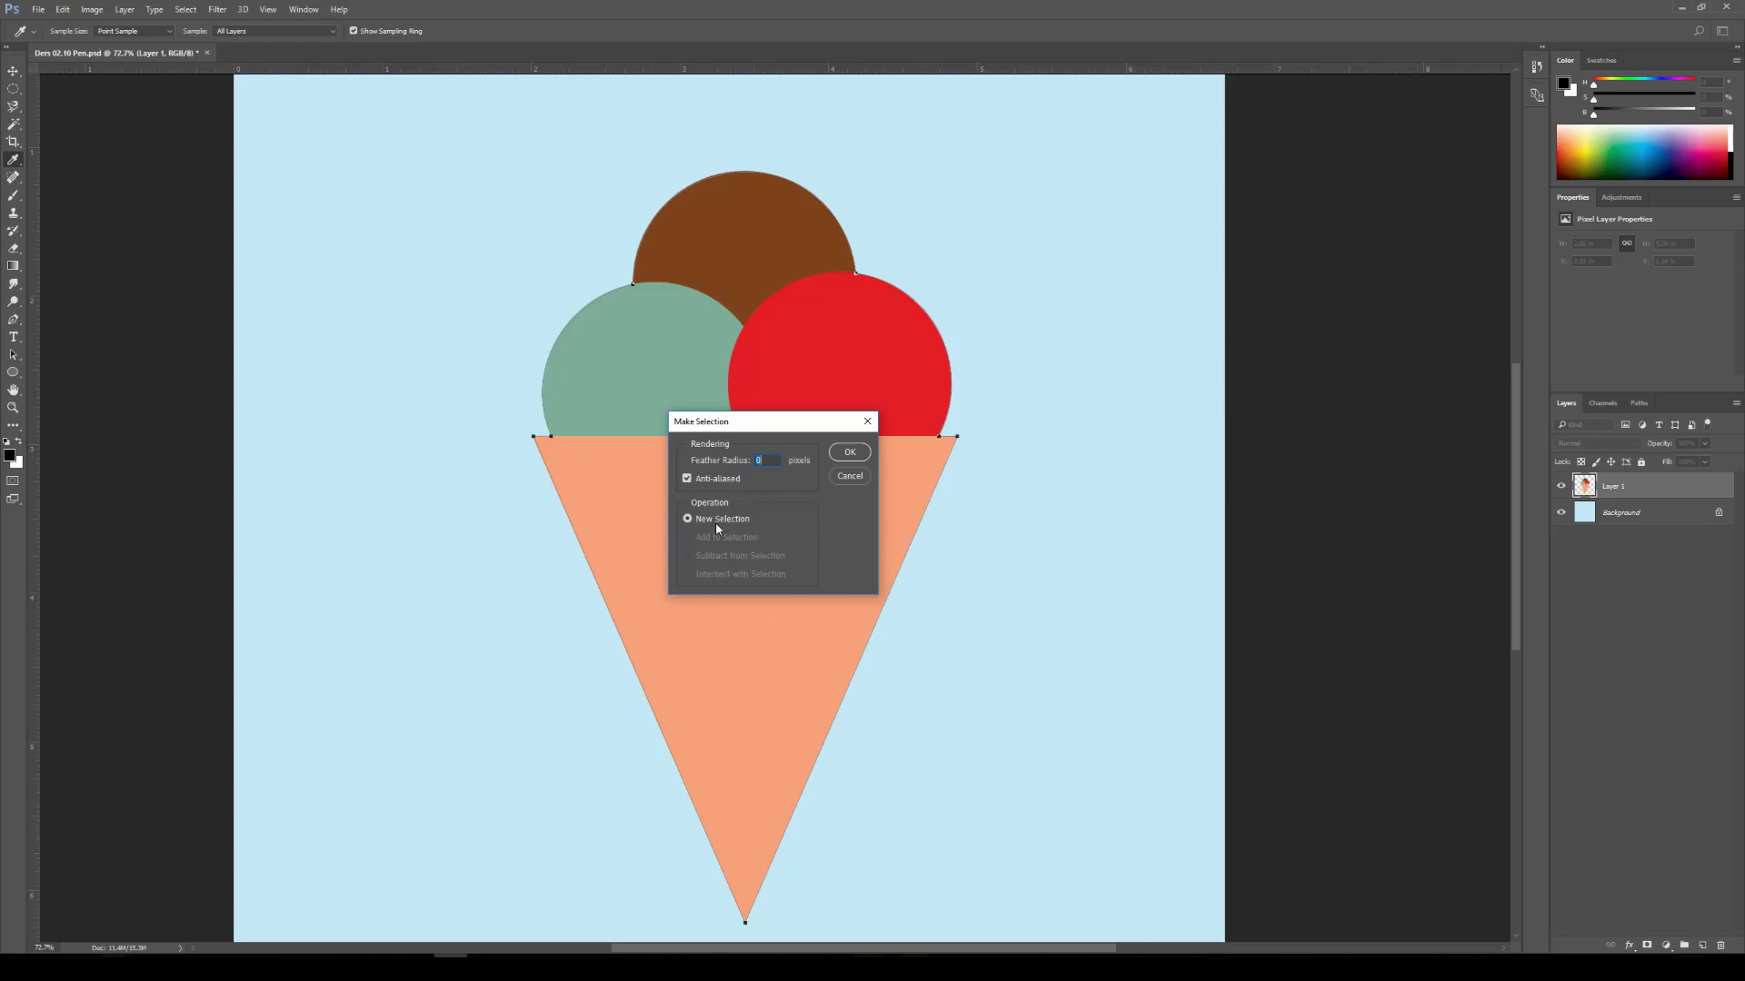
click(852, 452)
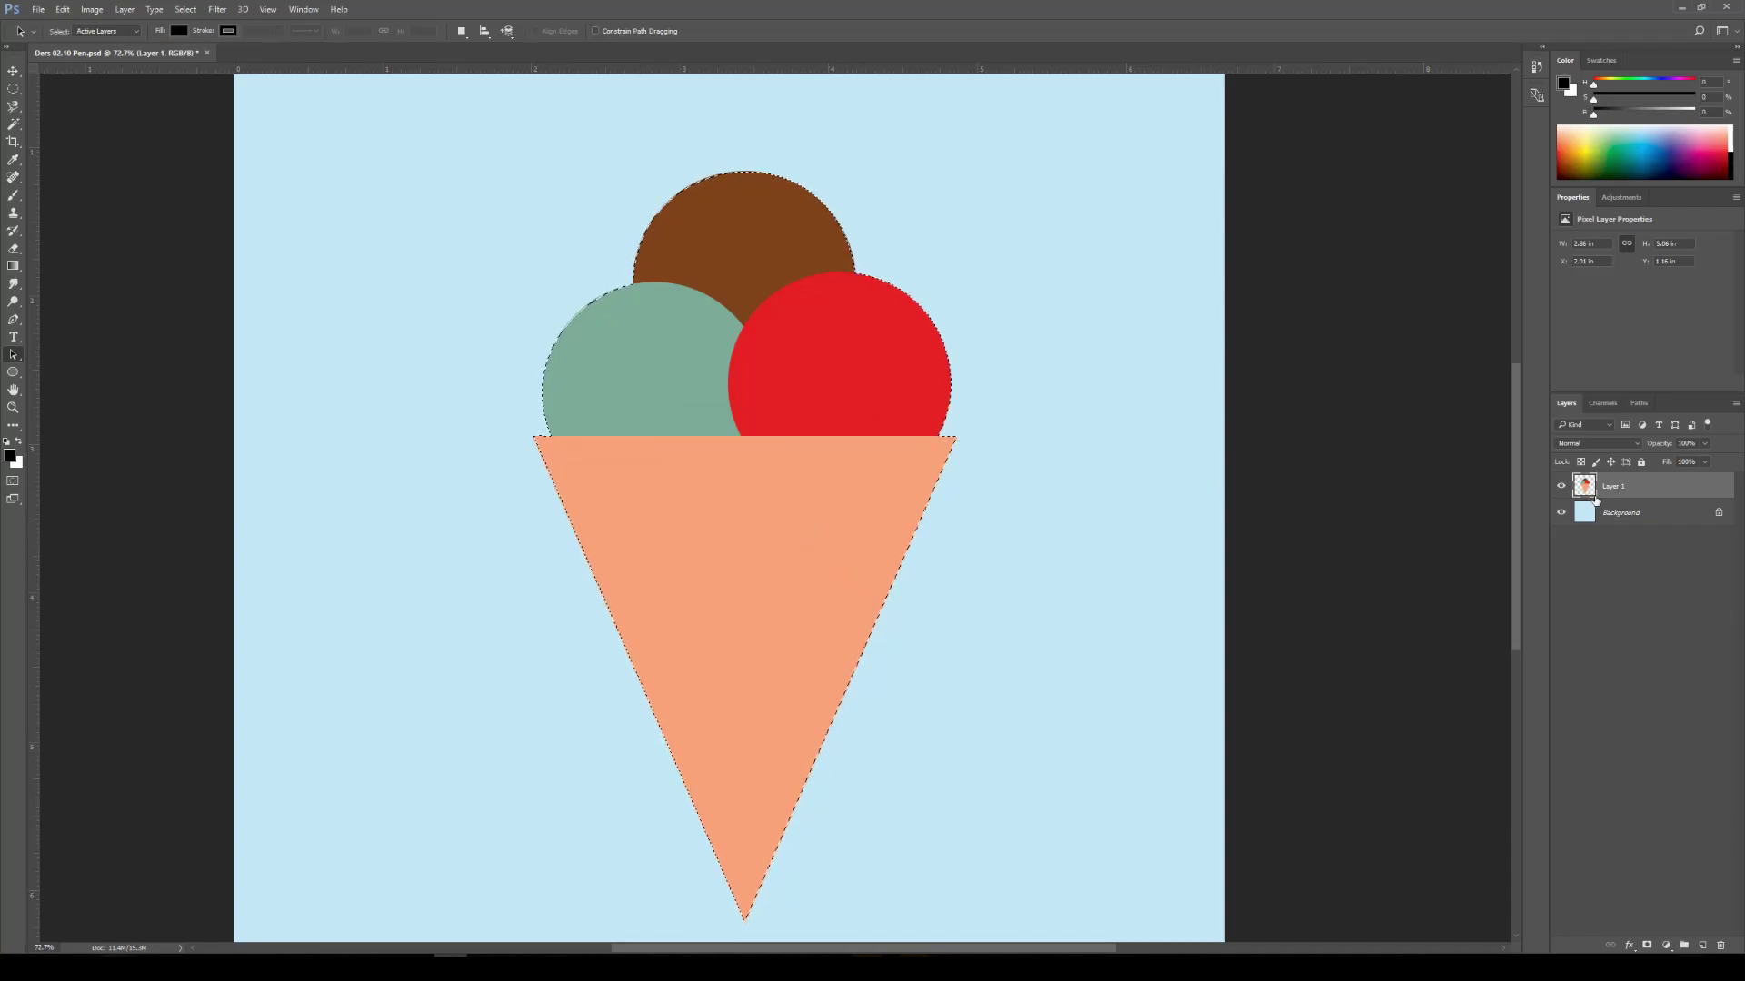
Look over the selection around the whole ice cream cone and deselect it
key(ctrl+d)
mouse_move(834, 576)
mouse_down()
mouse_move(801, 572)
mouse_move(848, 591)
mouse_up()
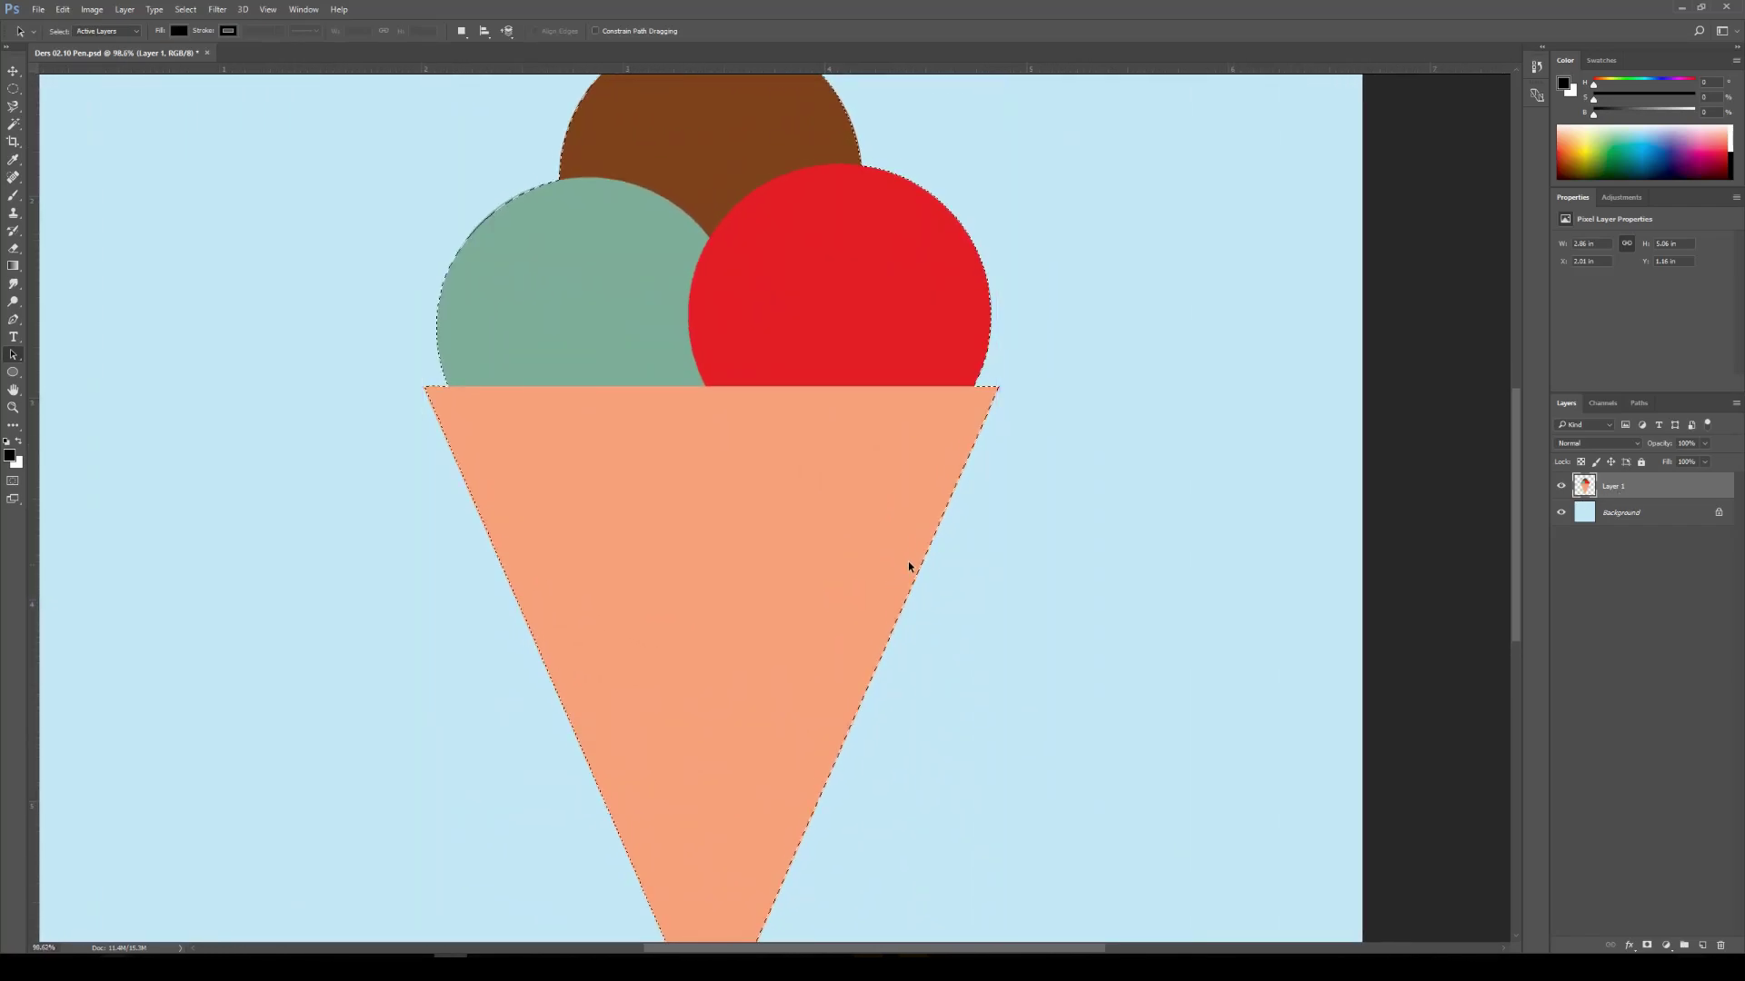
scroll(973, 549, down, 3)
mouse_move(932, 567)
mouse_down()
mouse_move(992, 571)
mouse_move(964, 567)
mouse_up()
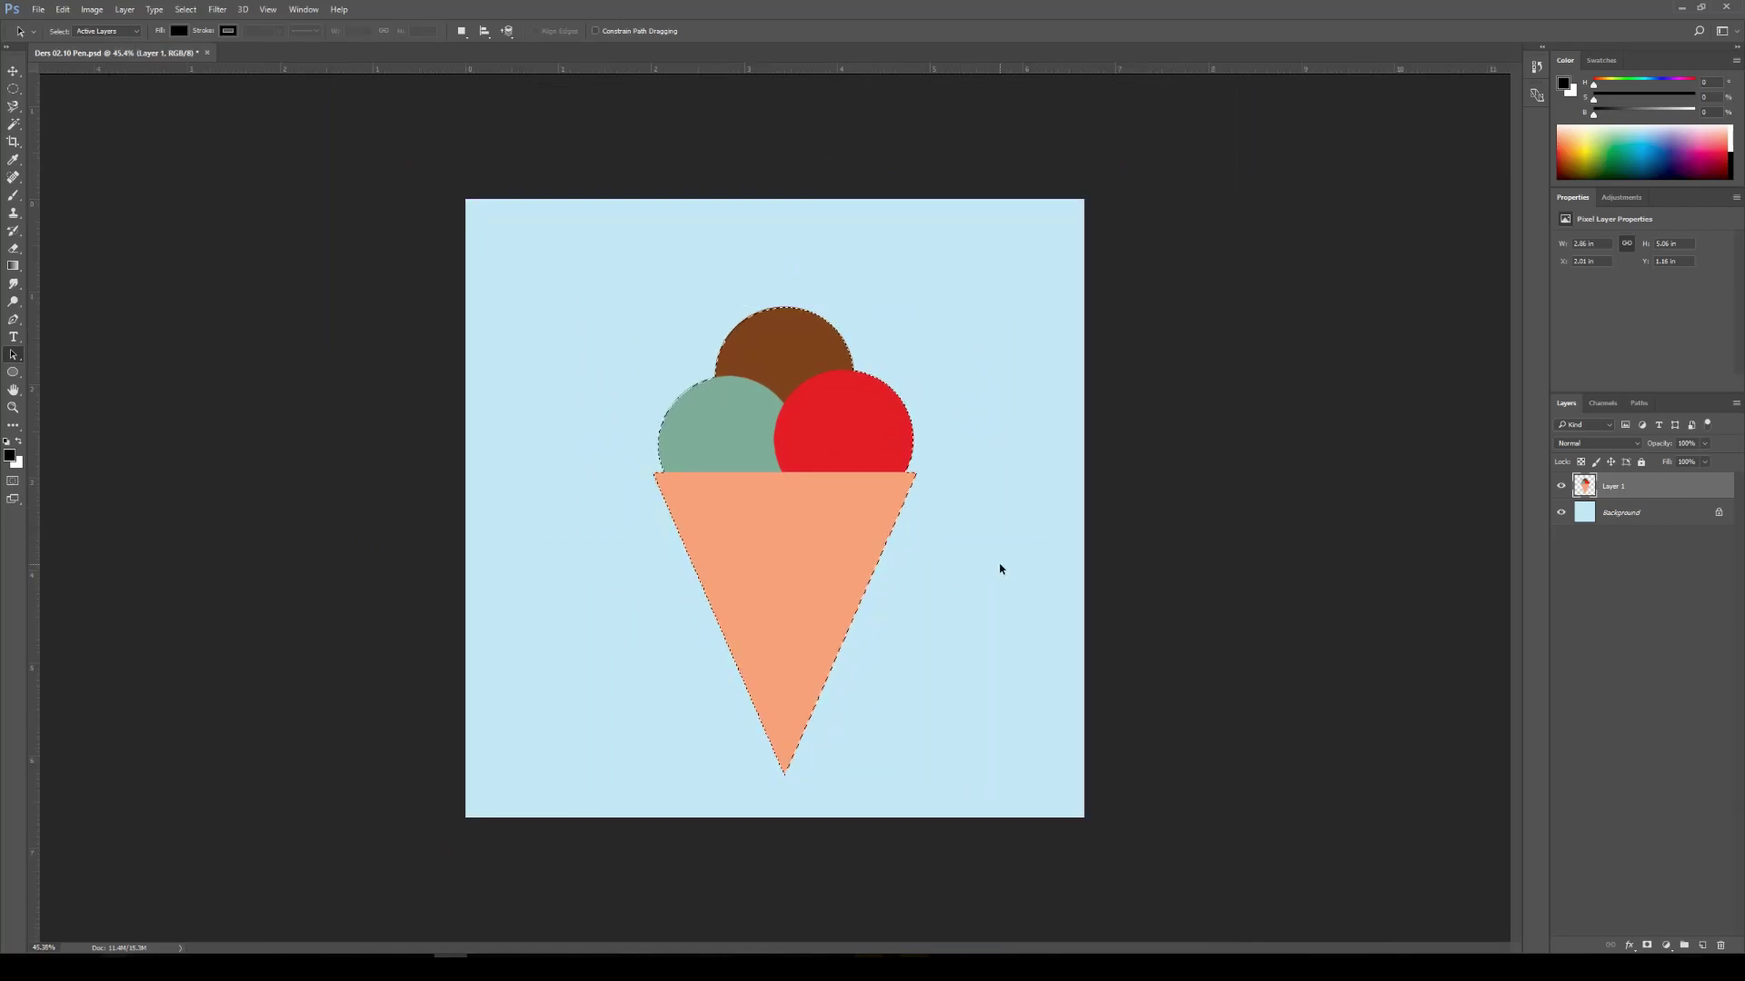
key(ctrl+d)
scroll(985, 549, up, 2)
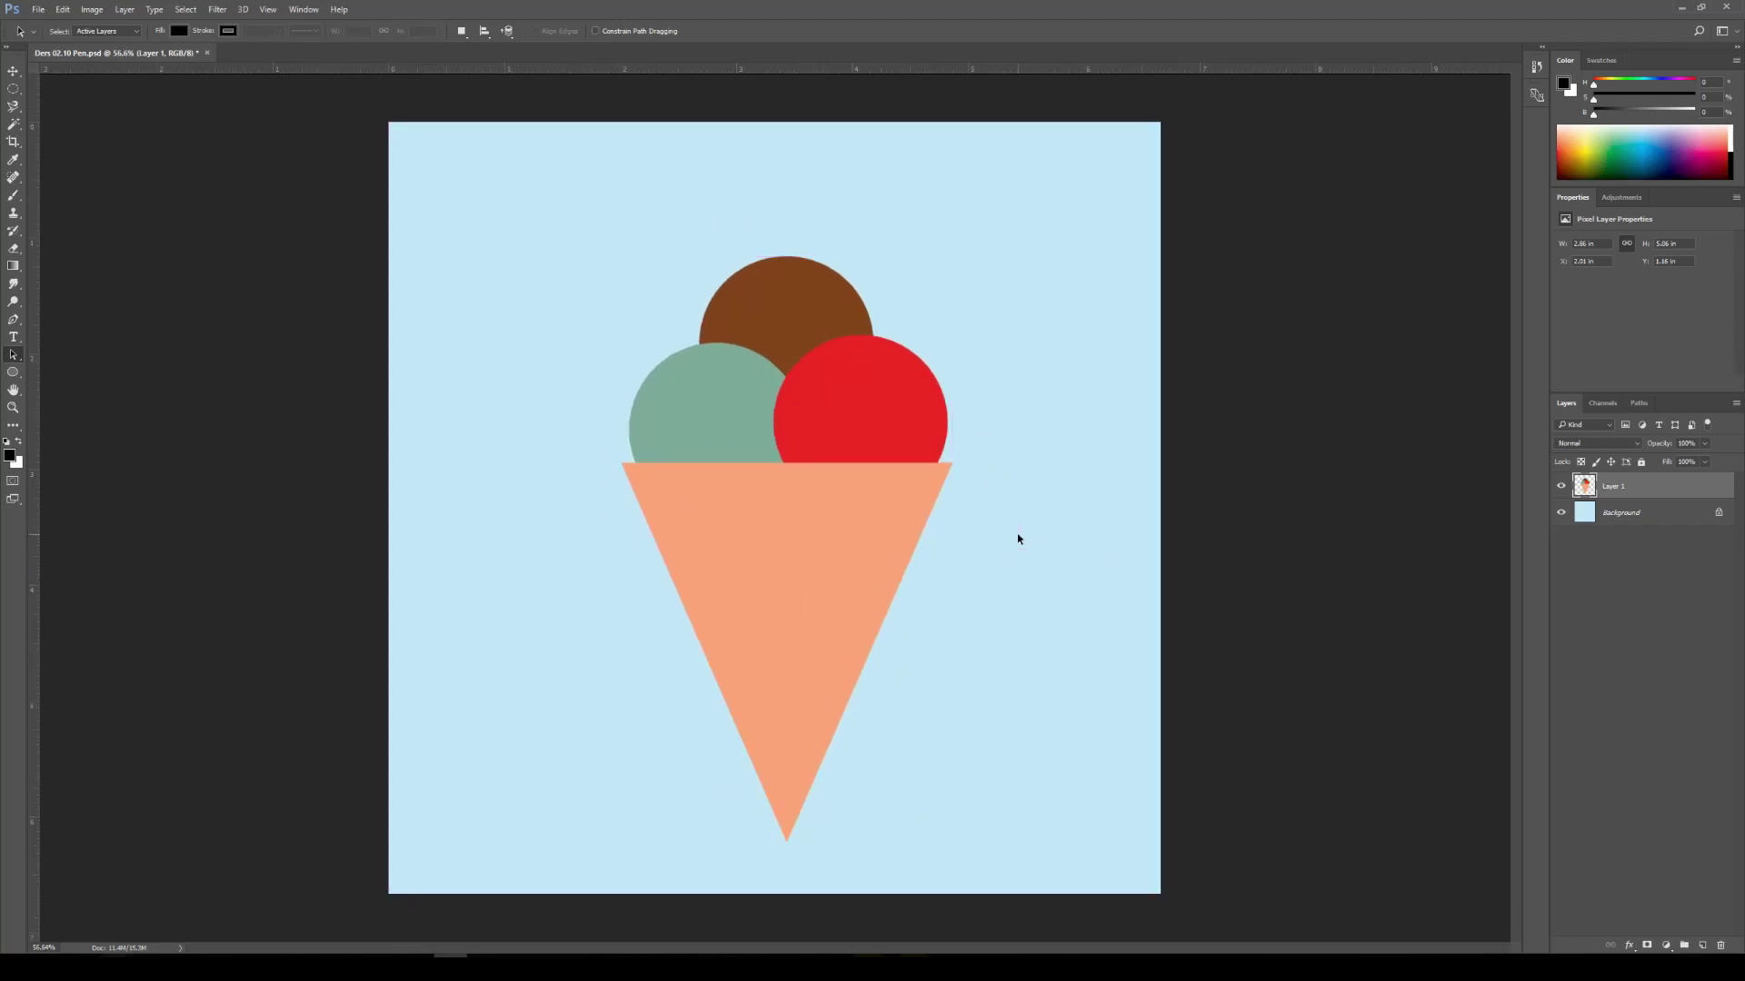
Try moving the ice cream artwork on Layer 1 with the Move tool, and undo the move
key(v)
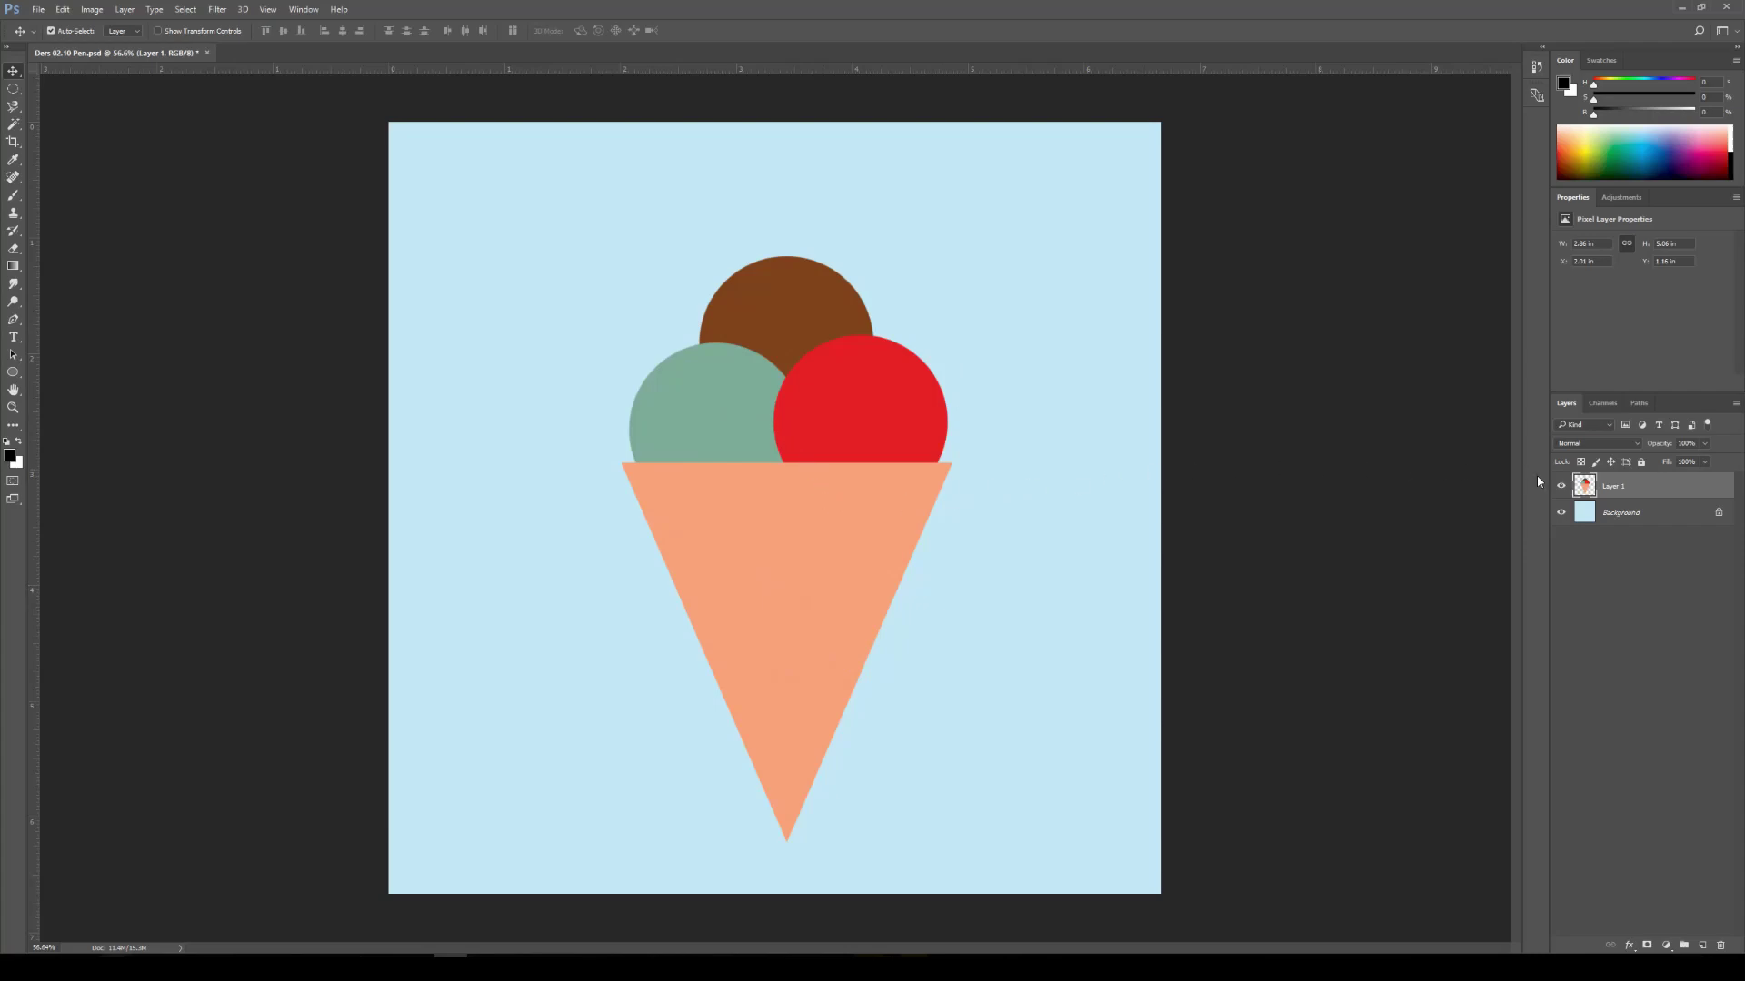
click(1562, 488)
click(1562, 488)
drag(683, 520, 887, 576)
key(ctrl+z)
drag(794, 529, 790, 580)
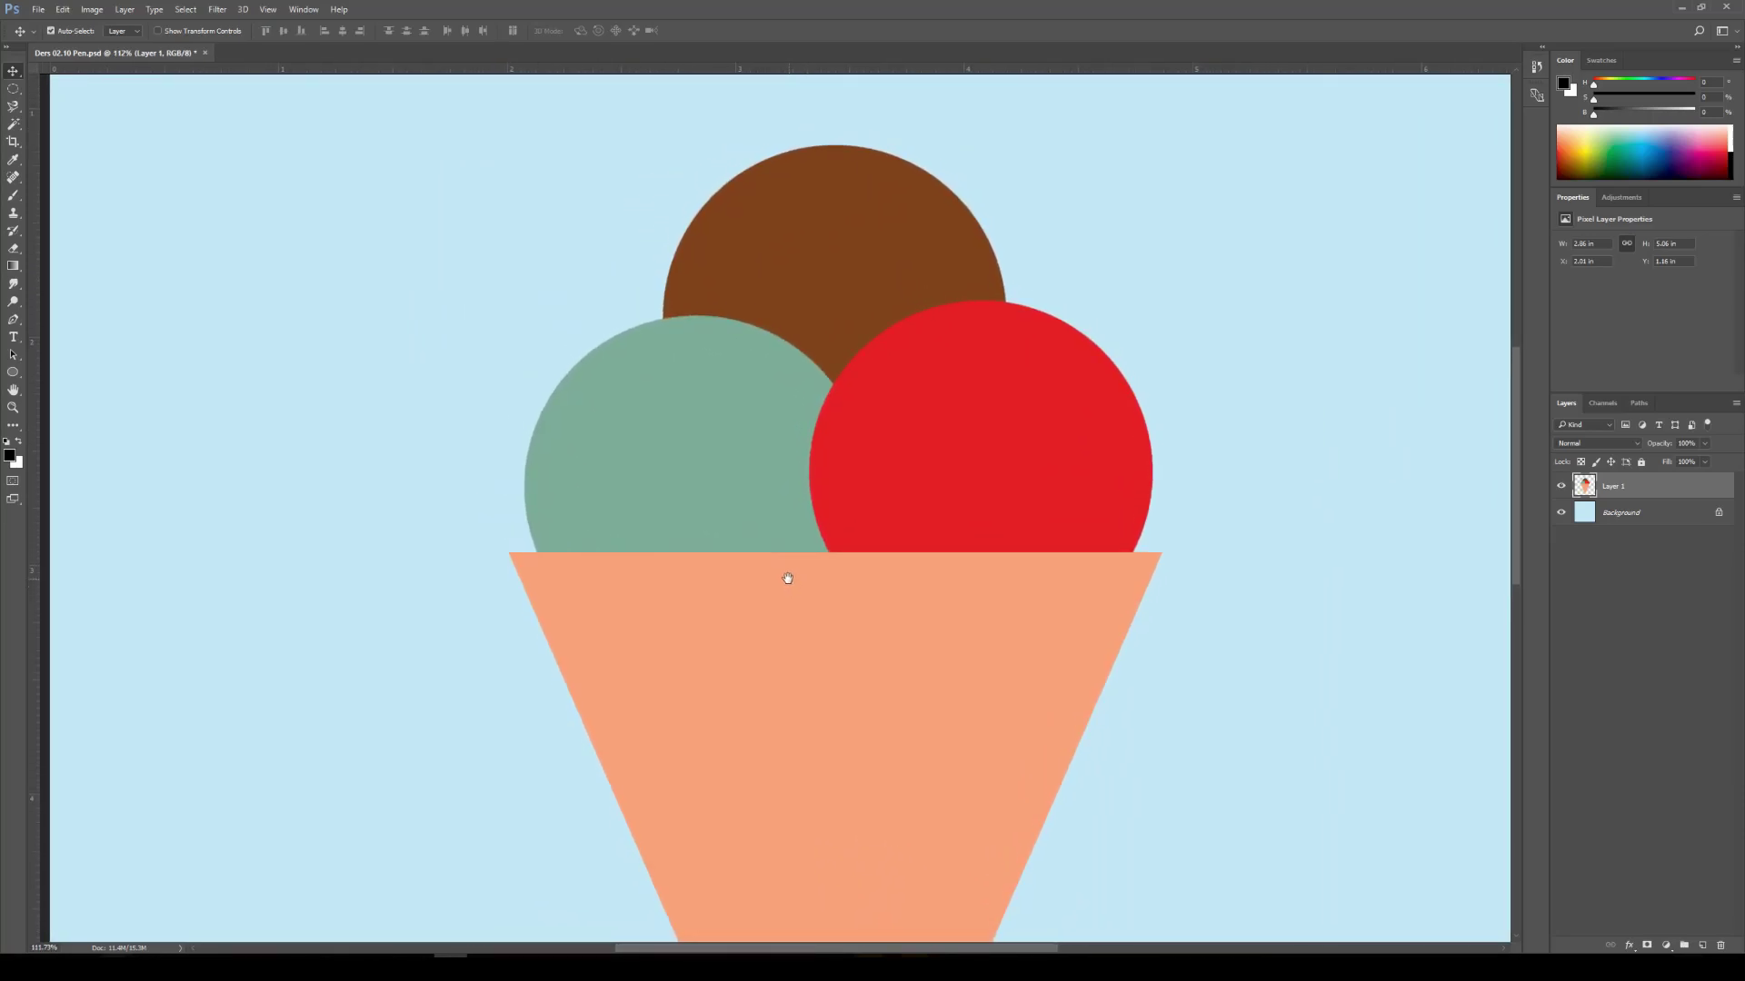
drag(900, 573, 853, 557)
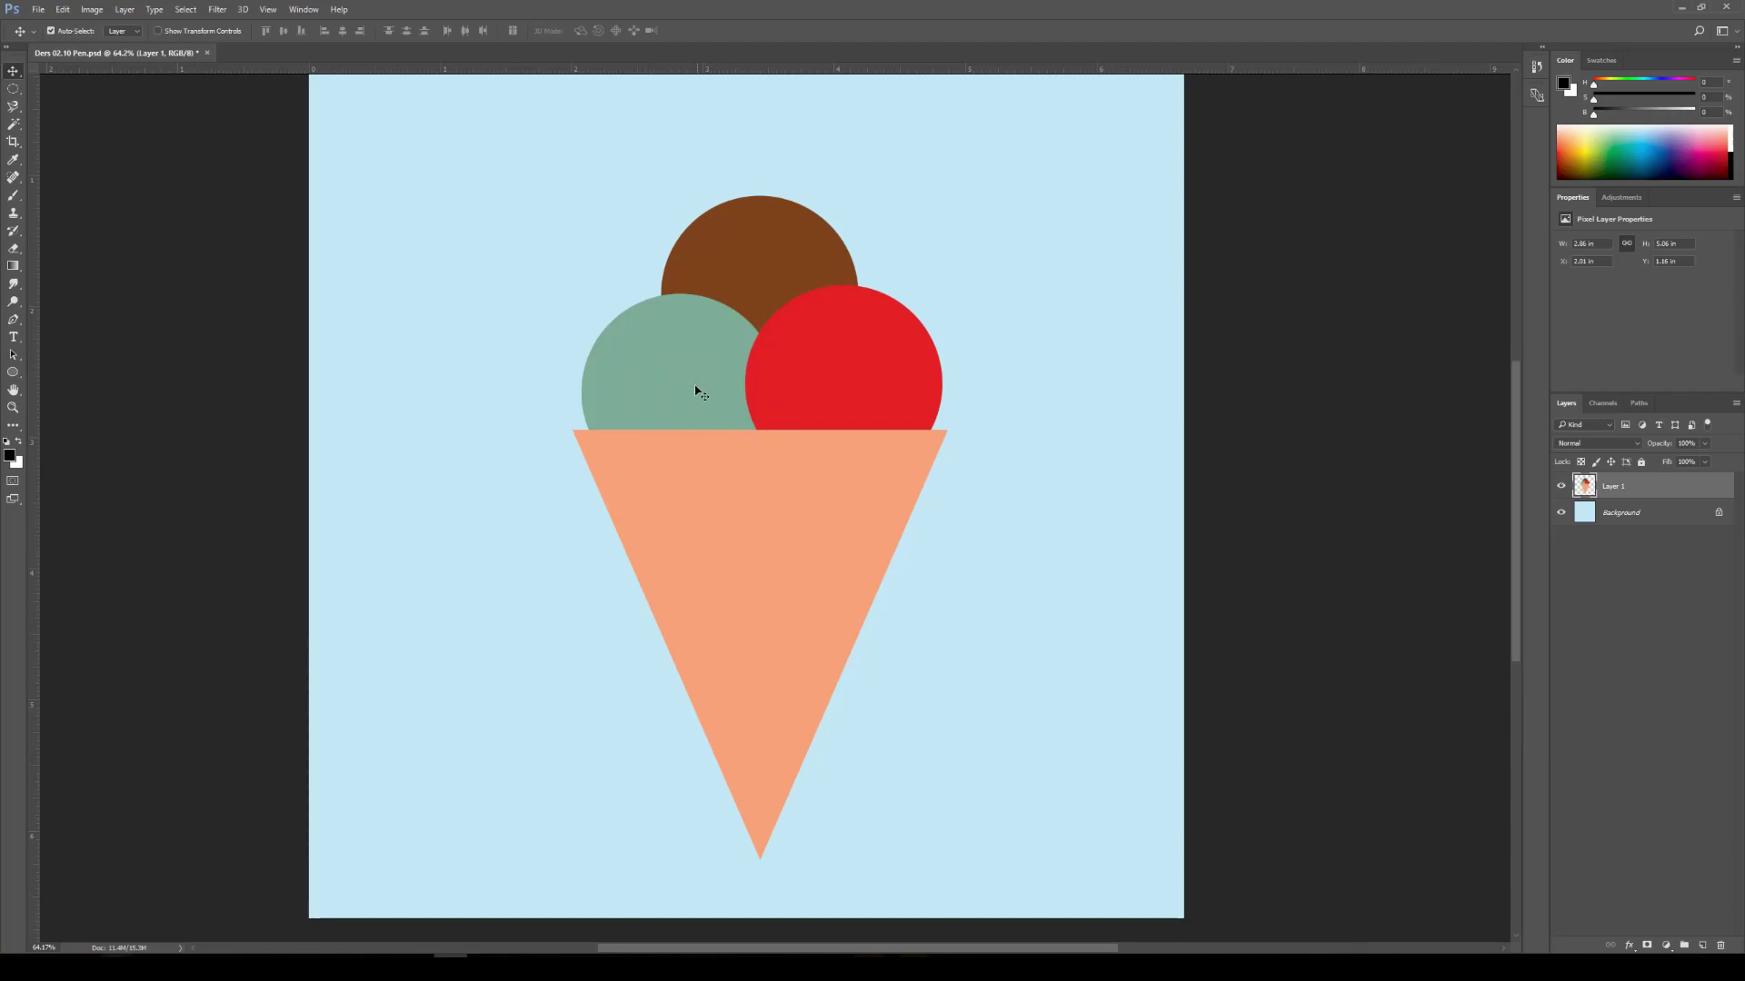
drag(812, 414, 822, 438)
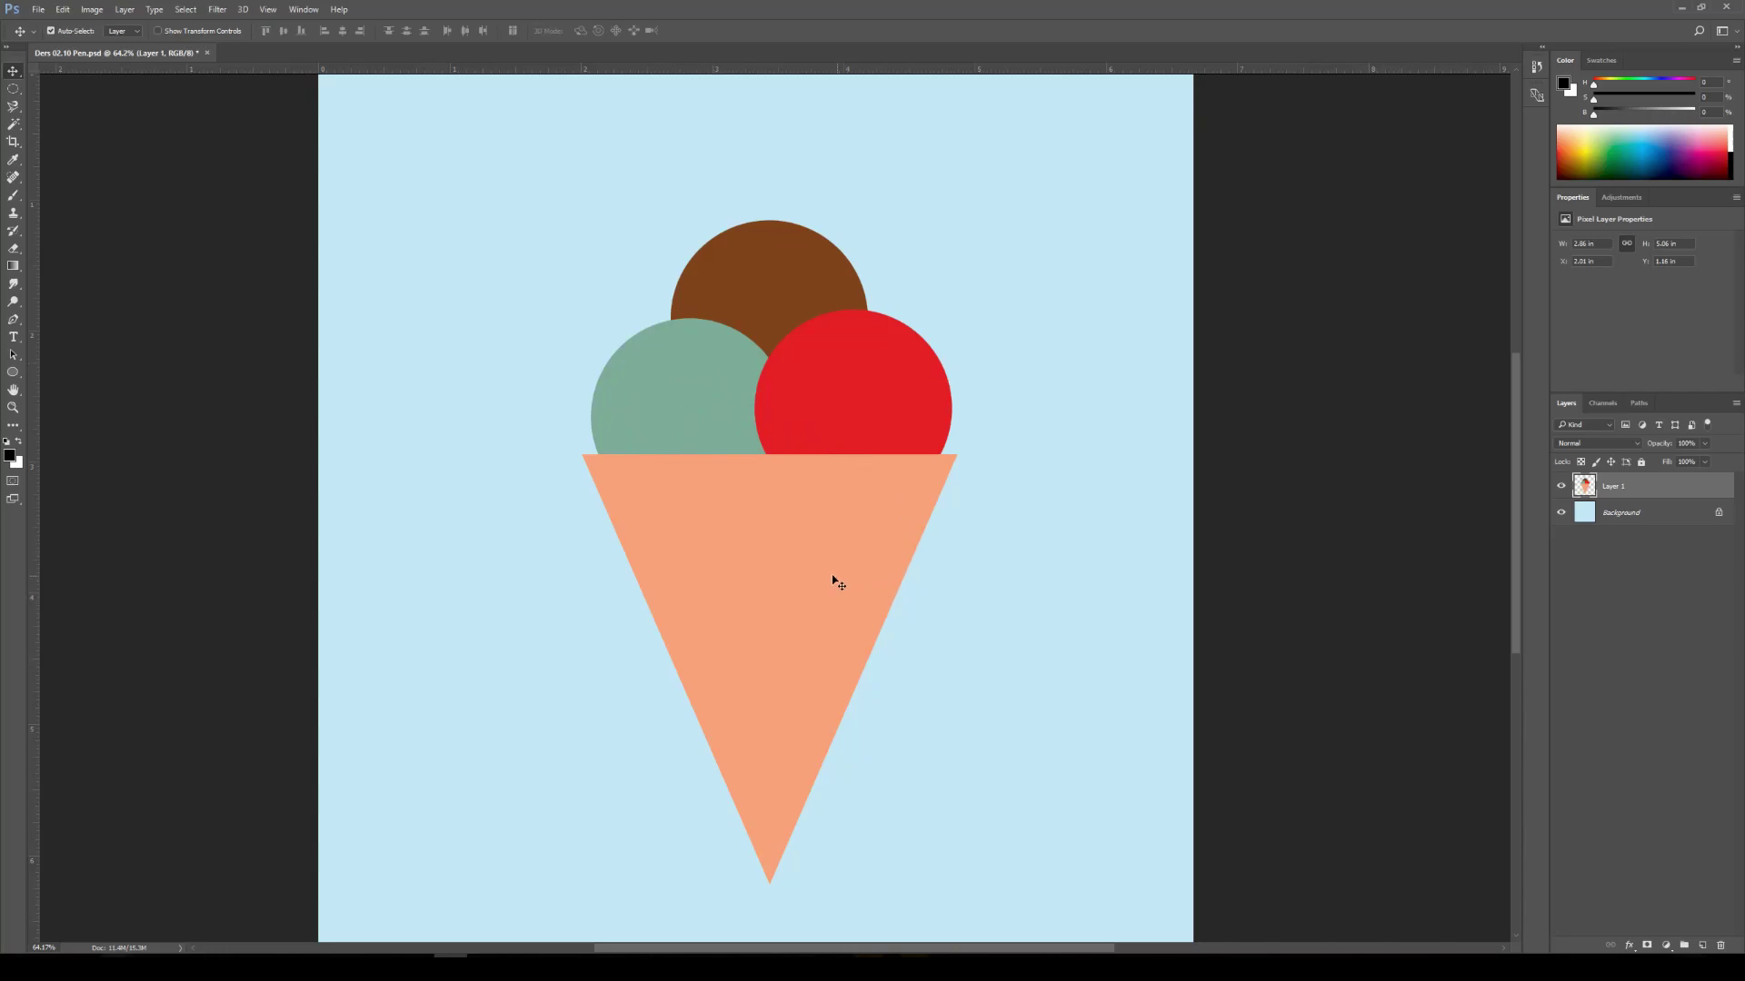
drag(854, 559, 824, 556)
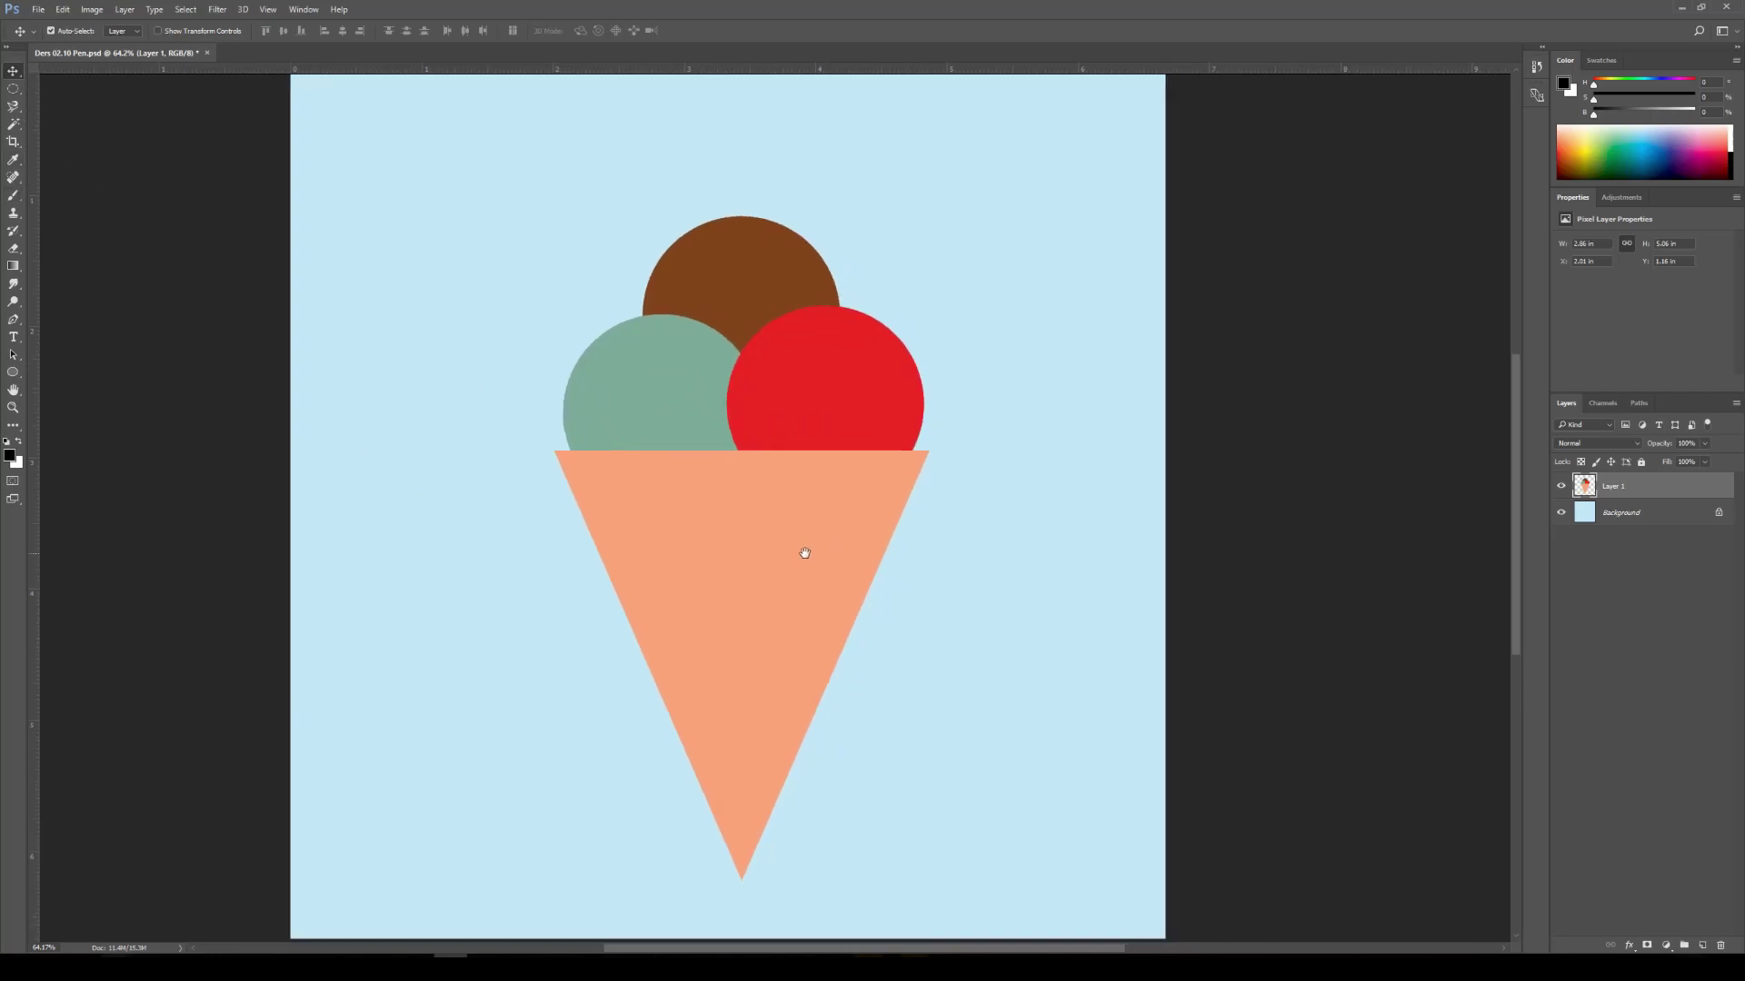
Show the variants of the Pen tool and switch to the Brush tool
click(16, 323)
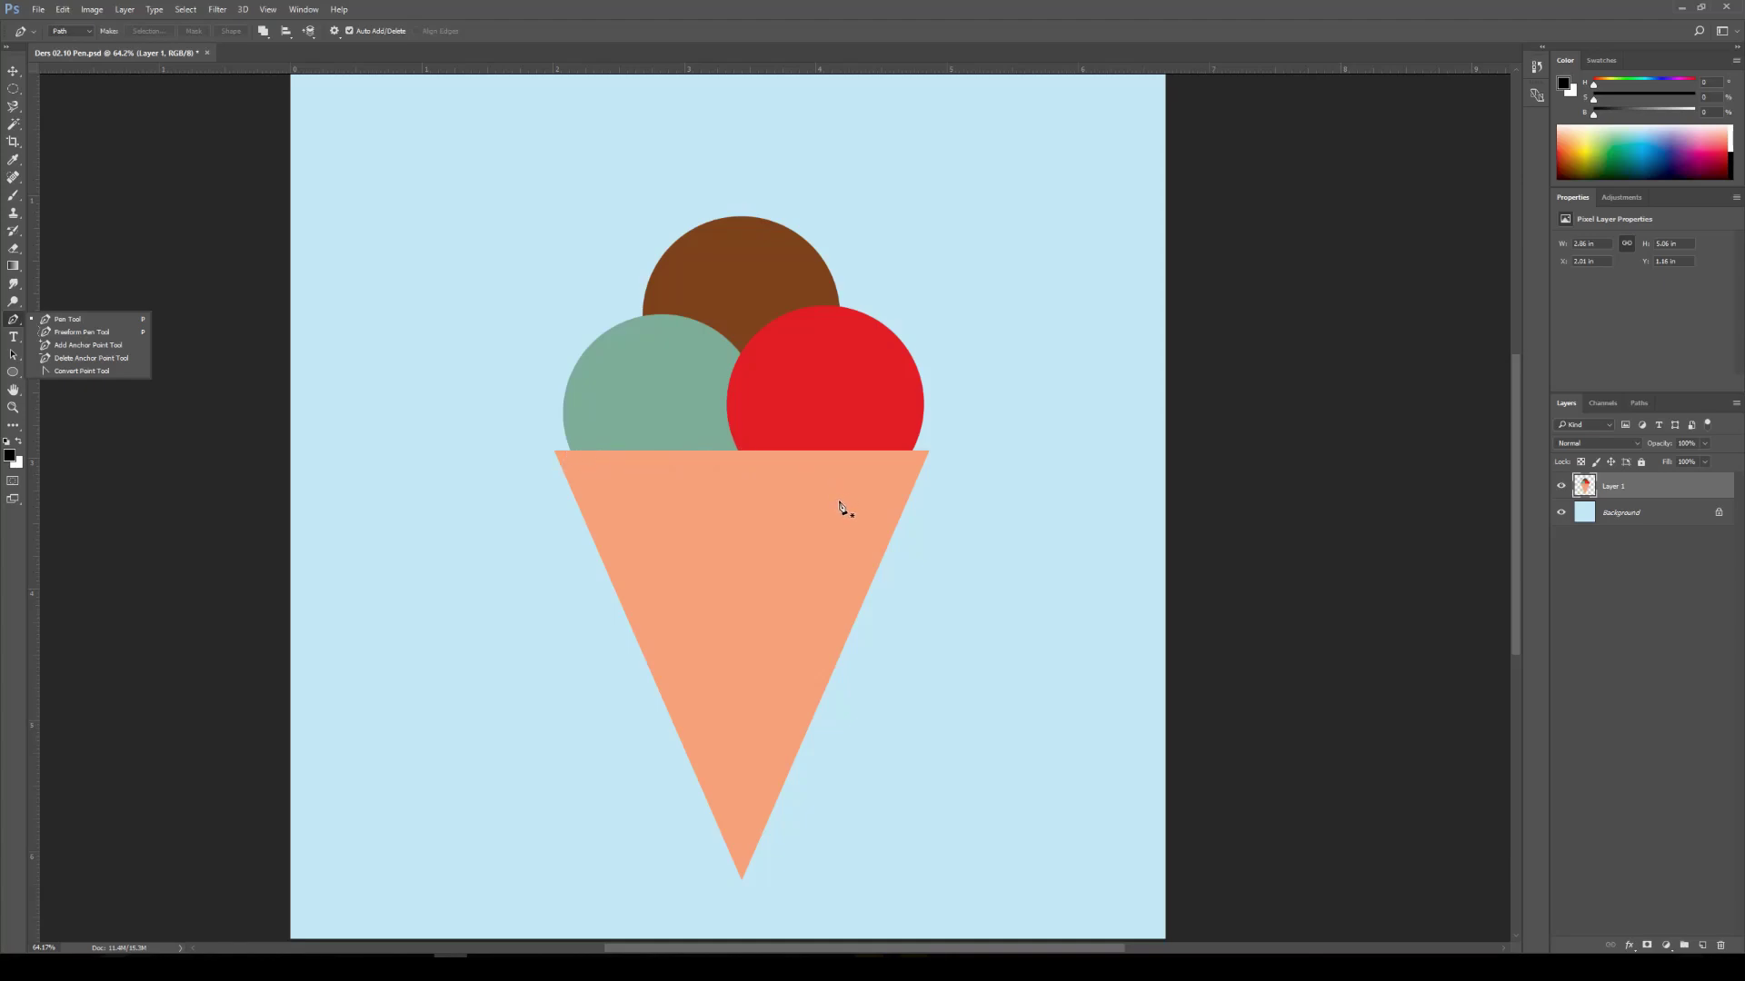
key(b)
drag(810, 512, 776, 512)
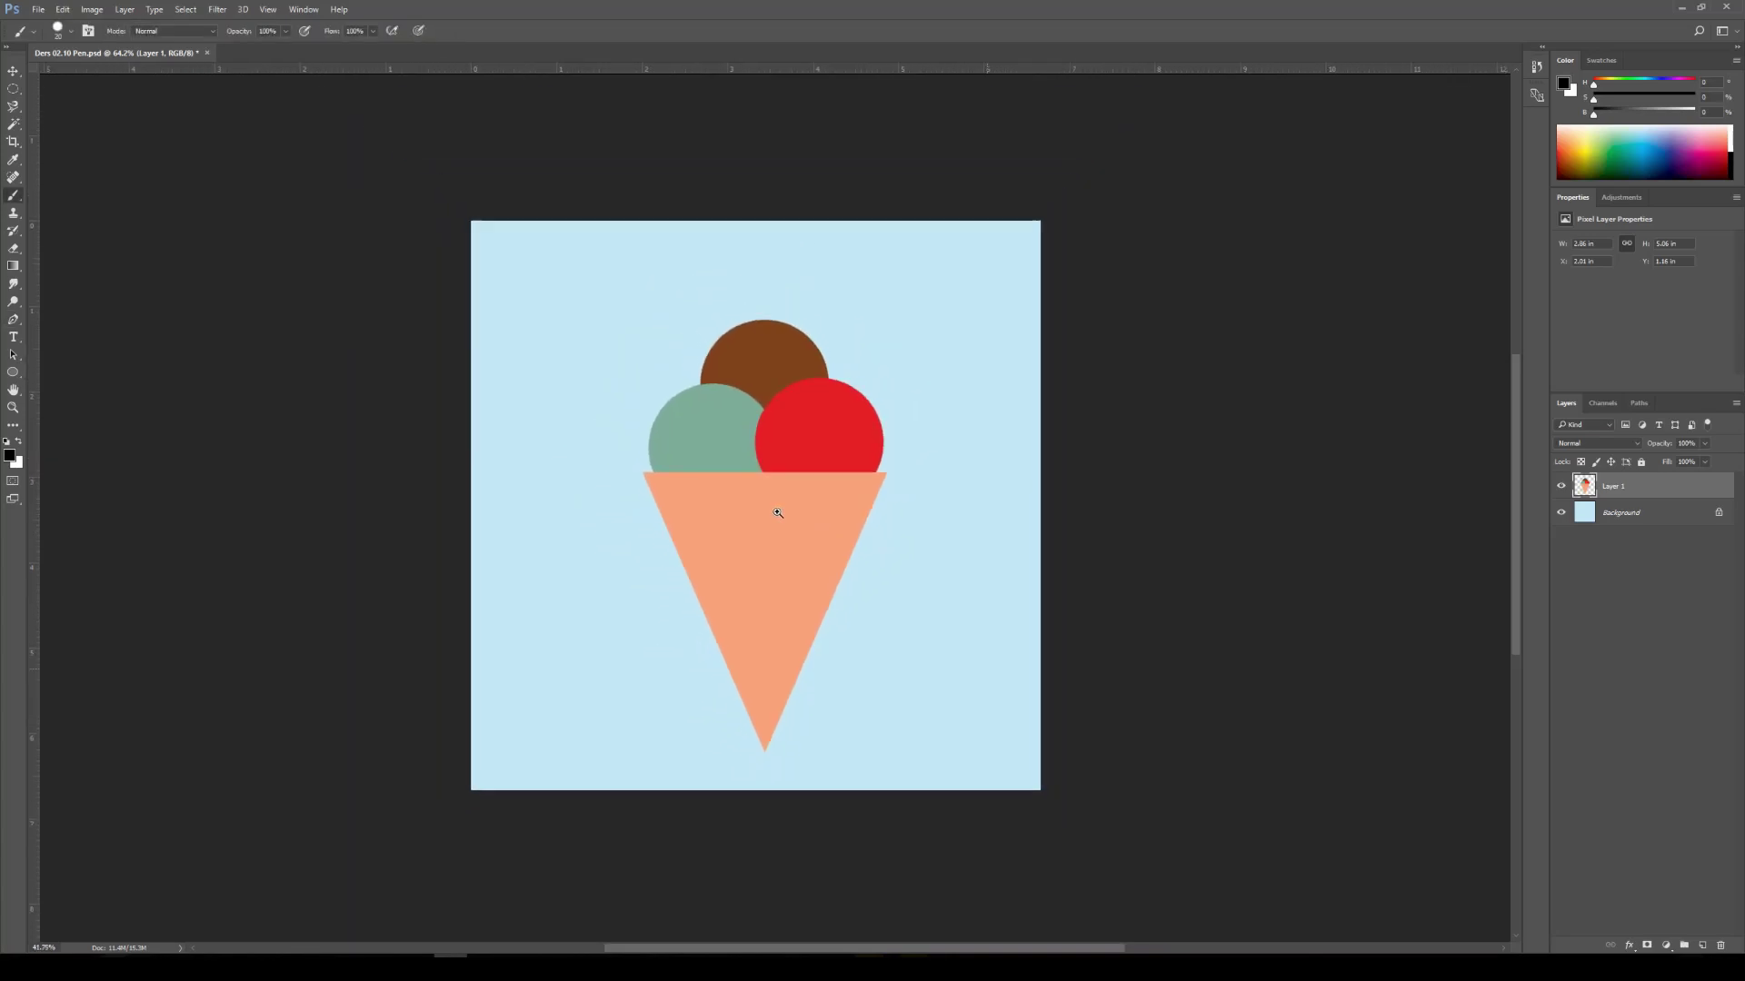
mouse_move(895, 543)
mouse_down()
mouse_move(926, 542)
mouse_move(900, 549)
mouse_up()
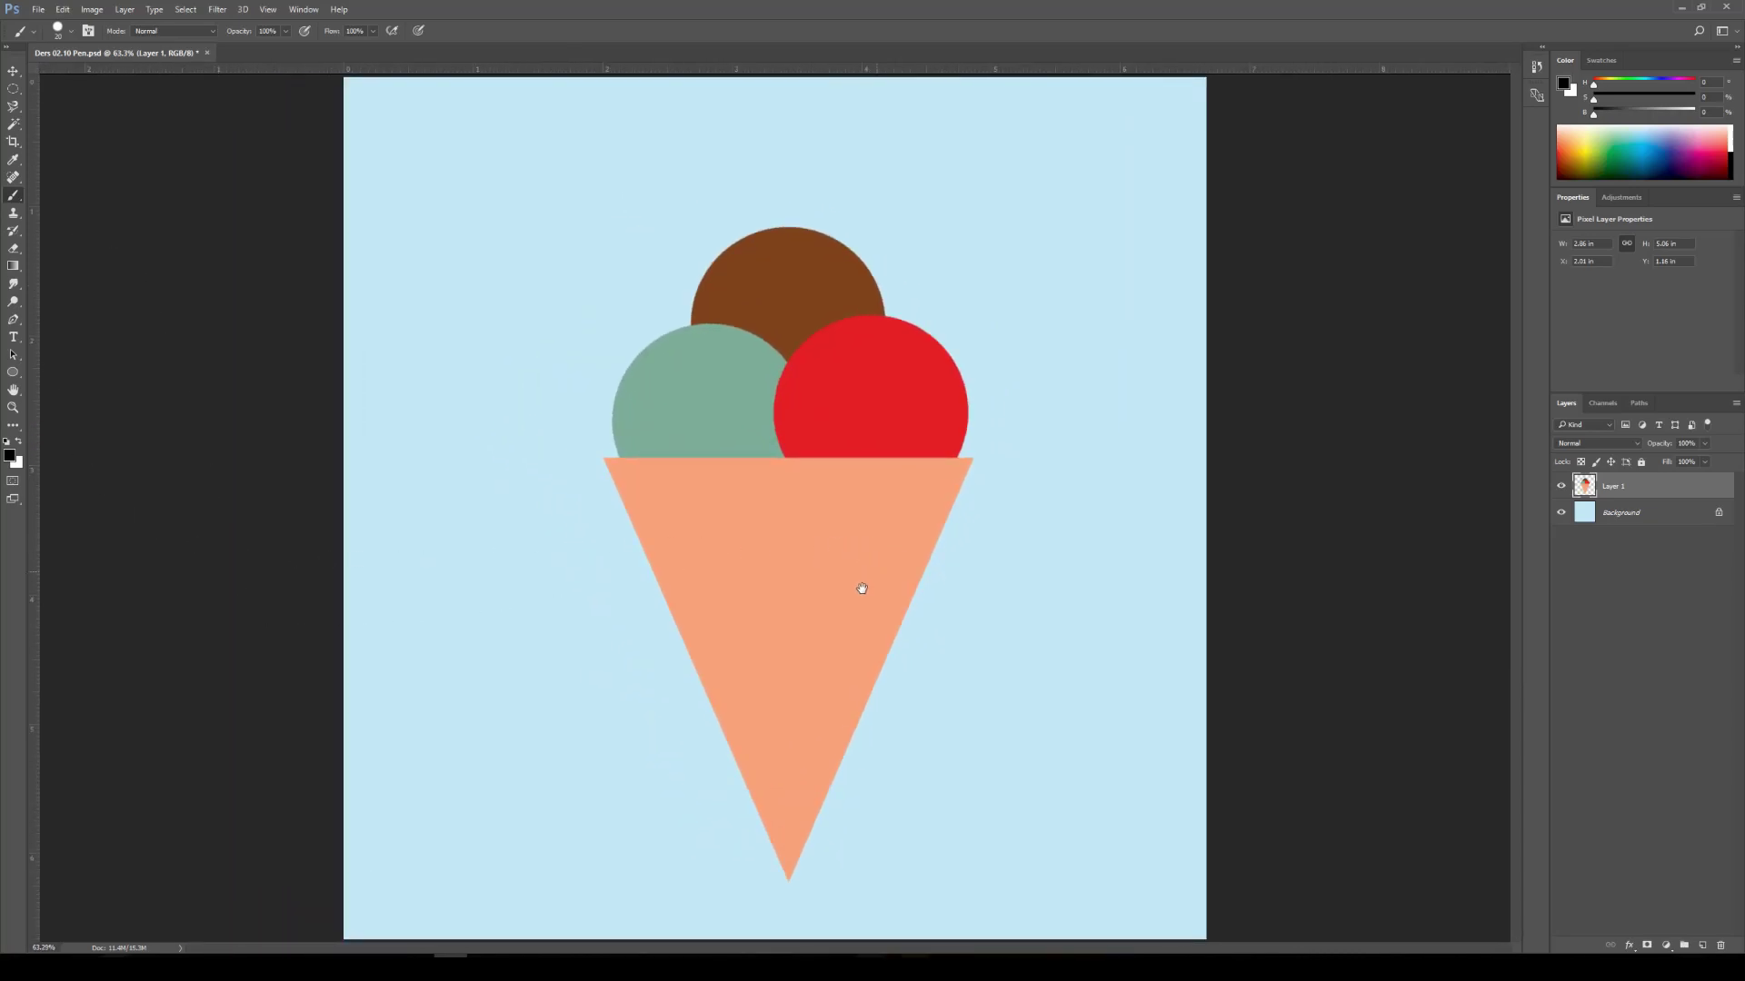
mouse_move(908, 573)
mouse_down()
mouse_move(872, 580)
mouse_move(899, 584)
mouse_up()
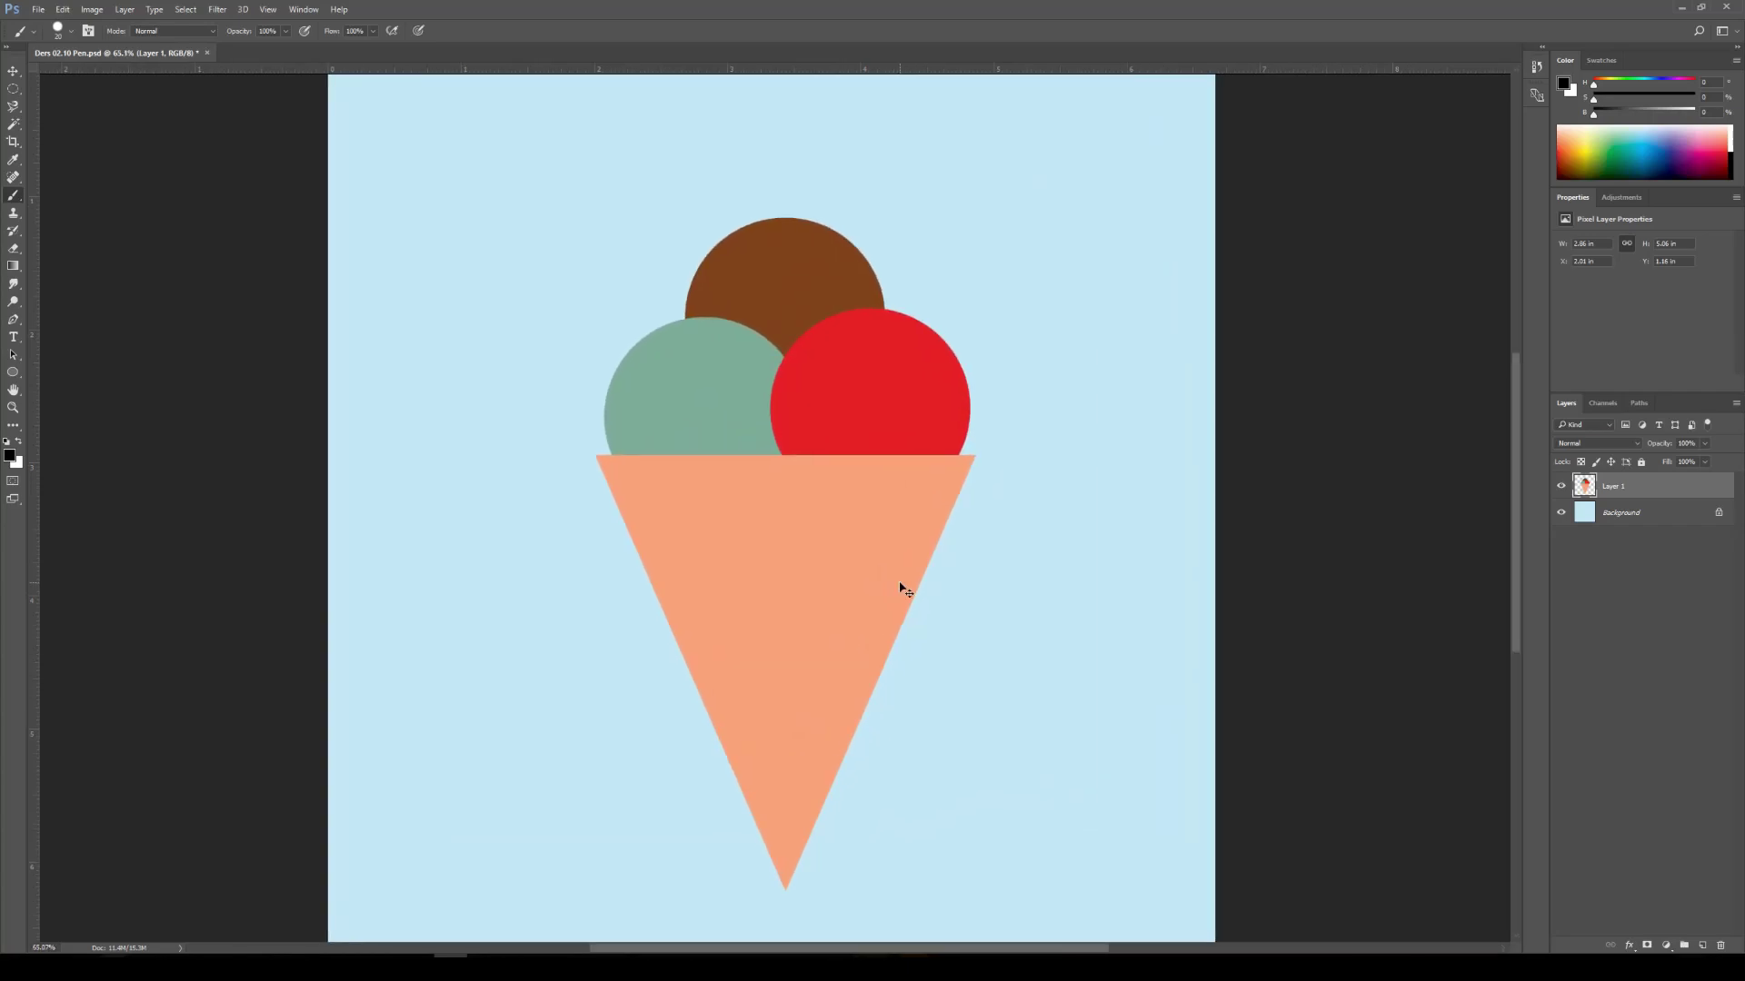